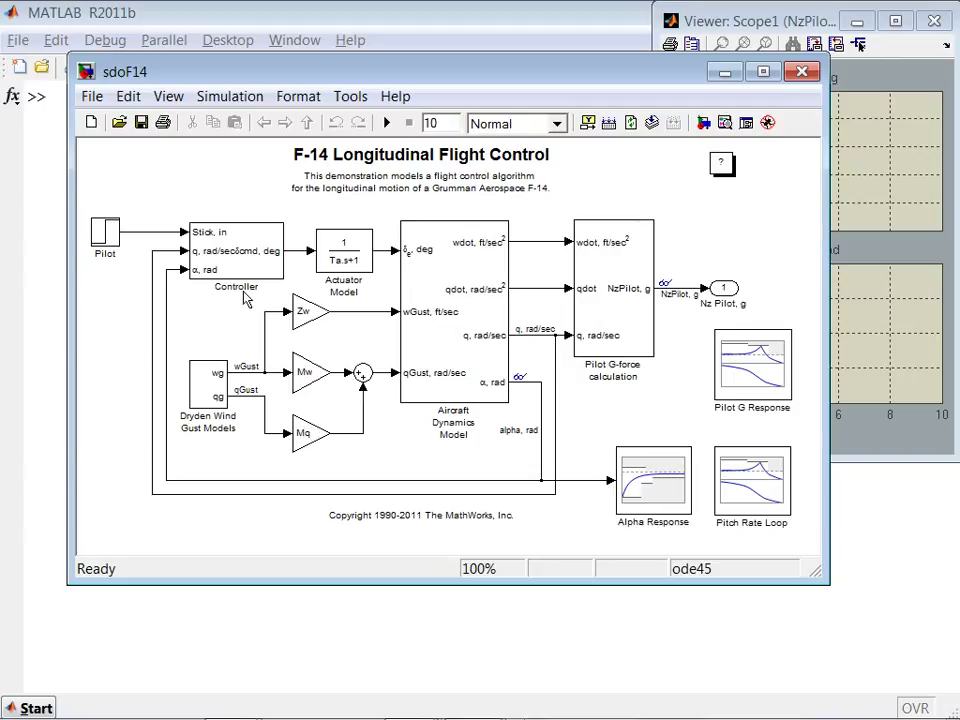
# Step: Look inside the Controller subsystem and return to the top level of the sdoF14 model
pyautogui.doubleClick(236, 252)
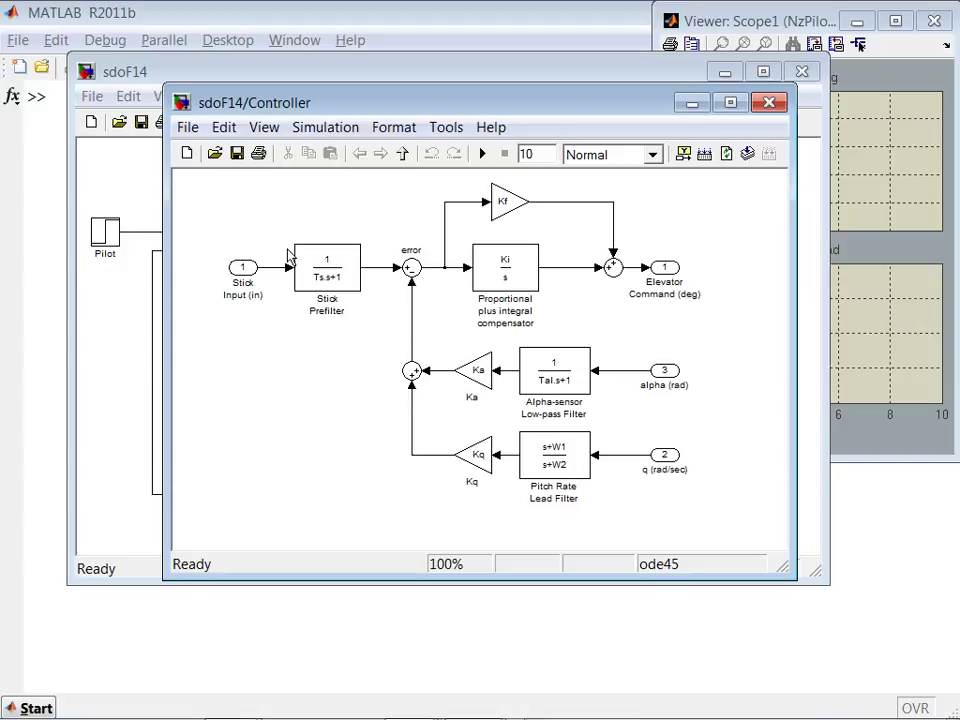
pyautogui.click(402, 154)
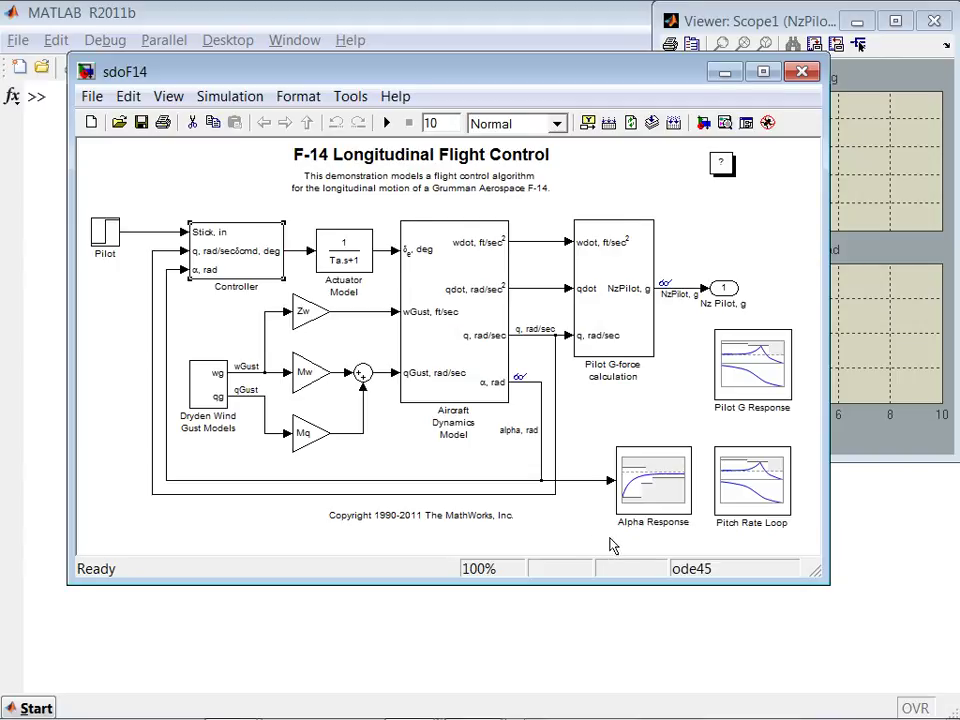
# Step: Review the Alpha Response block's step response bounds, from step time through overshoot, and close its parameters
pyautogui.doubleClick(653, 482)
pyautogui.moveTo(802, 593); pyautogui.dragTo(904, 684)
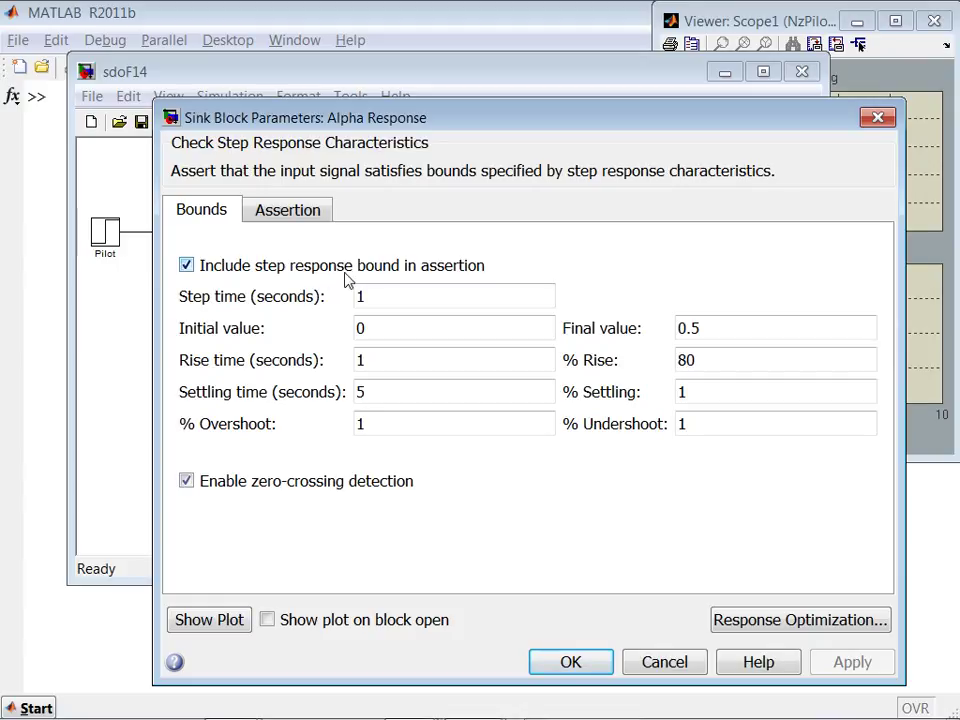
pyautogui.click(361, 302)
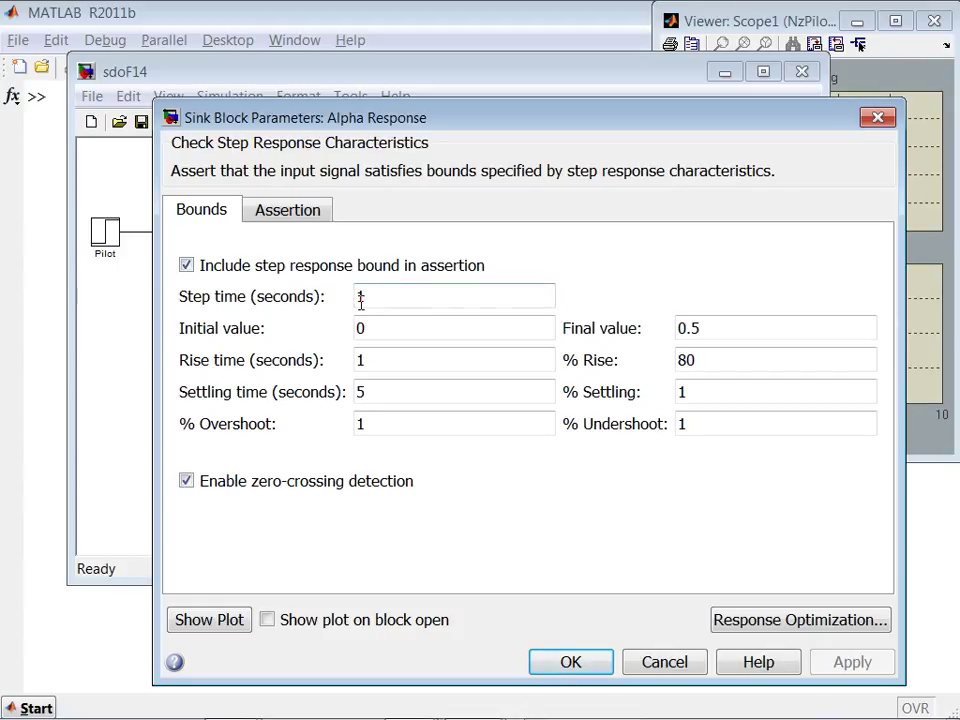
pyautogui.doubleClick(361, 297)
pyautogui.doubleClick(372, 327)
pyautogui.click(680, 328)
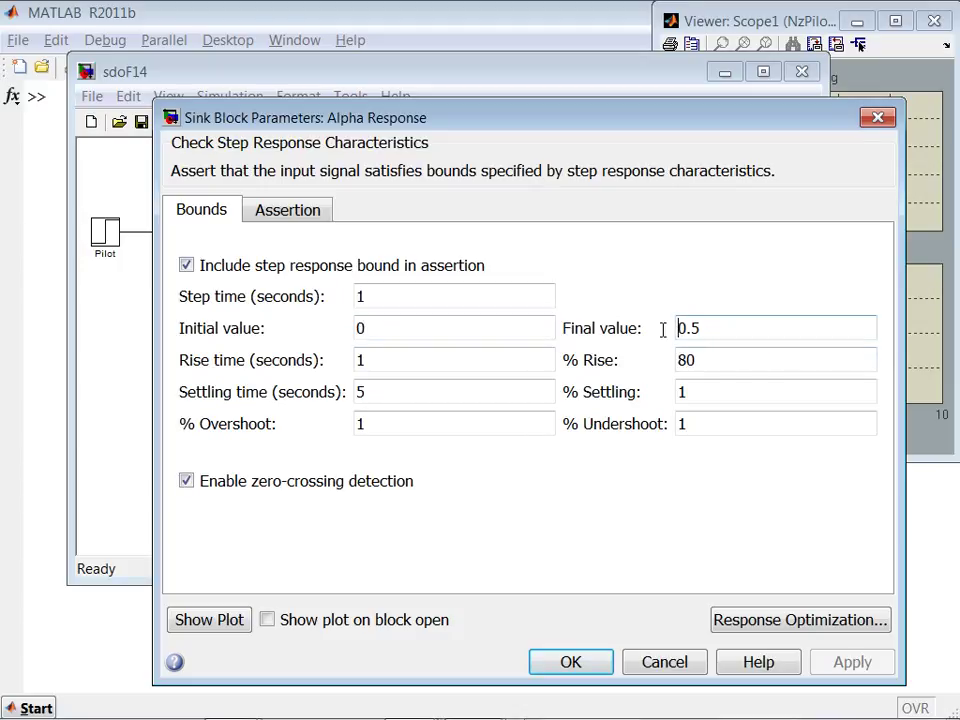
pyautogui.doubleClick(368, 360)
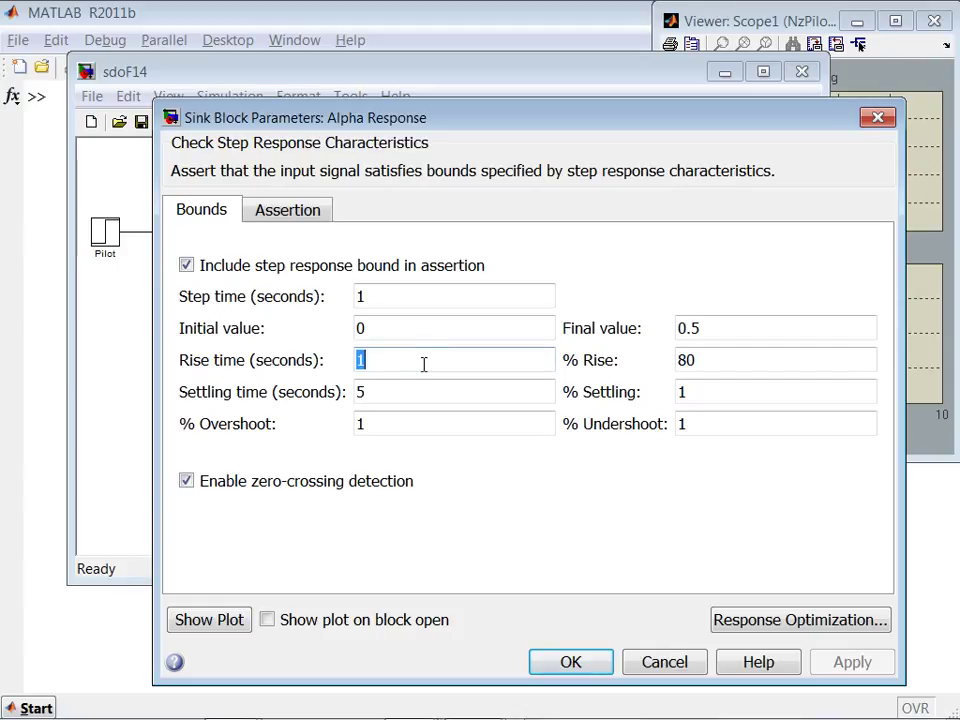
pyautogui.doubleClick(373, 392)
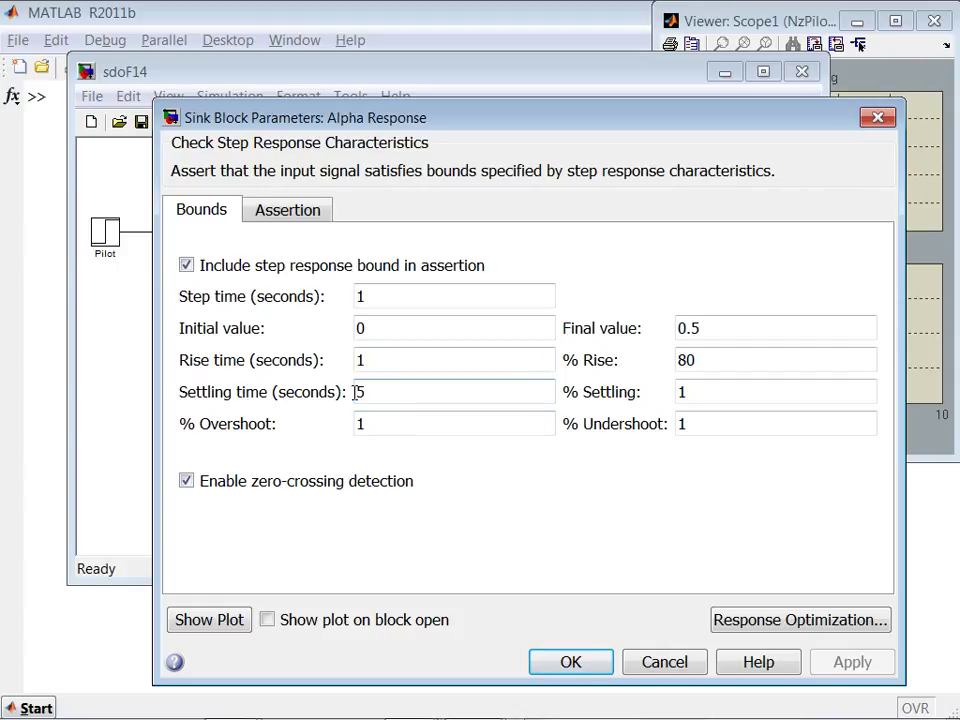
pyautogui.doubleClick(376, 424)
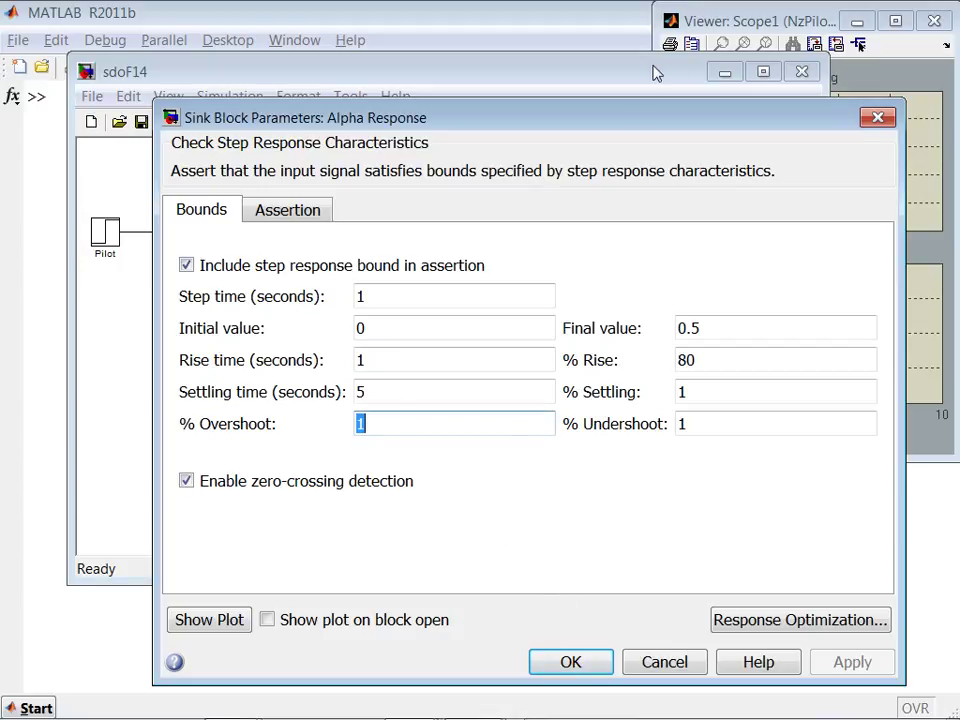
pyautogui.moveTo(698, 131); pyautogui.dragTo(606, 636)
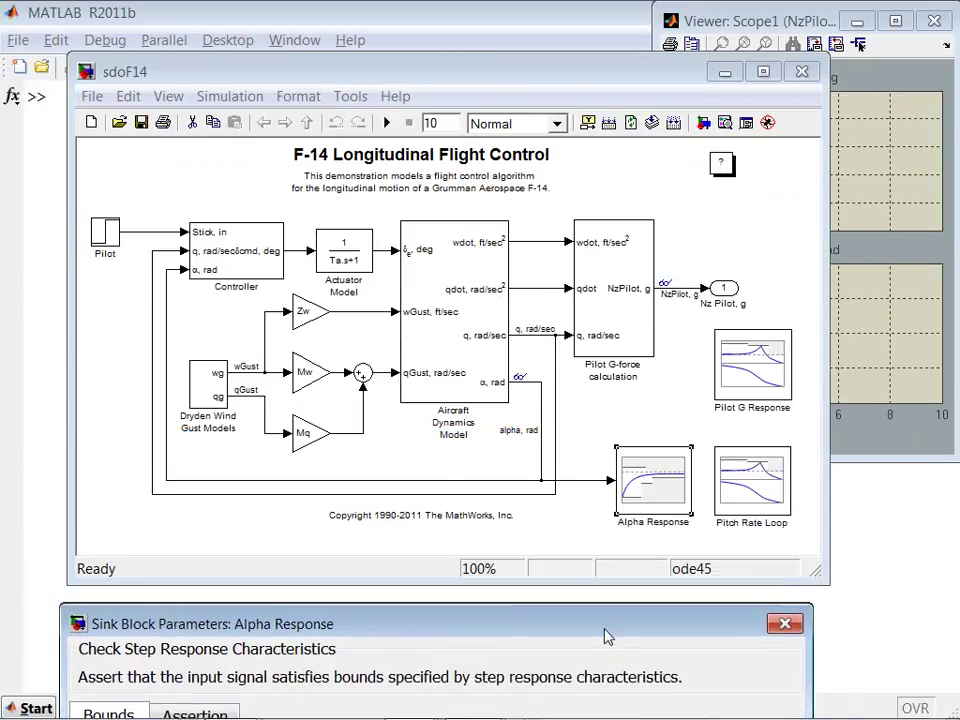
pyautogui.click(785, 629)
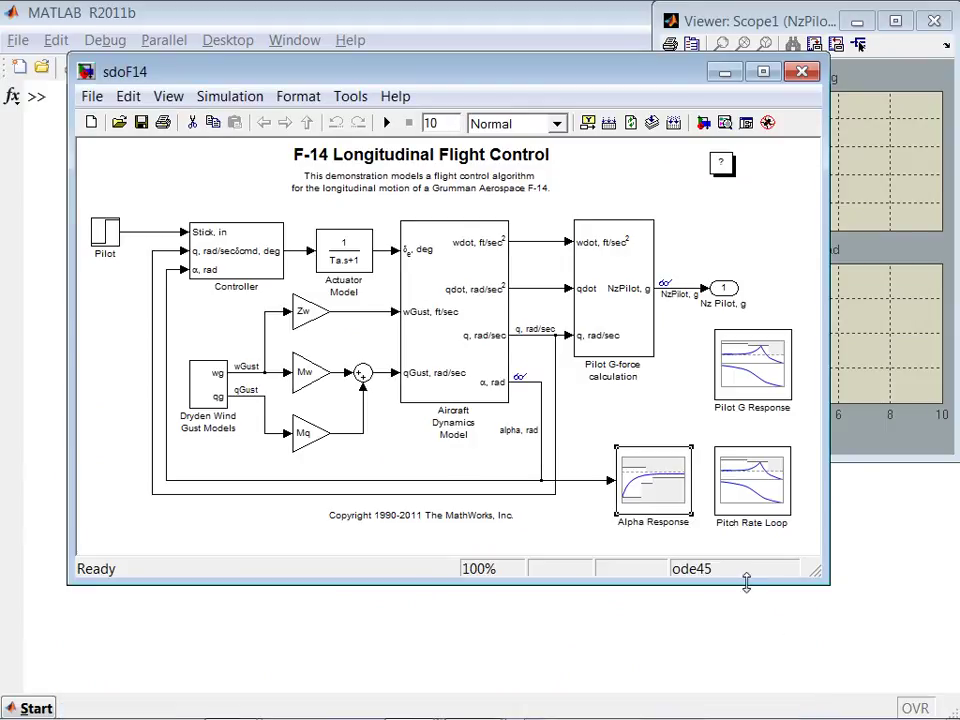
# Step: Go to the source library block linked to the Alpha Response block and bring the whole library into view
pyautogui.rightClick(640, 492)
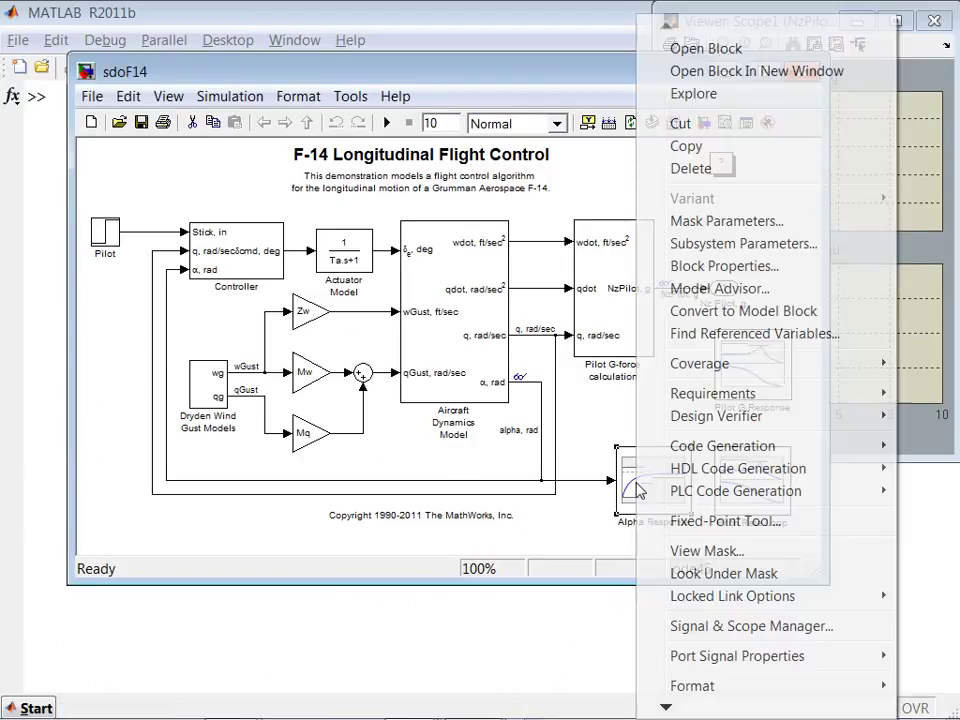
pyautogui.moveTo(707, 598)
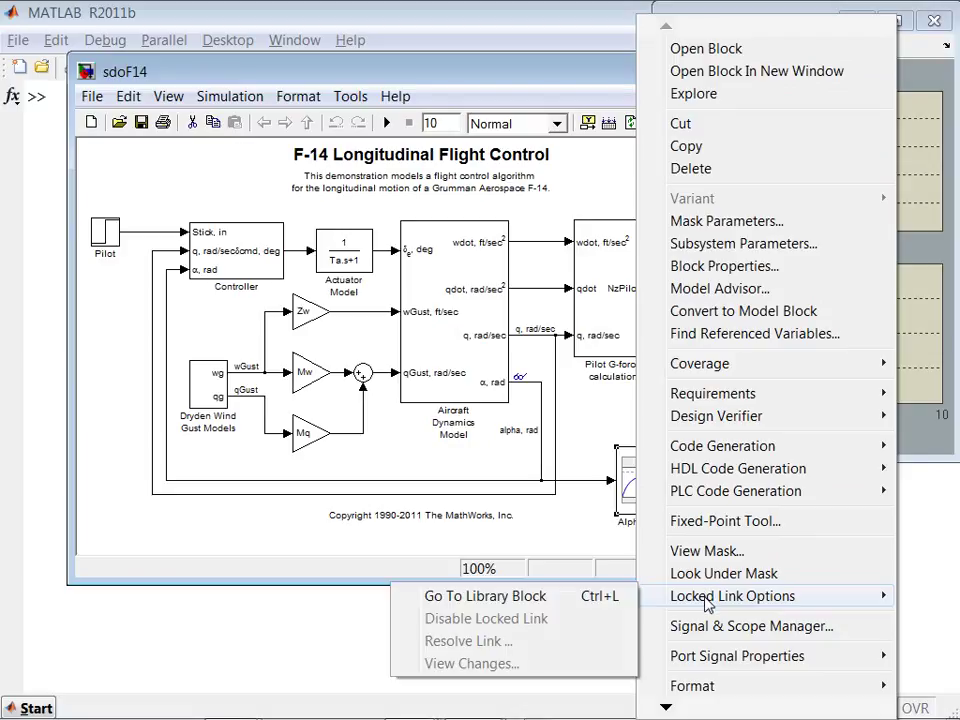
pyautogui.click(486, 596)
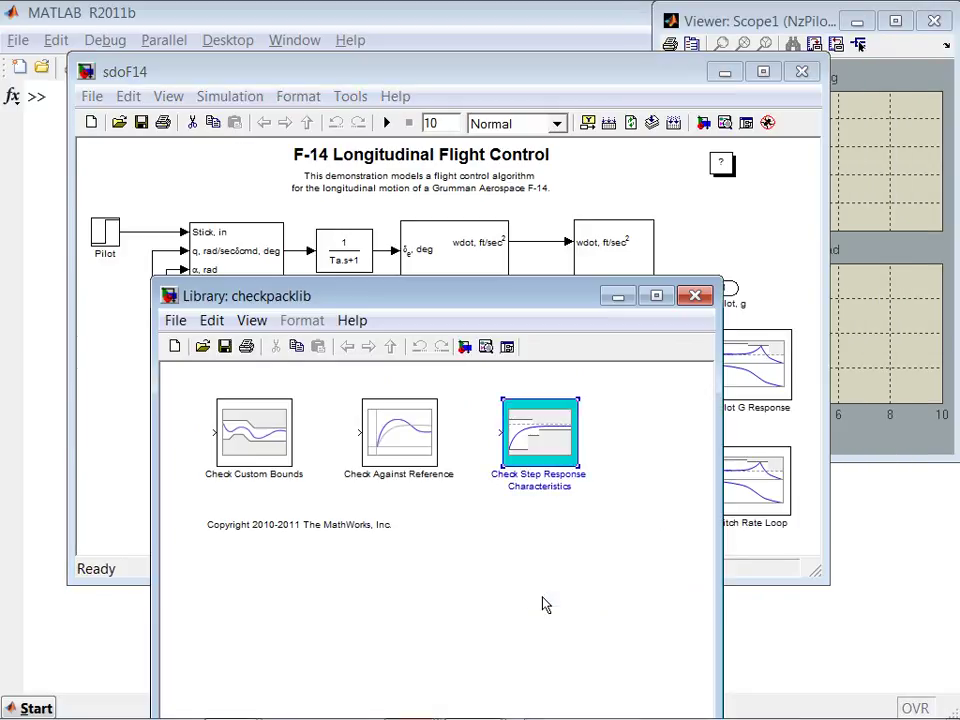
pyautogui.moveTo(445, 307); pyautogui.dragTo(464, 55)
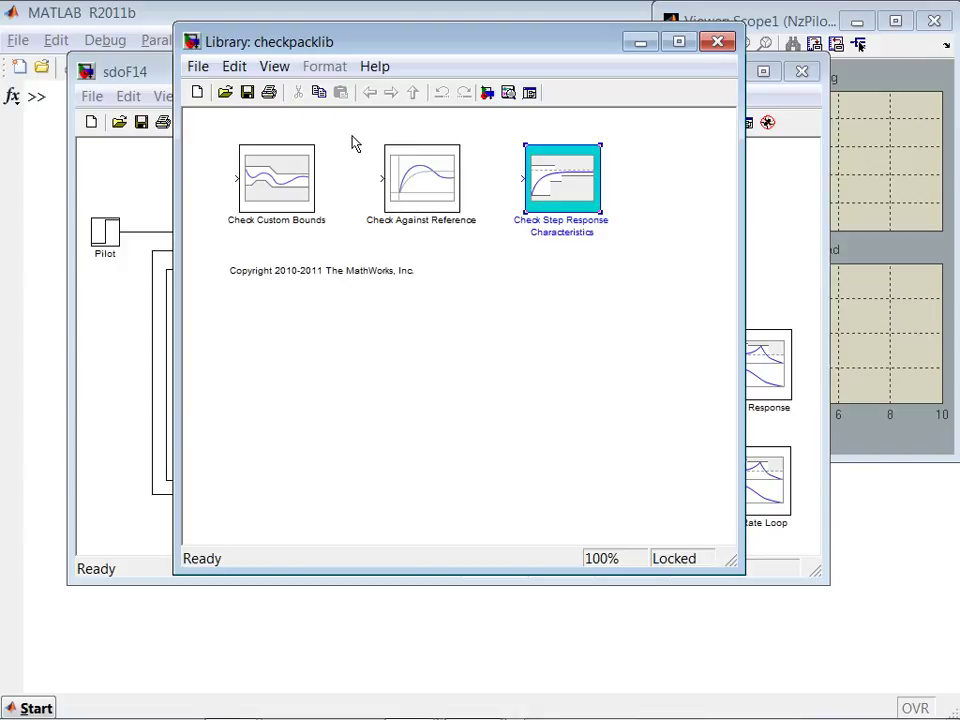
# Step: View the Simulink Design Optimization Model Verification blocks in the Simulink Library Browser, then return to the sdoF14 model with nothing selected
pyautogui.hotkey('alt', 'Tab')
pyautogui.hotkey('alt', 'Tab')
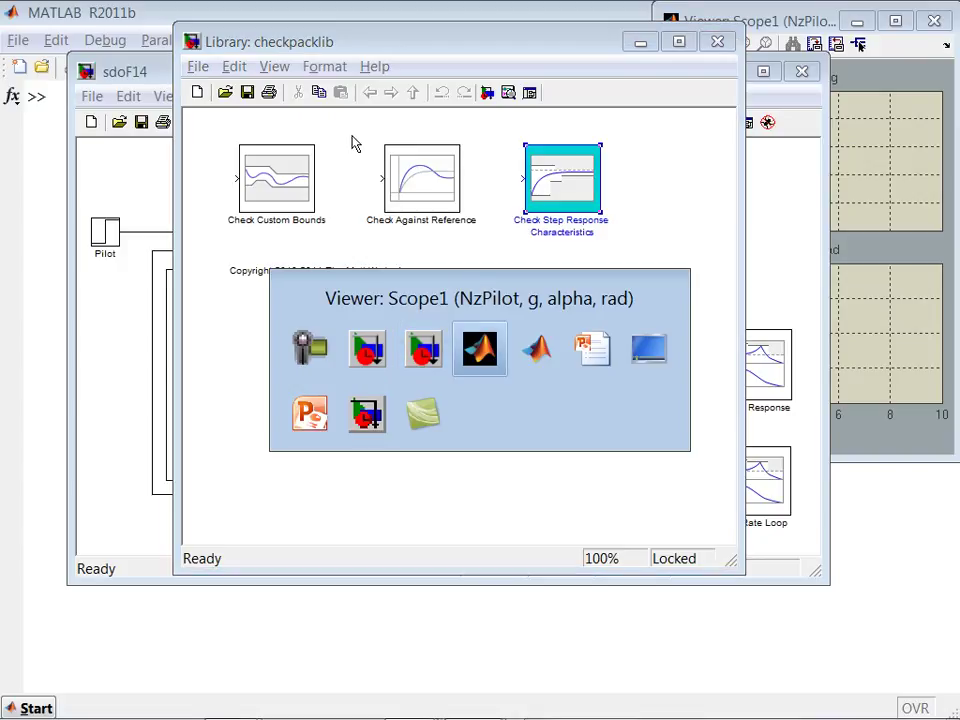
pyautogui.hotkey('alt', 'Tab')
pyautogui.hotkey('alt', 'Tab')
pyautogui.hotkey('alt', 'Tab')
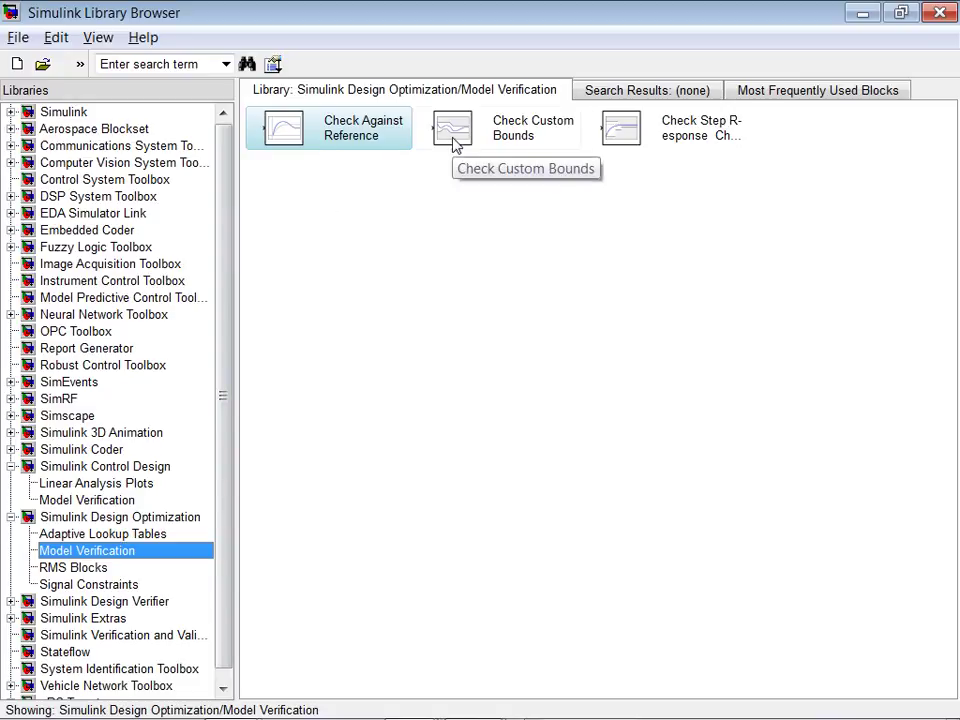
pyautogui.click(863, 17)
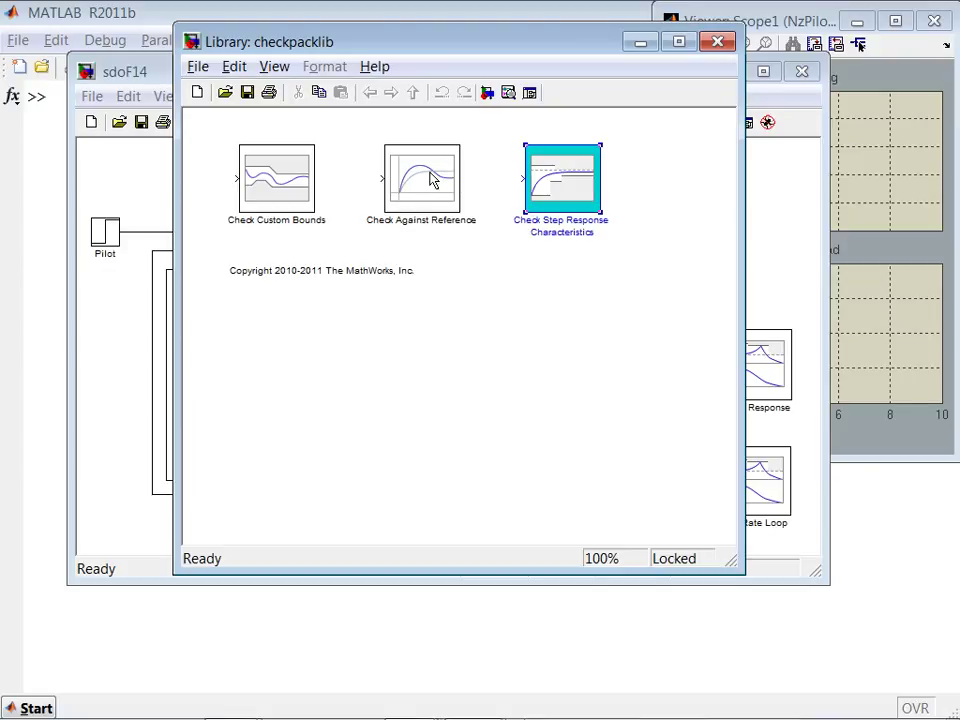
pyautogui.click(718, 43)
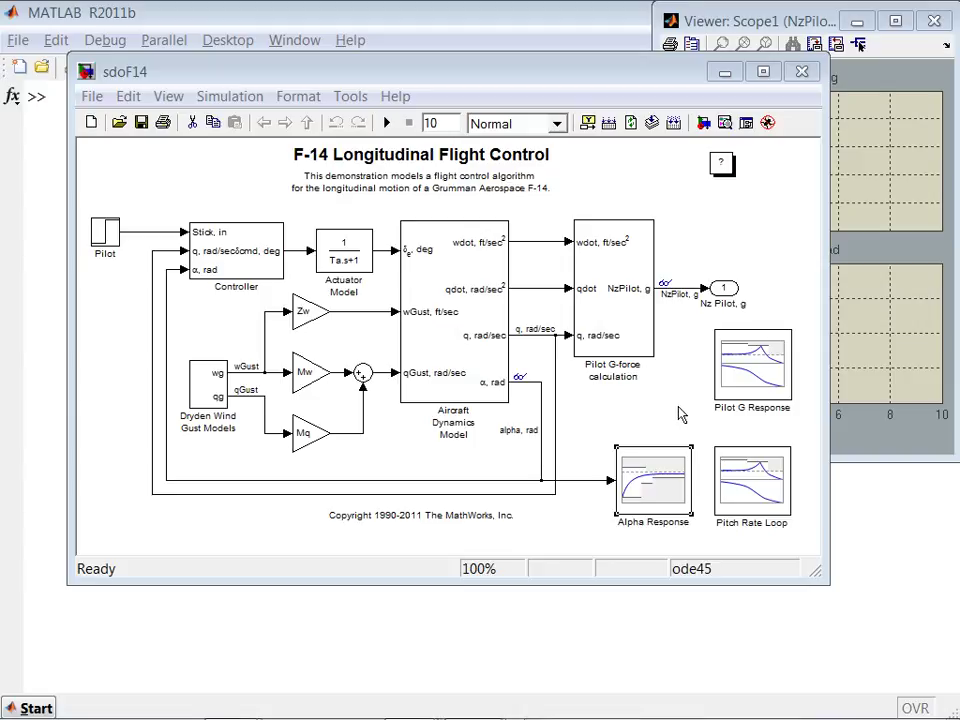
pyautogui.click(637, 438)
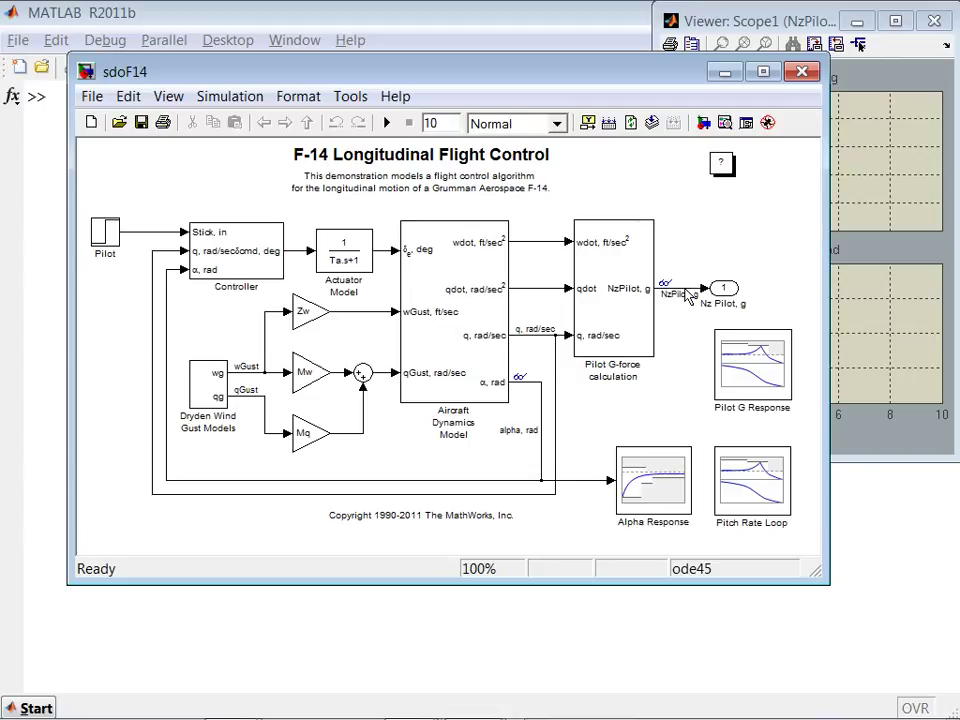
# Step: Review the Pilot G Response block's linearization inputs/outputs and upper magnitude bounds, and close its parameters
pyautogui.doubleClick(745, 355)
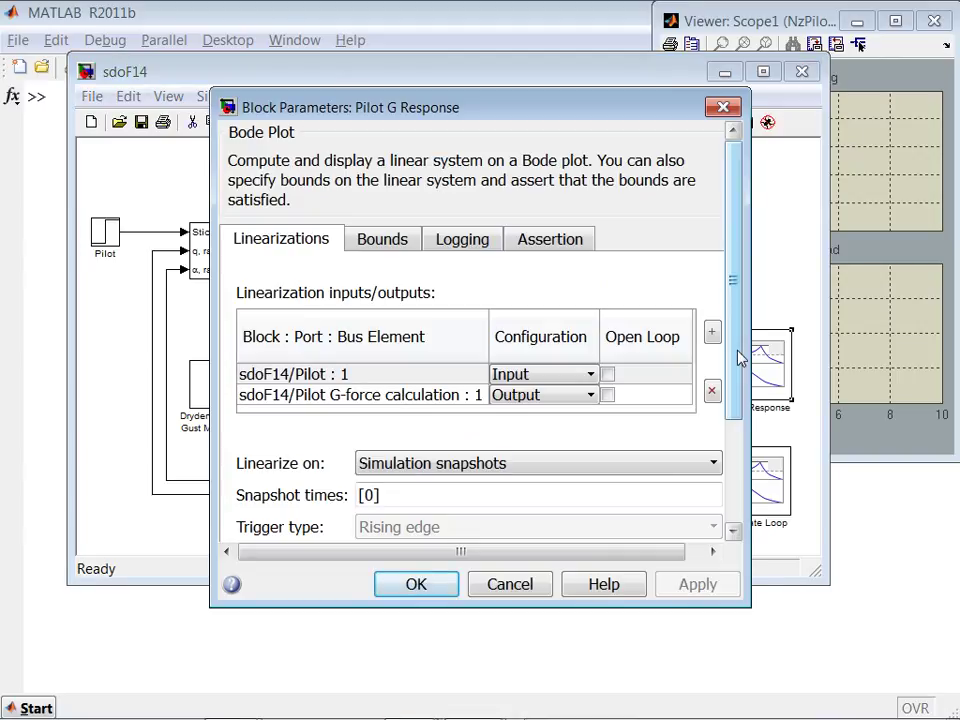
pyautogui.moveTo(508, 107); pyautogui.dragTo(360, 21)
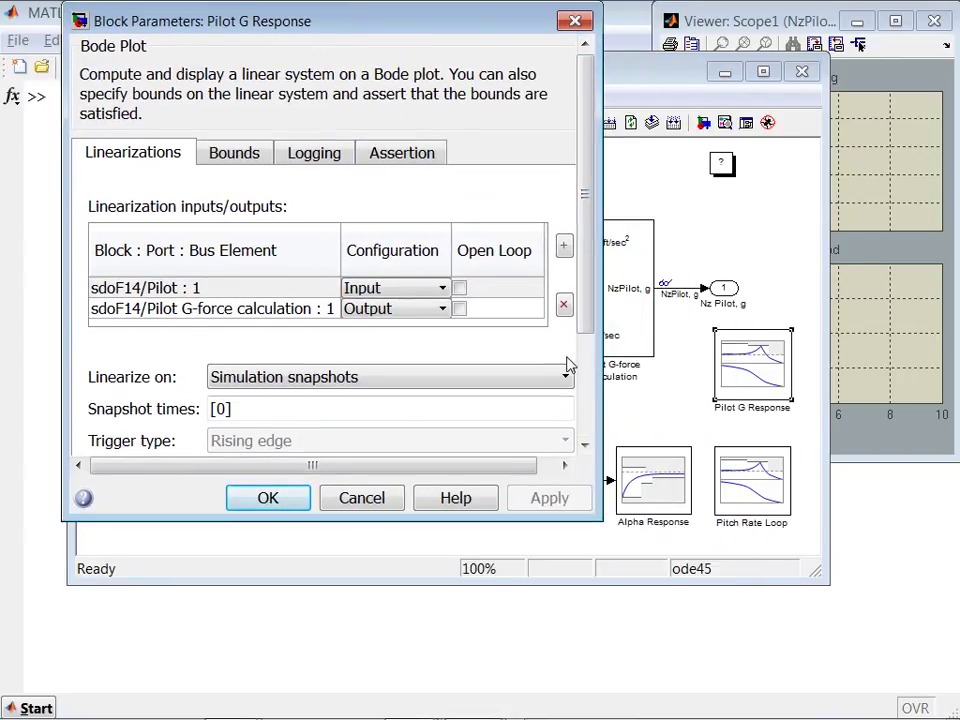
pyautogui.moveTo(604, 522); pyautogui.dragTo(857, 648)
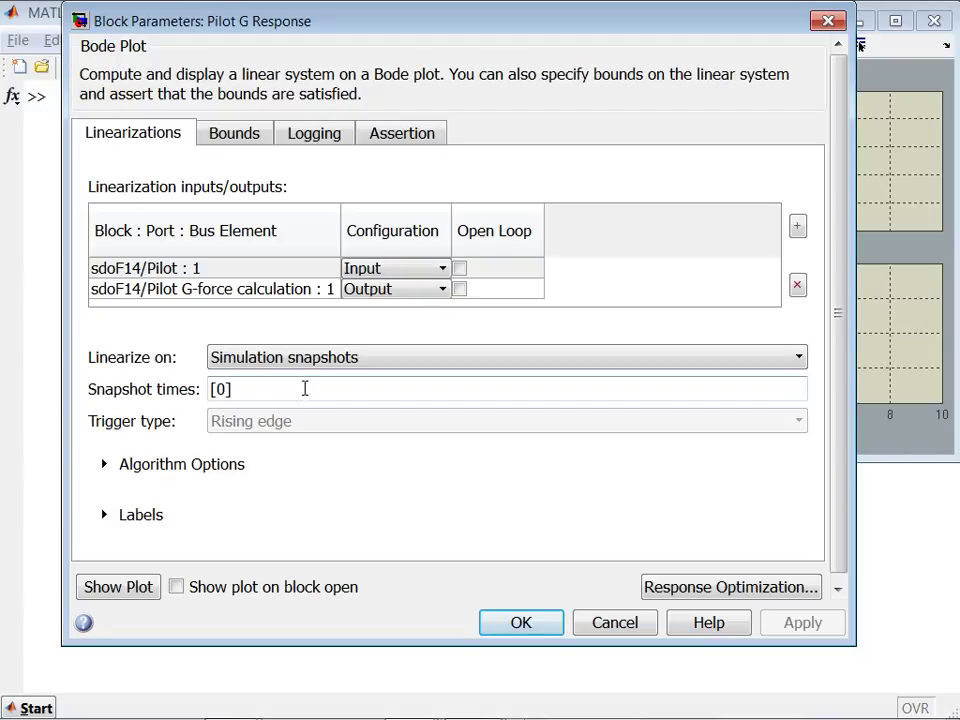
pyautogui.click(236, 141)
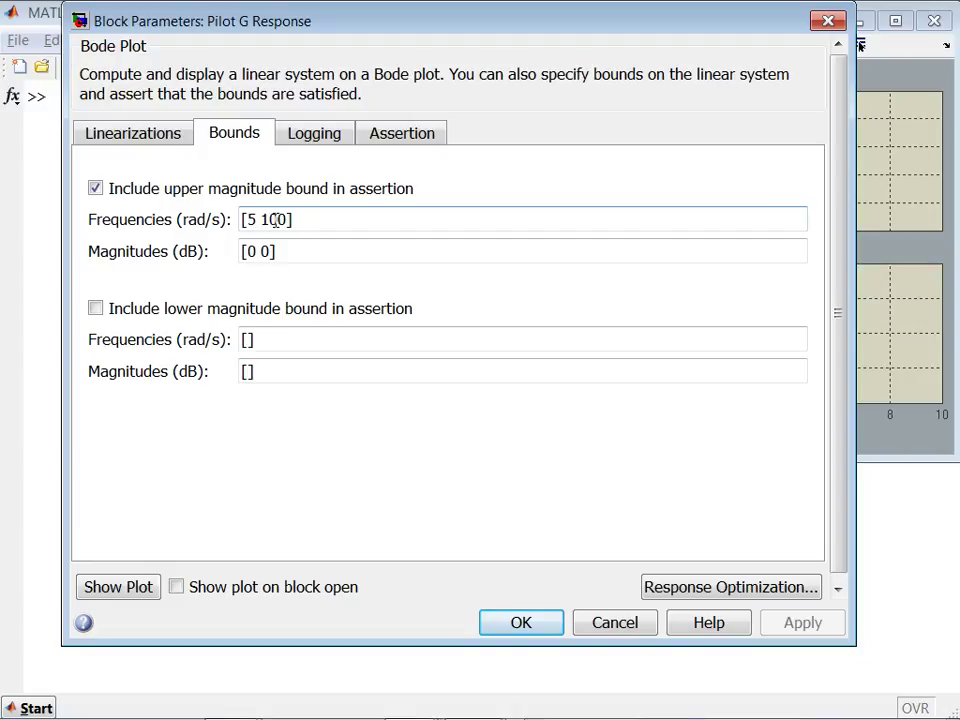
pyautogui.click(253, 251)
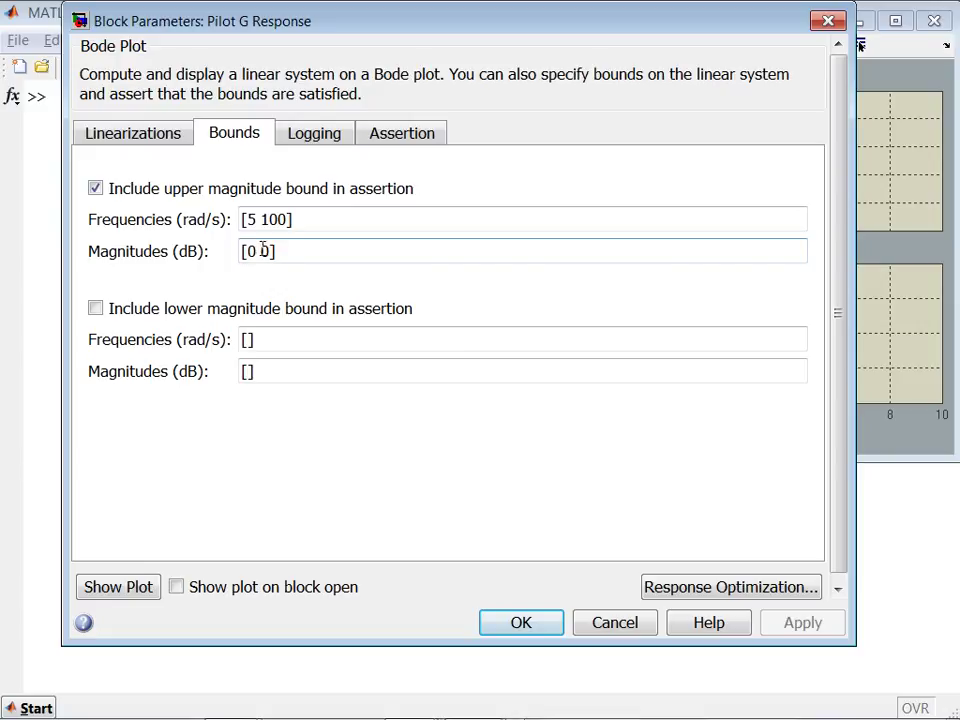
pyautogui.moveTo(507, 24); pyautogui.dragTo(540, 590)
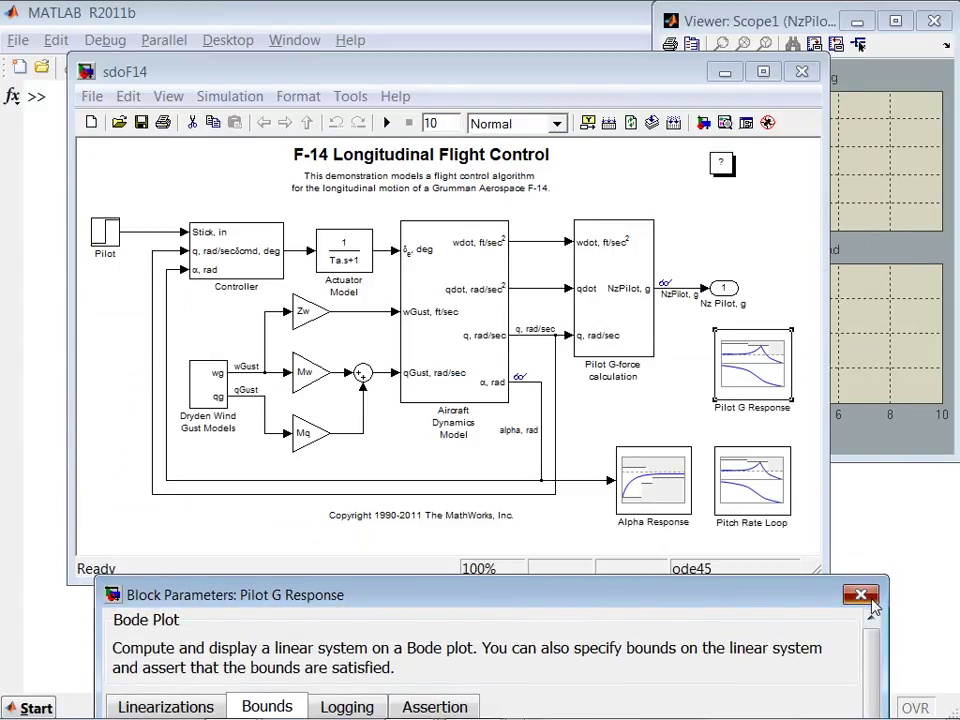
pyautogui.click(866, 590)
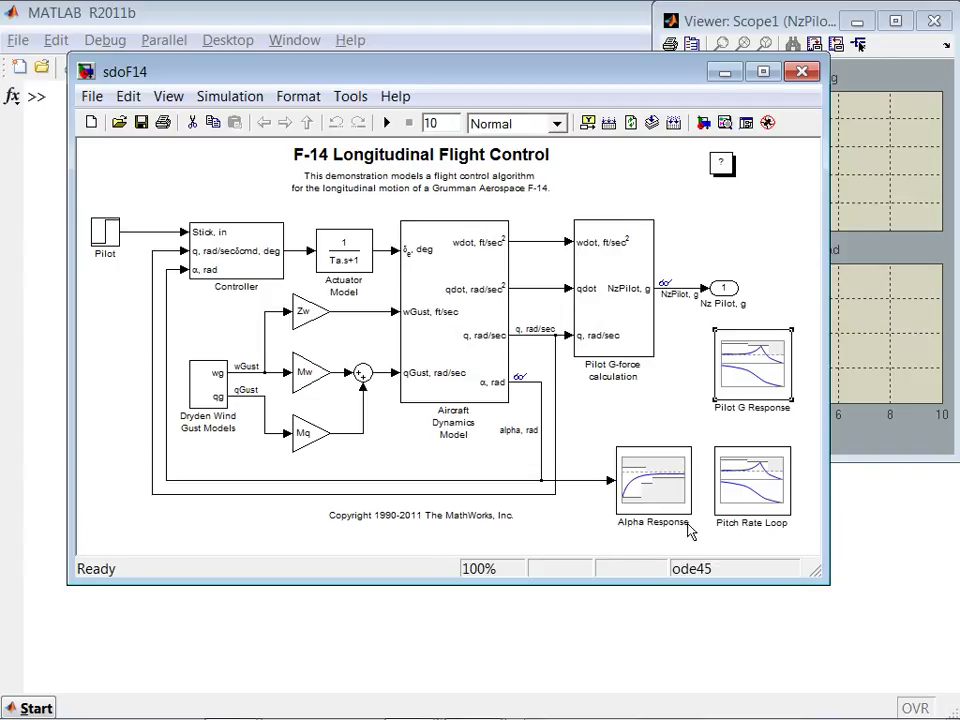
# Step: Go to the source library block linked to the Pilot G Response block
pyautogui.rightClick(749, 369)
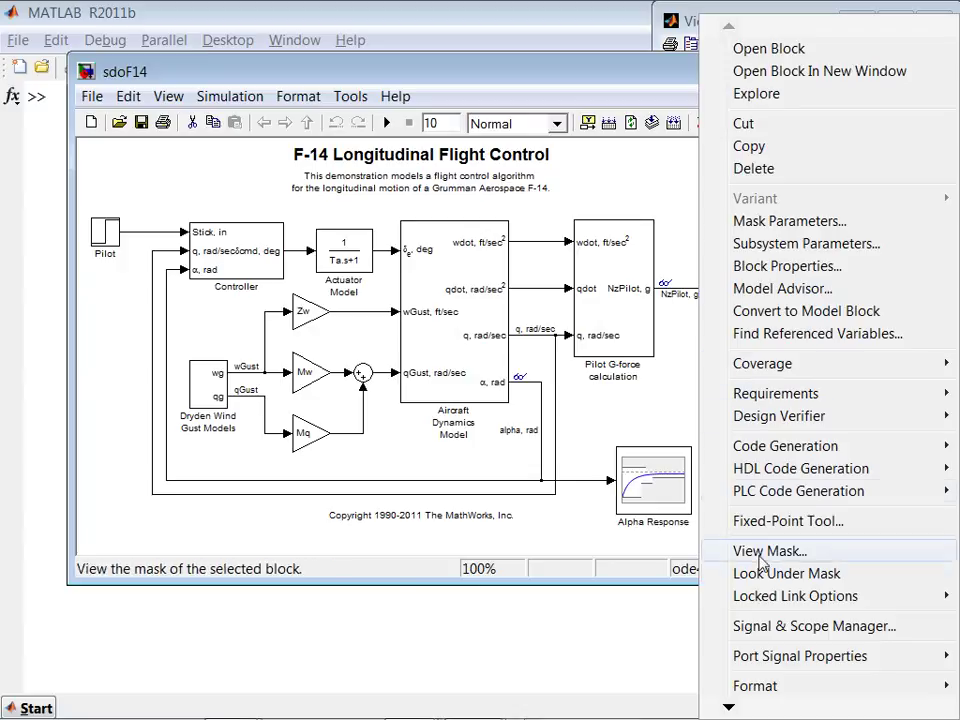
pyautogui.moveTo(765, 602)
pyautogui.click(634, 598)
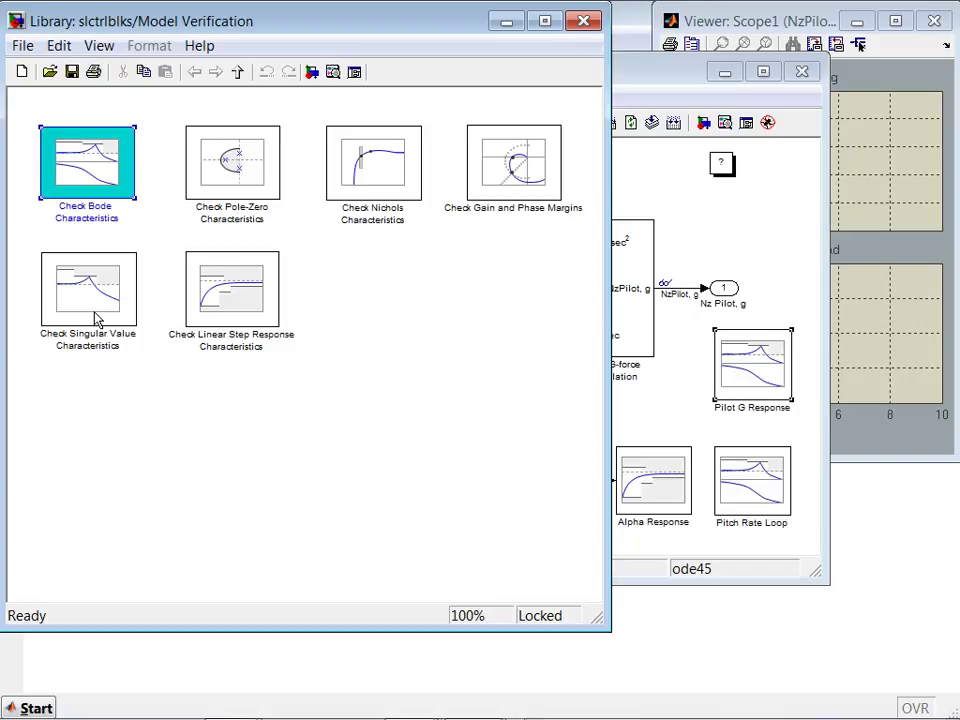
# Step: Examine the Simulink Control Design Model Verification blocks in the Simulink Library Browser, then return to the sdoF14 model
pyautogui.hotkey('alt', 'Tab')
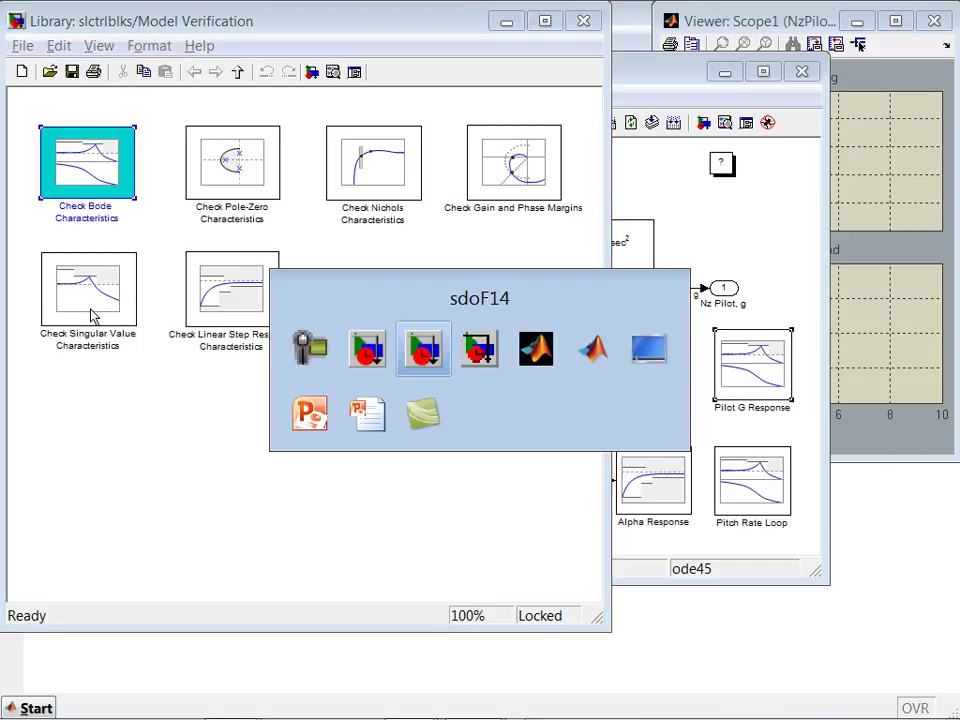
pyautogui.hotkey('alt', 'Tab')
pyautogui.hotkey('alt', 'Tab')
pyautogui.hotkey('alt', 'Tab')
pyautogui.hotkey('alt', 'Tab')
pyautogui.hotkey('alt', 'Tab')
pyautogui.hotkey('alt', 'Tab')
pyautogui.hotkey('alt', 'Tab')
pyautogui.hotkey('alt', 'Tab')
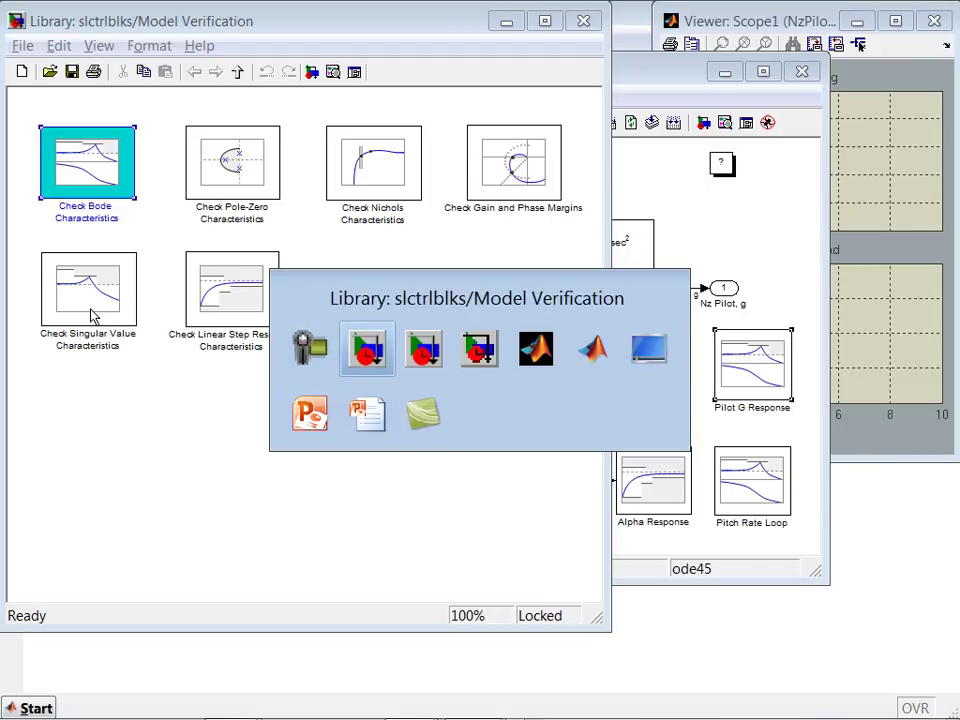
pyautogui.hotkey('alt', 'Tab')
pyautogui.hotkey('alt', 'Tab')
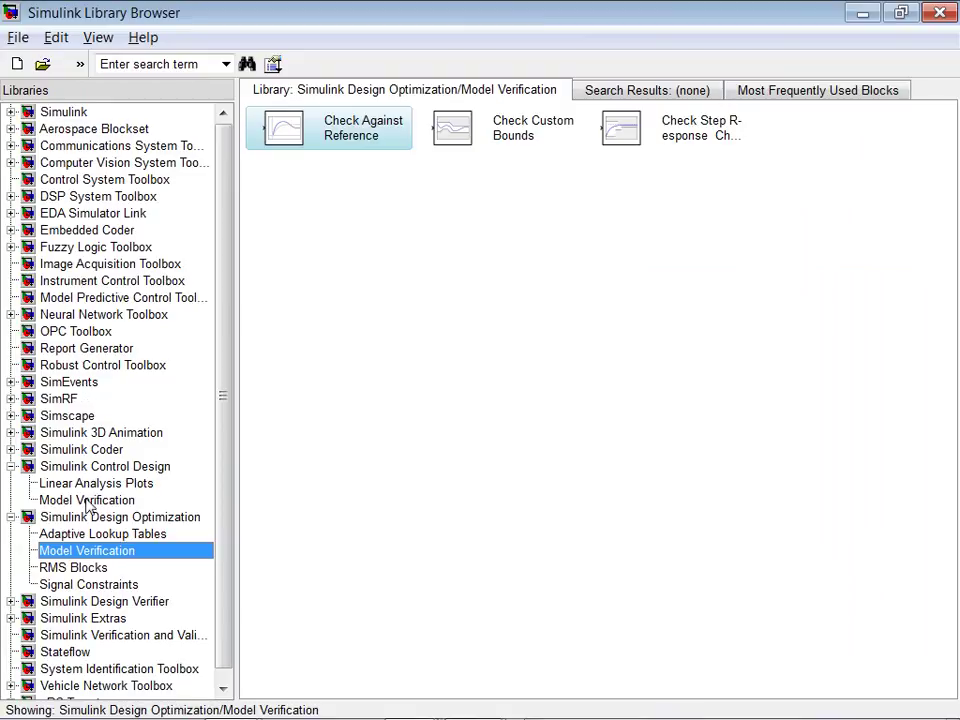
pyautogui.click(86, 502)
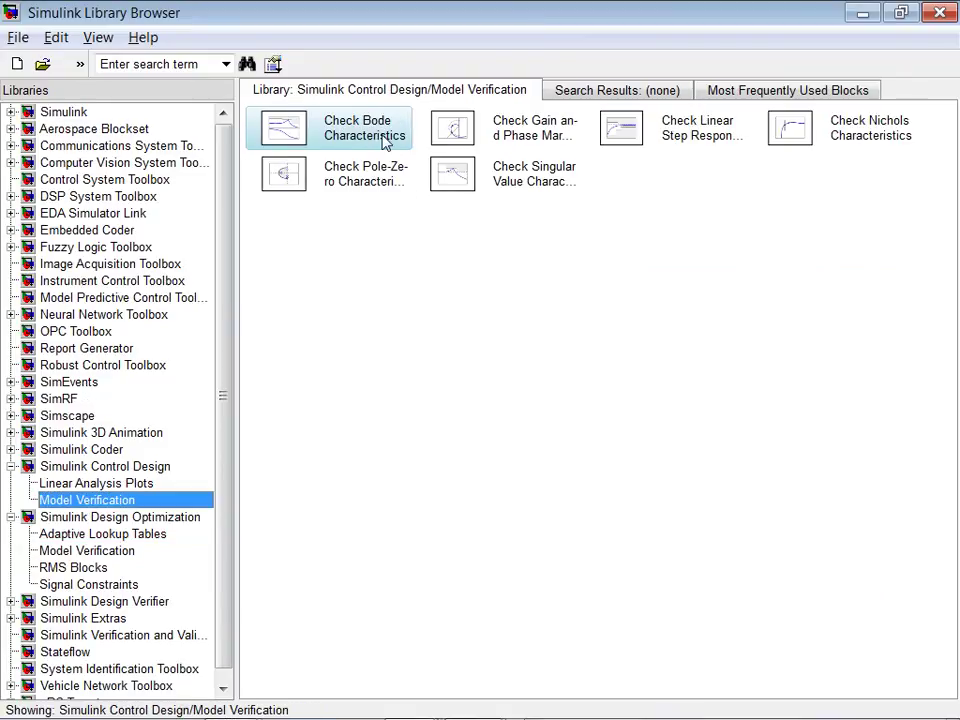
pyautogui.click(862, 14)
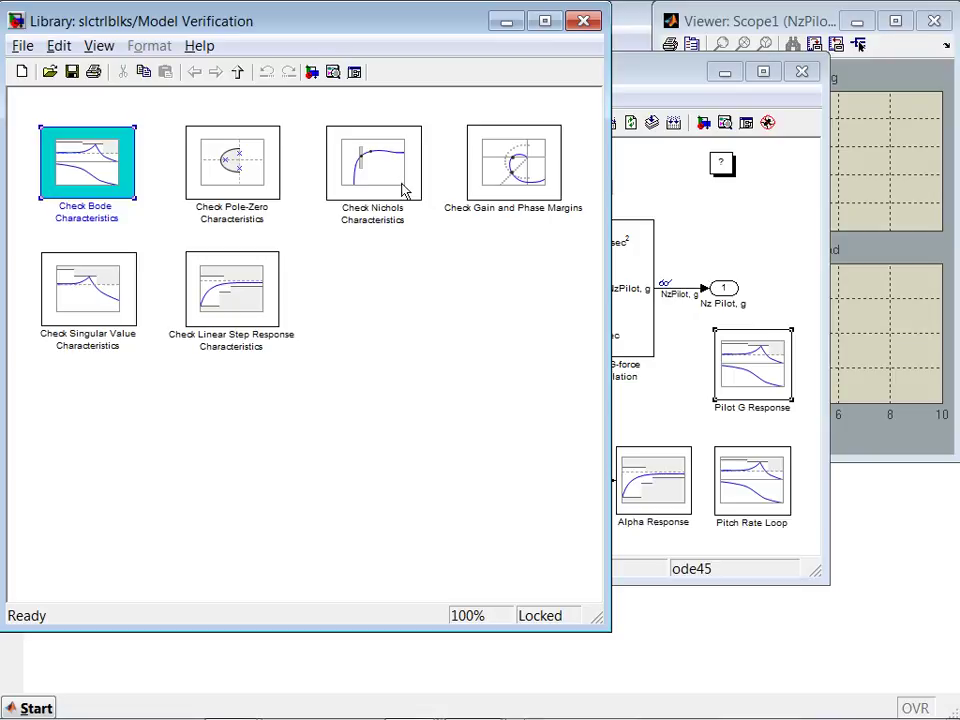
pyautogui.click(584, 22)
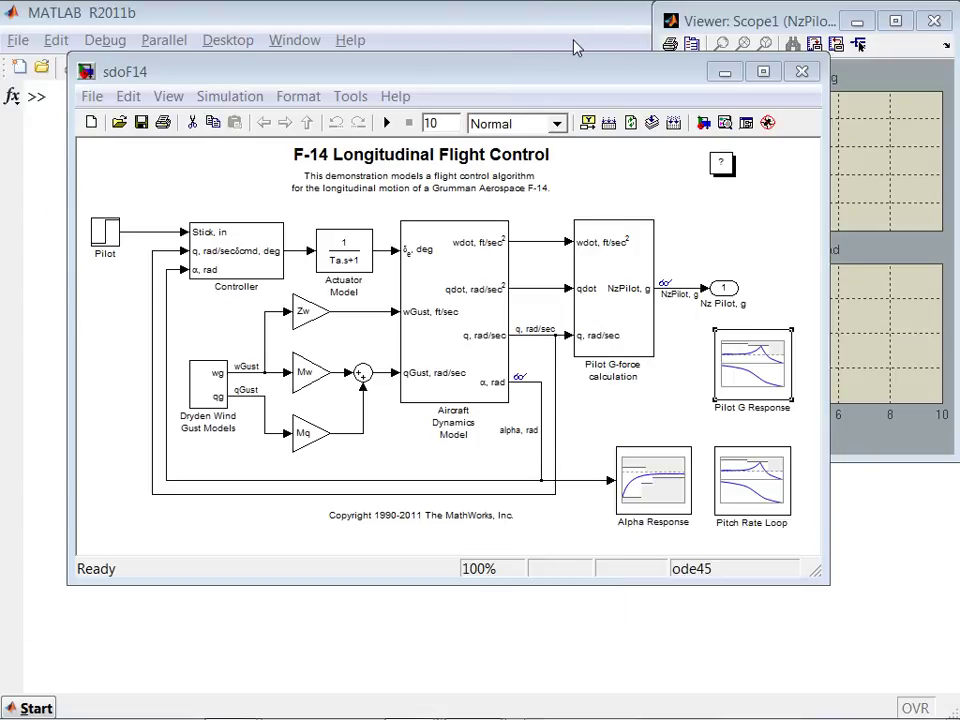
# Step: Open the Response Optimization tool for the sdoF14 model and maximize its window
pyautogui.click(350, 97)
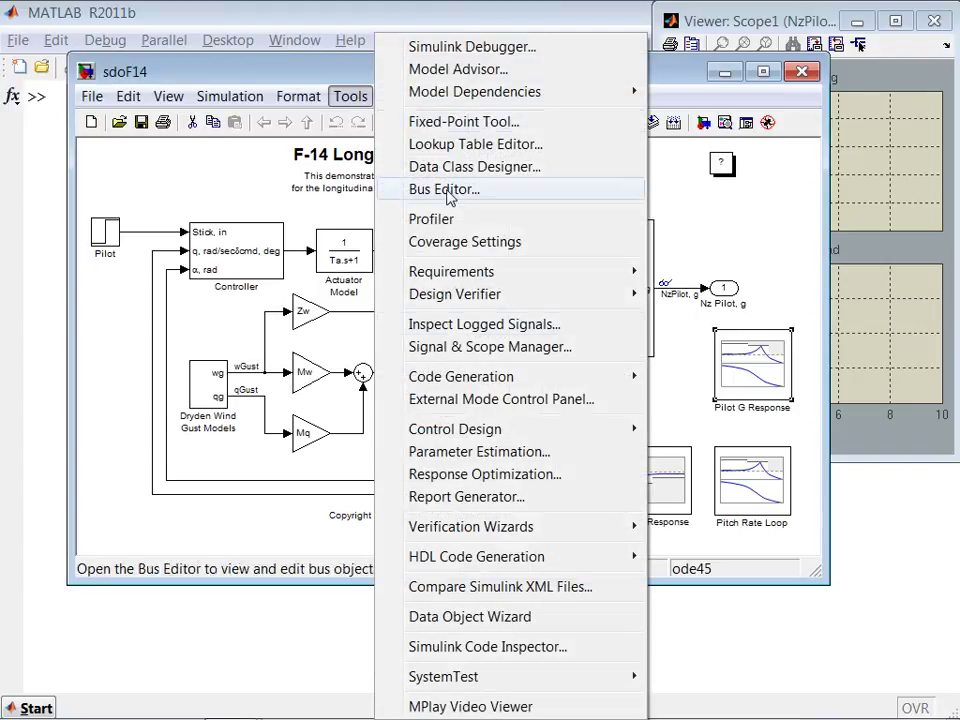
pyautogui.click(455, 476)
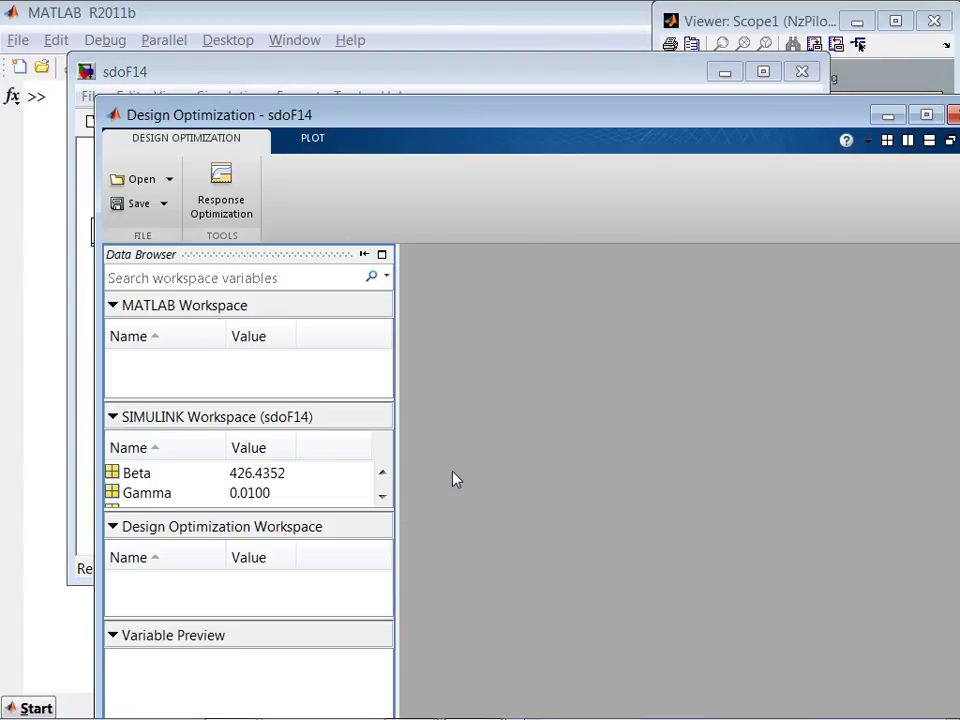
pyautogui.click(924, 116)
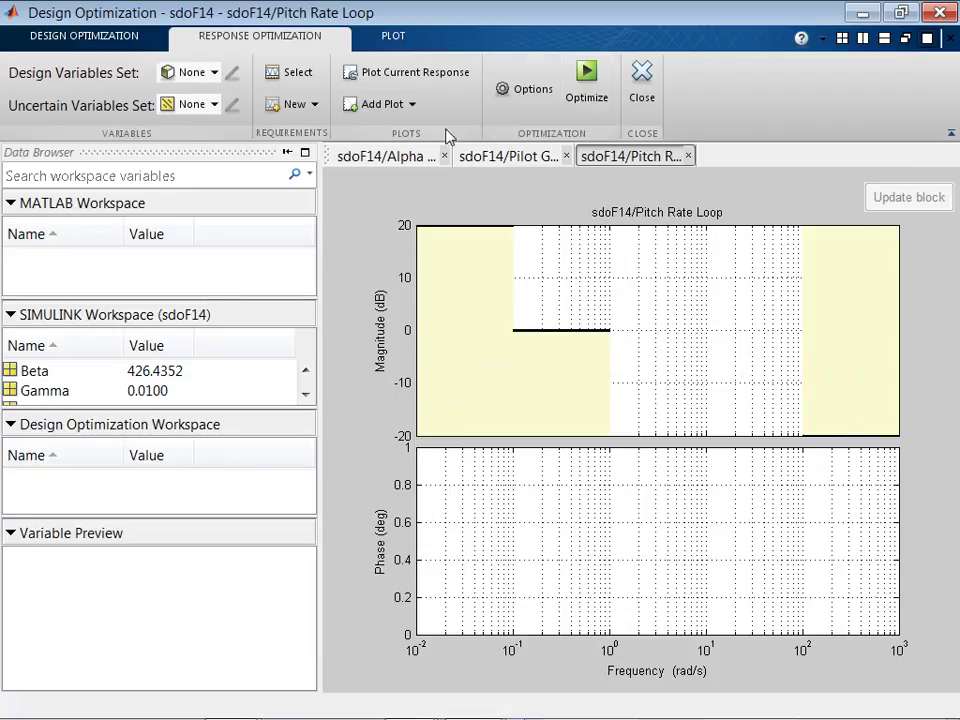
# Step: View the requirement plots for Alpha Response, Pilot G Response and Pitch Rate Loop in turn
pyautogui.click(400, 163)
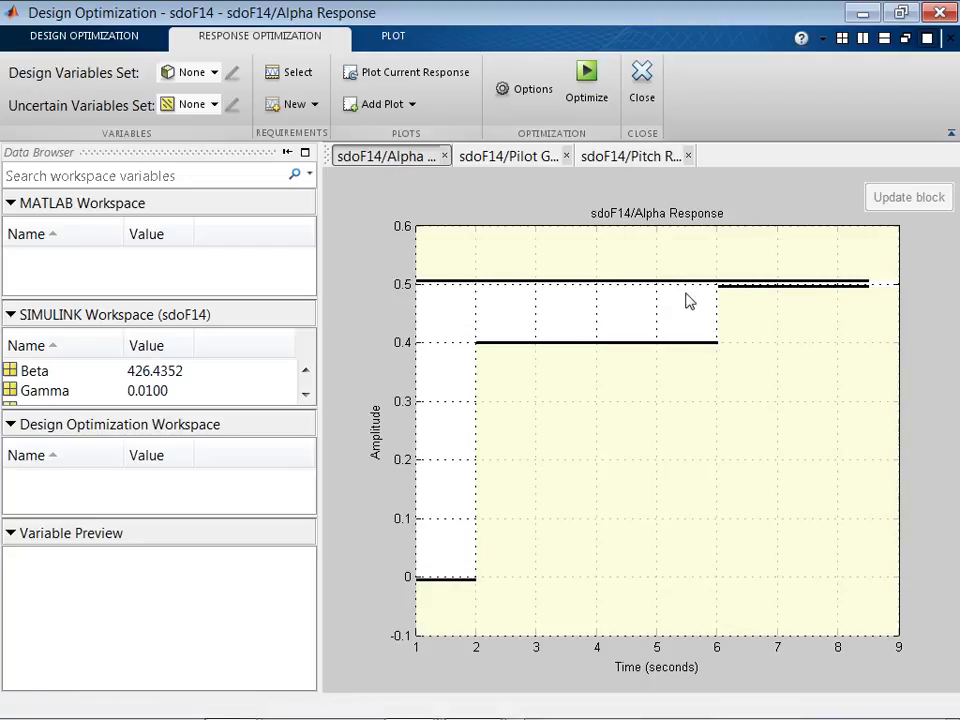
pyautogui.click(530, 160)
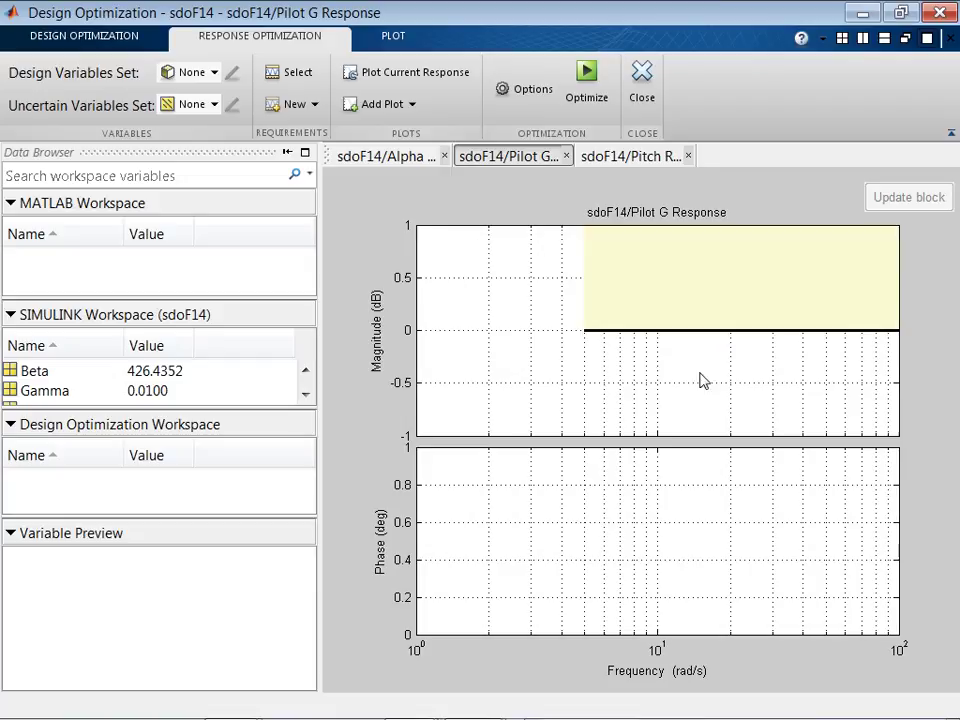
pyautogui.click(615, 161)
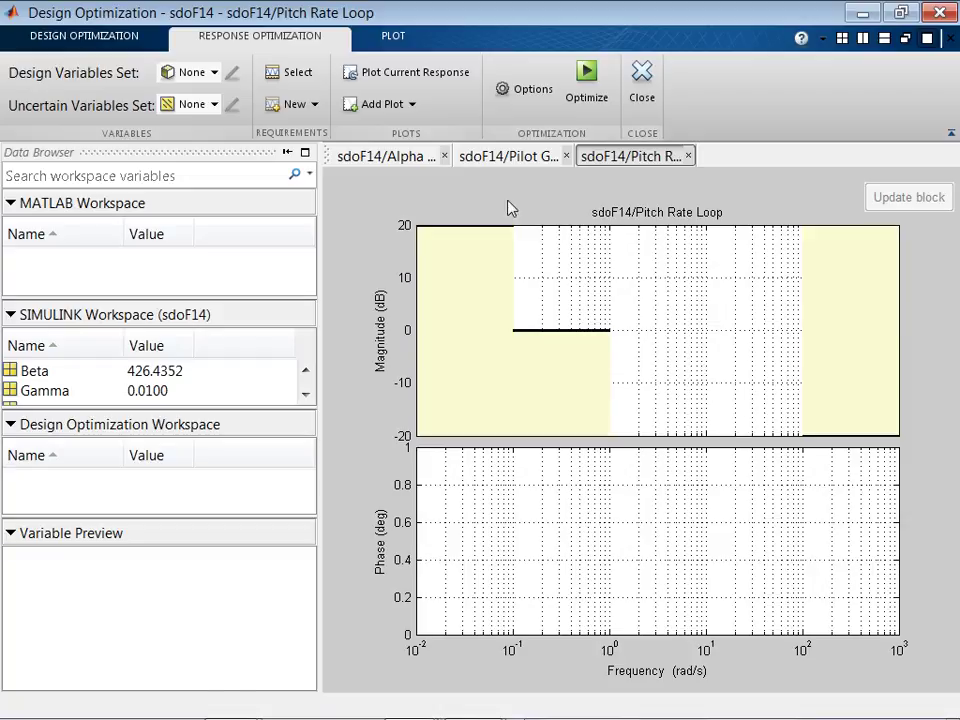
# Step: Plot the model's current response against the requirements and tile the plots in a grid of two rows by three columns
pyautogui.click(428, 74)
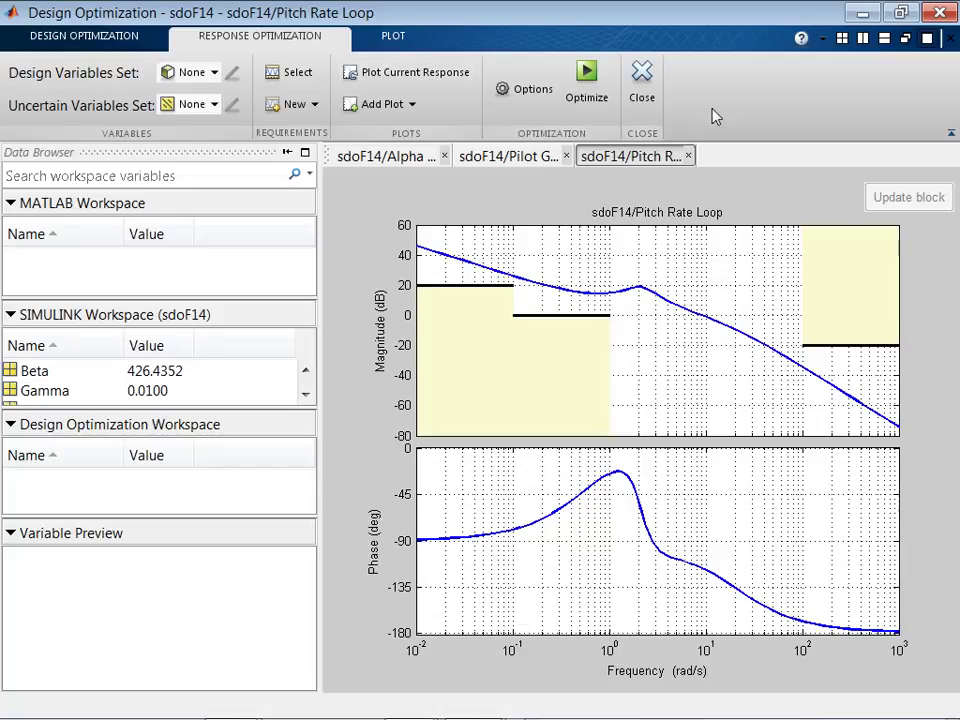
pyautogui.click(843, 40)
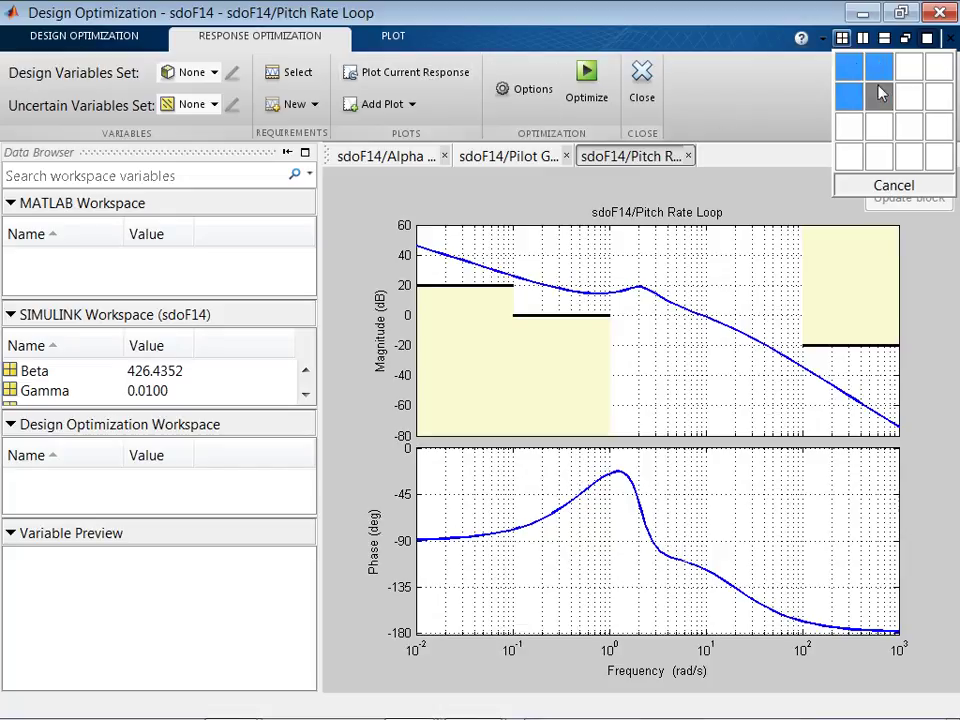
pyautogui.click(910, 98)
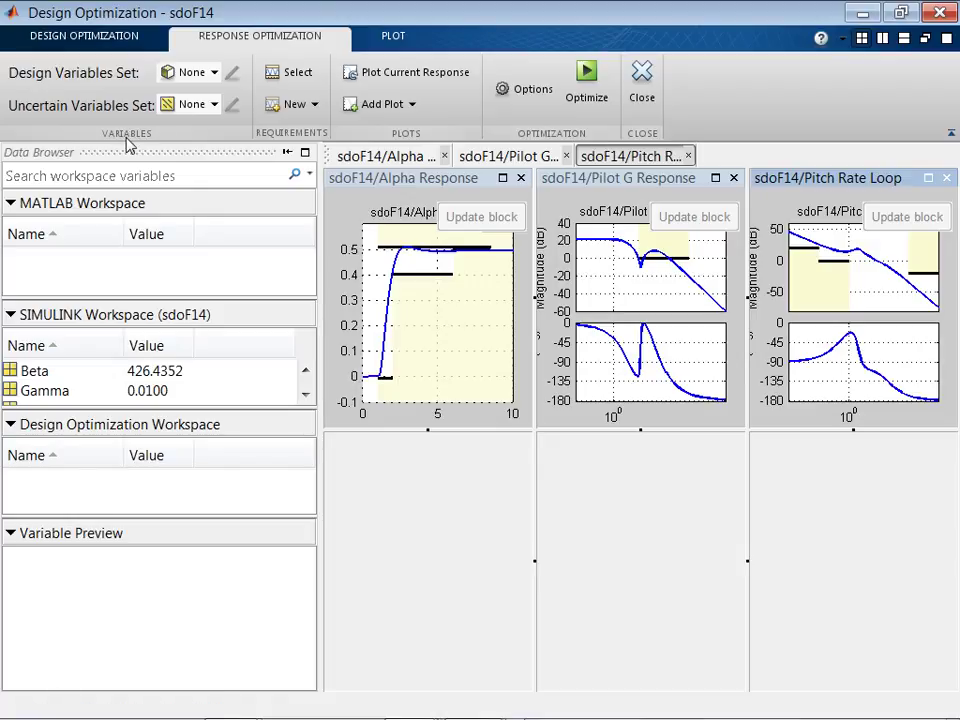
# Step: Create a new design variables set named DesignVars and add the variables Ka, Kf, Ki and Kq to it
pyautogui.click(216, 77)
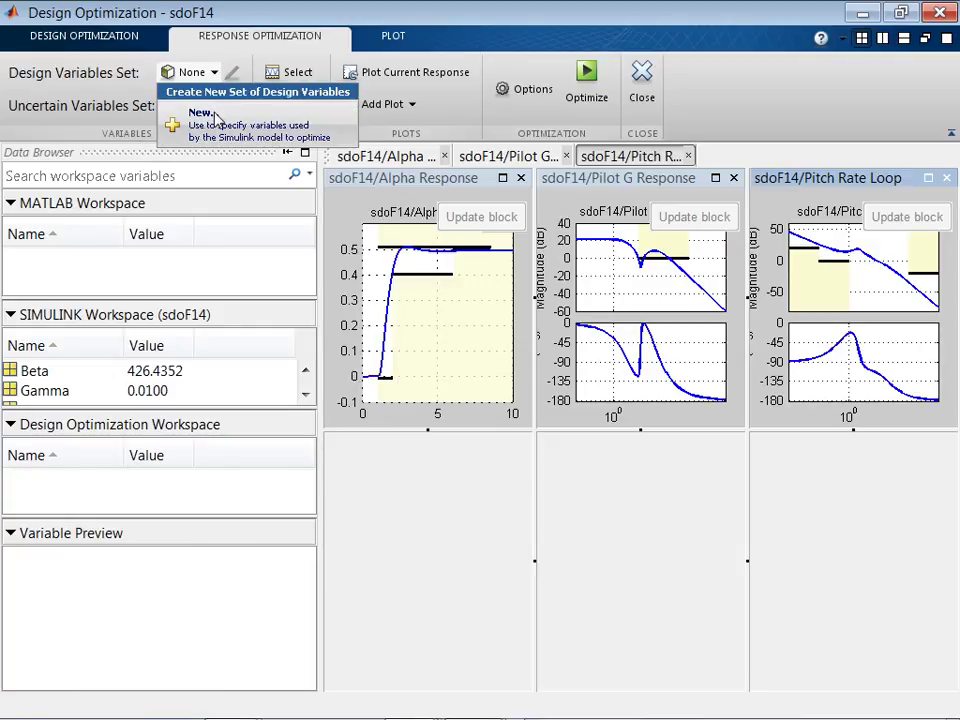
pyautogui.click(215, 116)
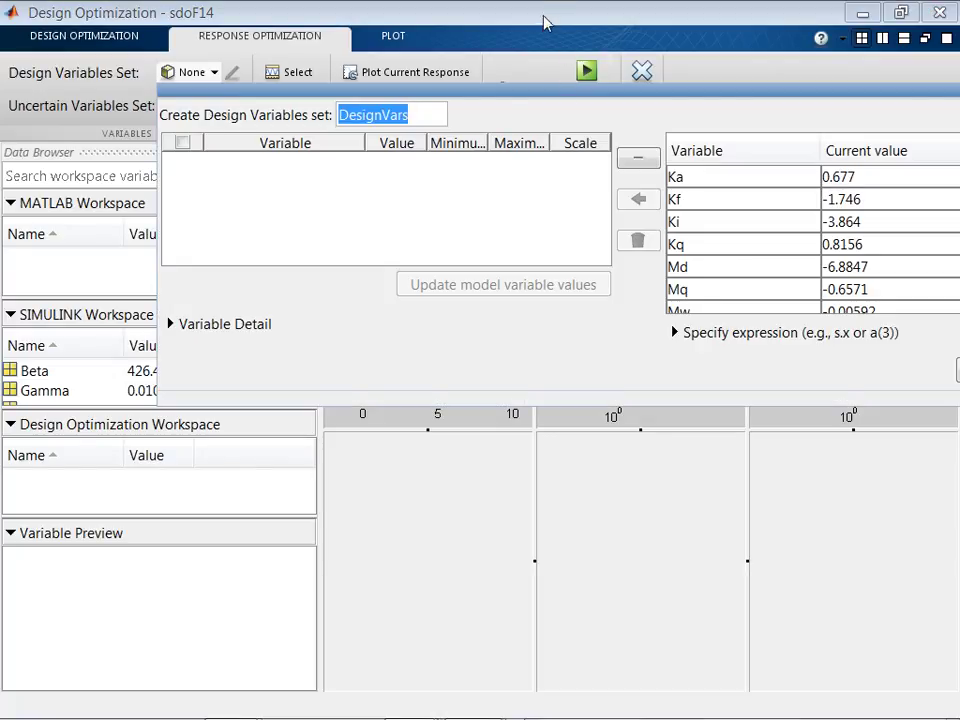
pyautogui.moveTo(542, 95); pyautogui.dragTo(412, 113)
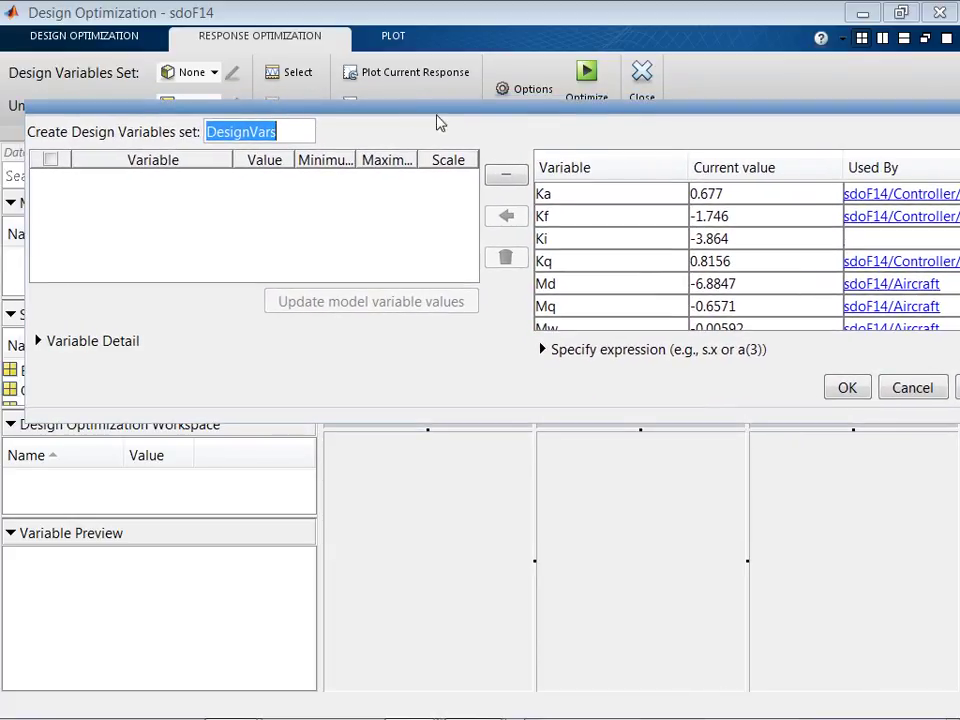
pyautogui.click(572, 194)
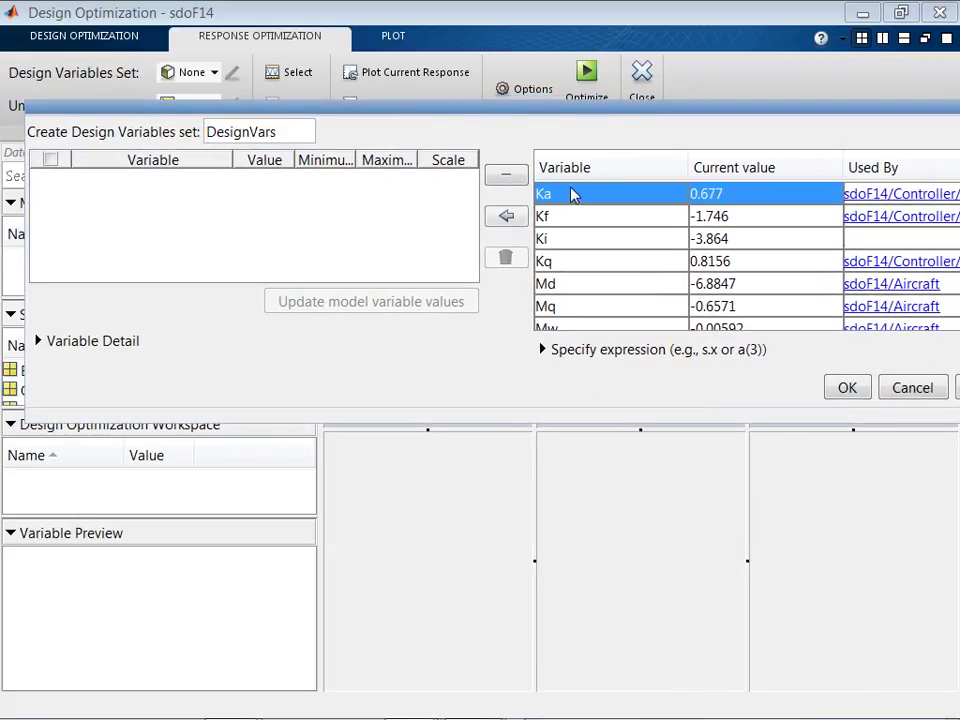
pyautogui.keyDown('shift'); pyautogui.click(565, 264); pyautogui.keyUp('shift')
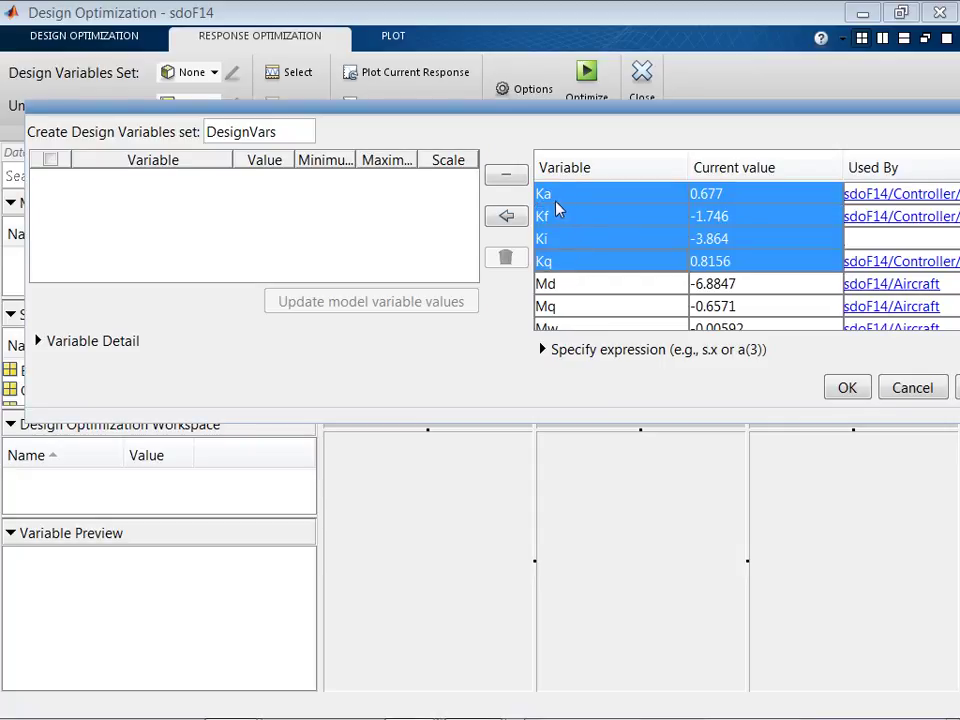
pyautogui.click(508, 220)
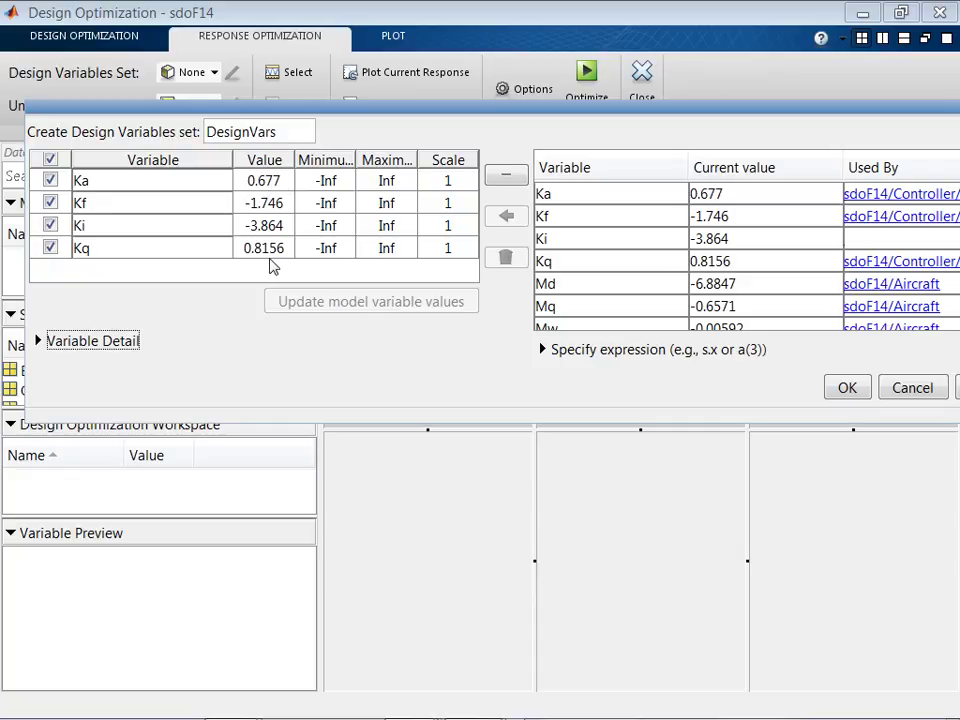
# Step: Set the minimum of Ka to 0 and the maximum of Kf to 0 in the DesignVars set
pyautogui.doubleClick(336, 181)
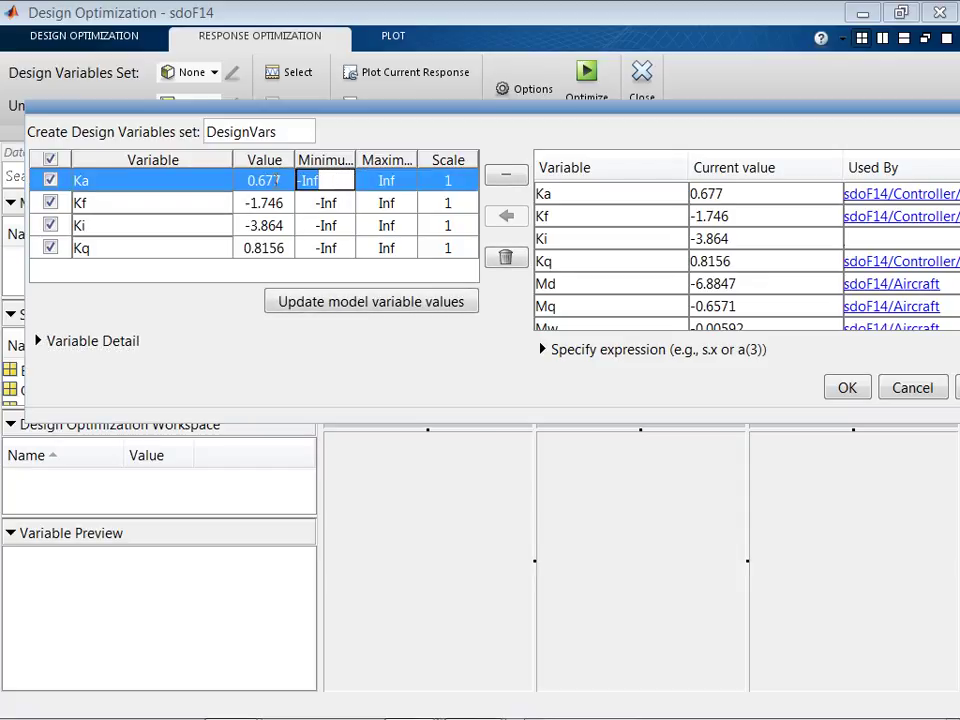
pyautogui.write('0')
pyautogui.doubleClick(378, 203)
pyautogui.moveTo(385, 203); pyautogui.dragTo(322, 202)
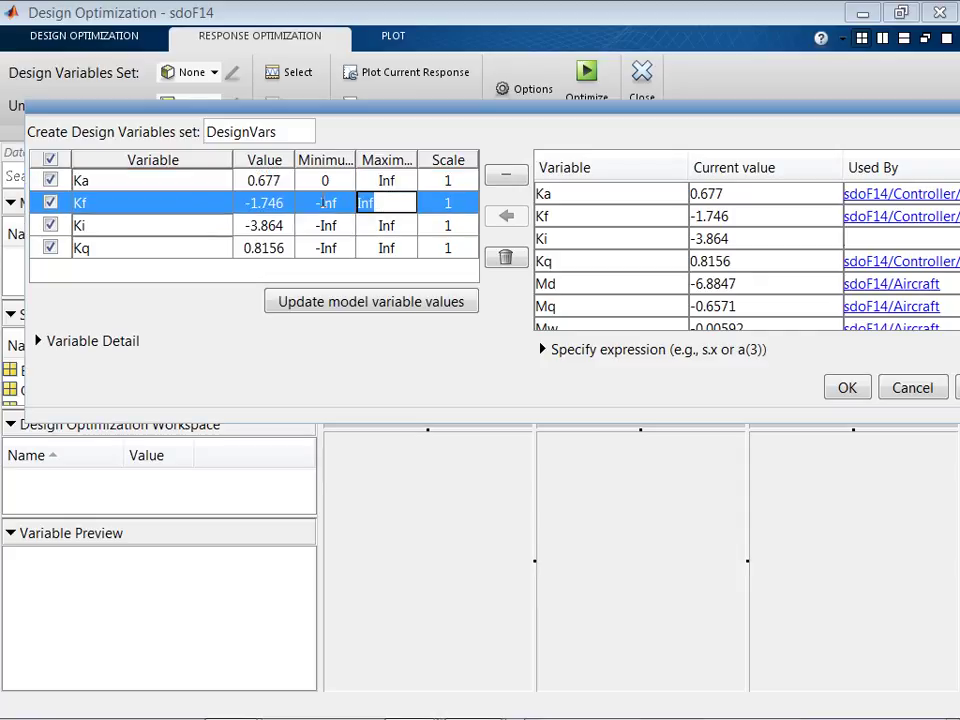
pyautogui.write('0')
# Step: Set the maximum of Ki to 0 and the minimum of Kq to 0, and accept the DesignVars set
pyautogui.doubleClick(376, 225)
pyautogui.doubleClick(374, 226)
pyautogui.write('0')
pyautogui.doubleClick(311, 247)
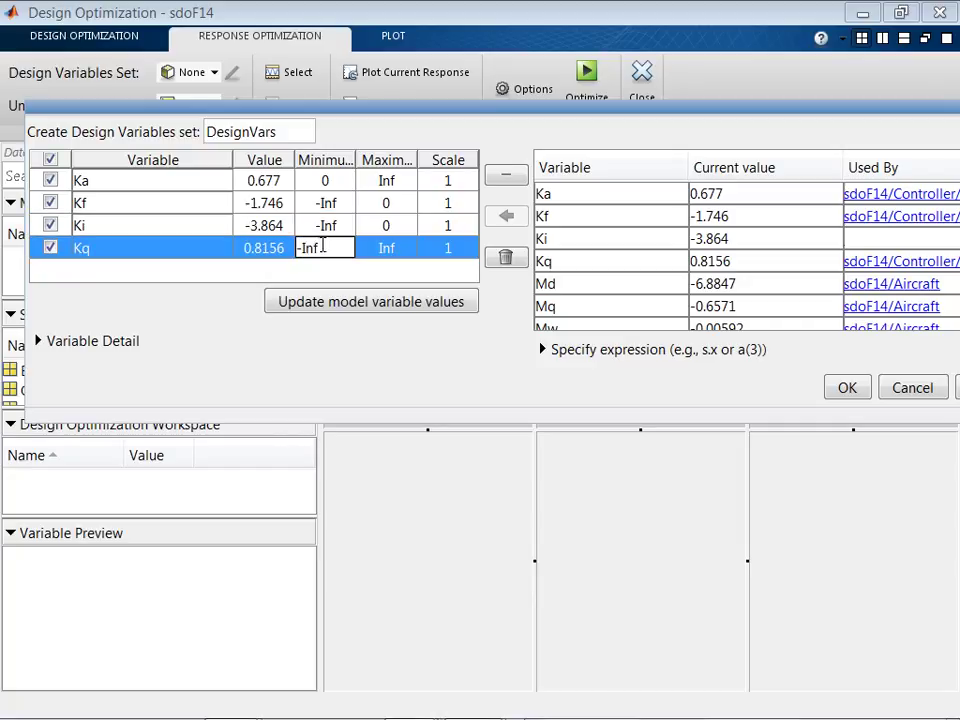
pyautogui.moveTo(315, 247); pyautogui.dragTo(253, 249)
pyautogui.write('0')
pyautogui.press('Return')
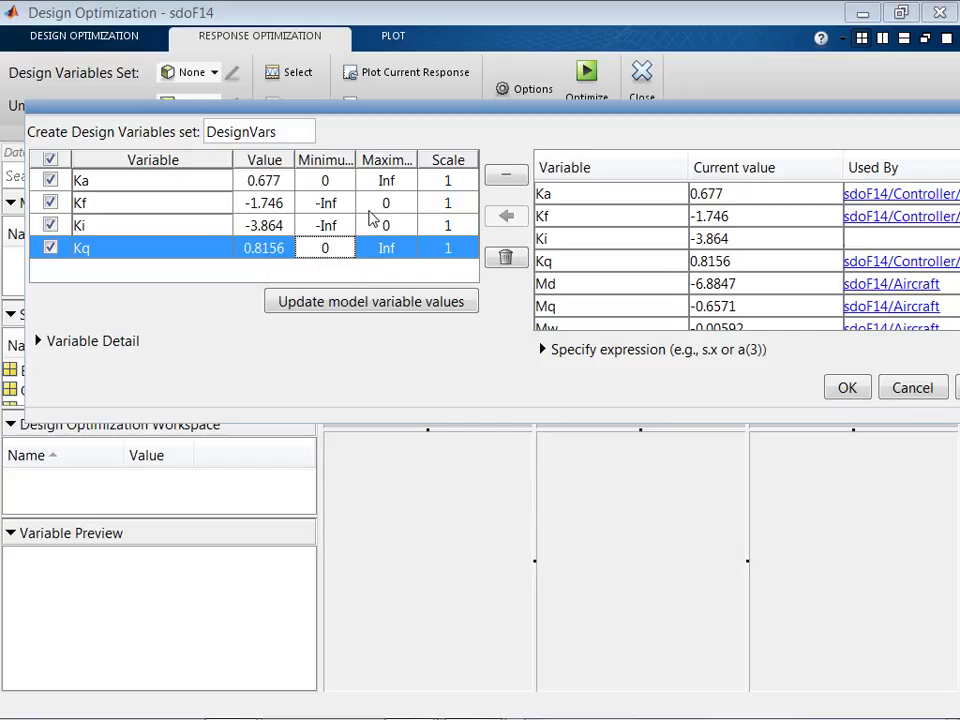
pyautogui.click(847, 388)
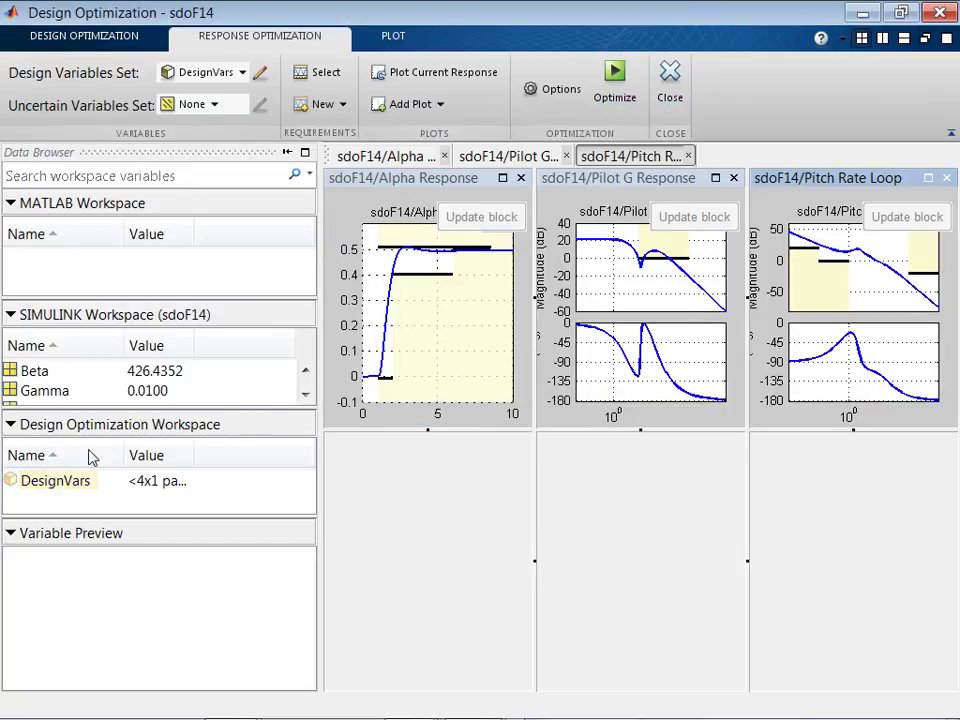
# Step: Preview the DesignVars set and enlarge the Simulink workspace list to look through the model's variables
pyautogui.click(60, 492)
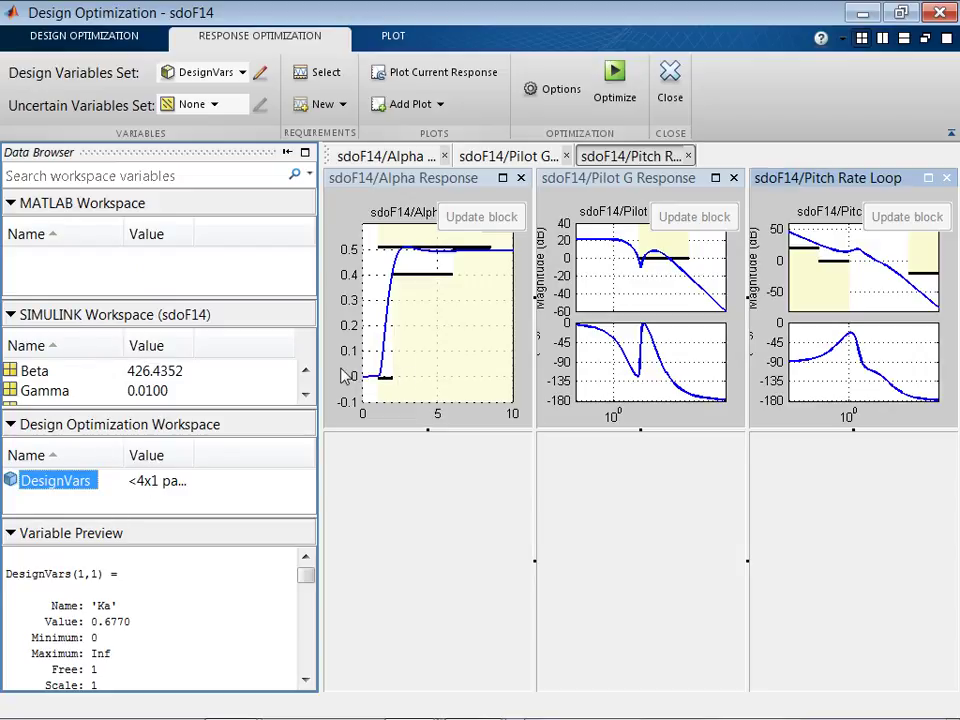
pyautogui.moveTo(200, 408); pyautogui.dragTo(205, 478)
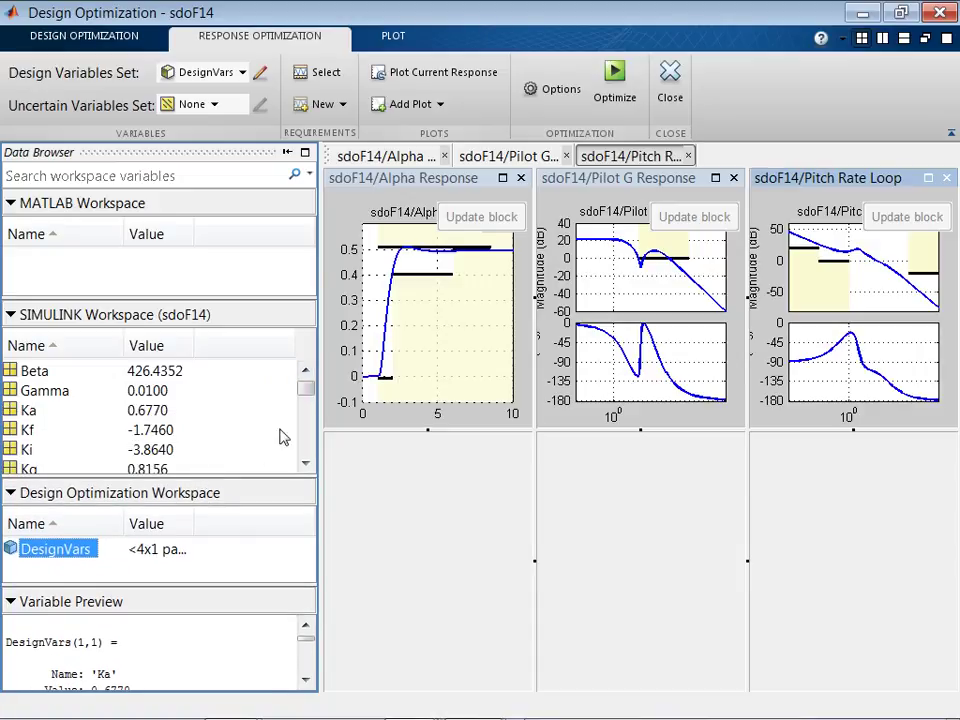
pyautogui.moveTo(306, 392); pyautogui.dragTo(311, 412)
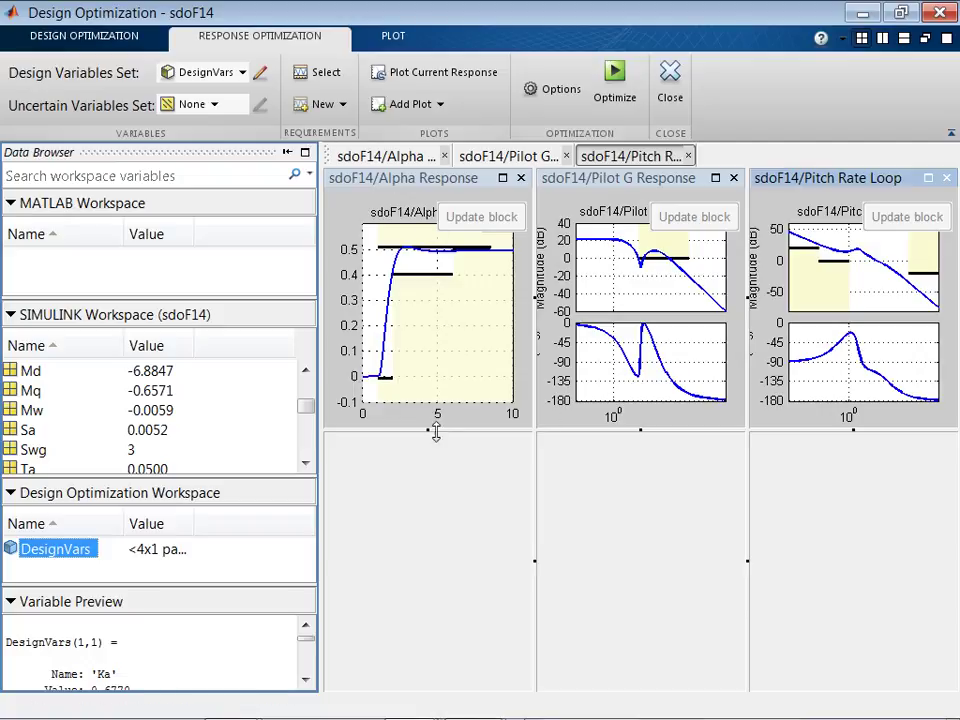
# Step: Check that all three design requirements are selected for optimization, and review the types of new requirement and signal available
pyautogui.click(323, 78)
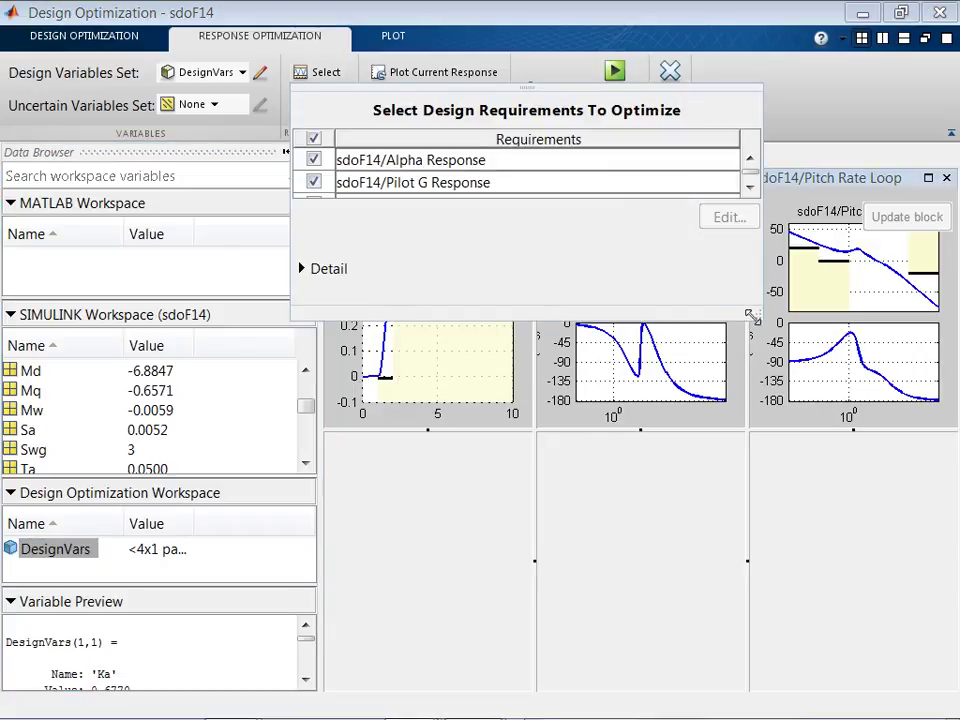
pyautogui.moveTo(755, 316); pyautogui.dragTo(866, 463)
pyautogui.click(314, 181)
pyautogui.click(314, 181)
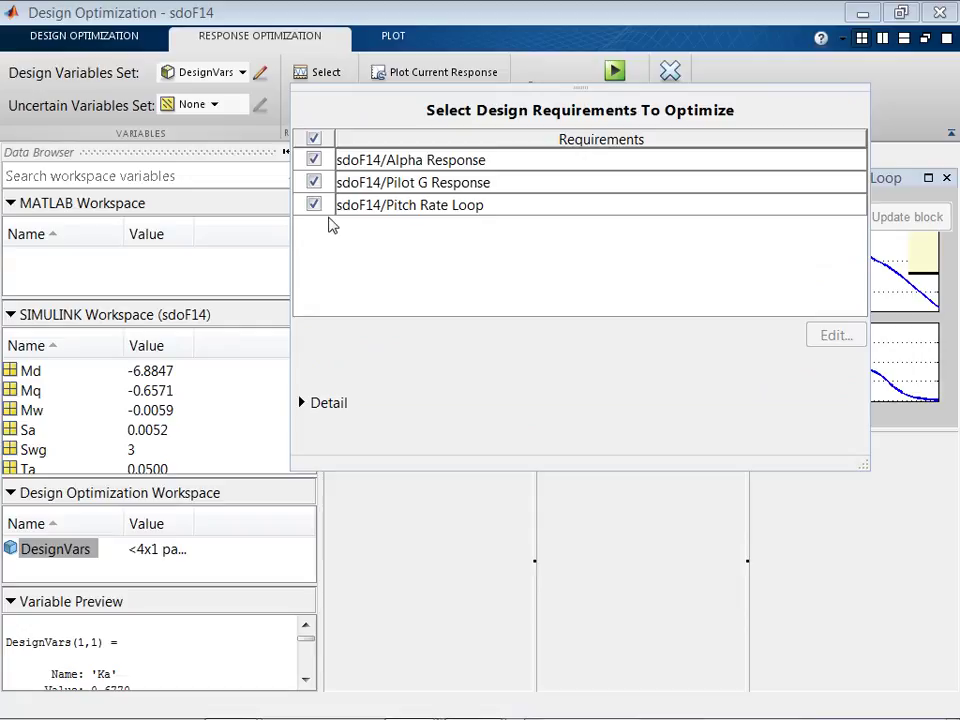
pyautogui.moveTo(608, 88); pyautogui.dragTo(500, 130)
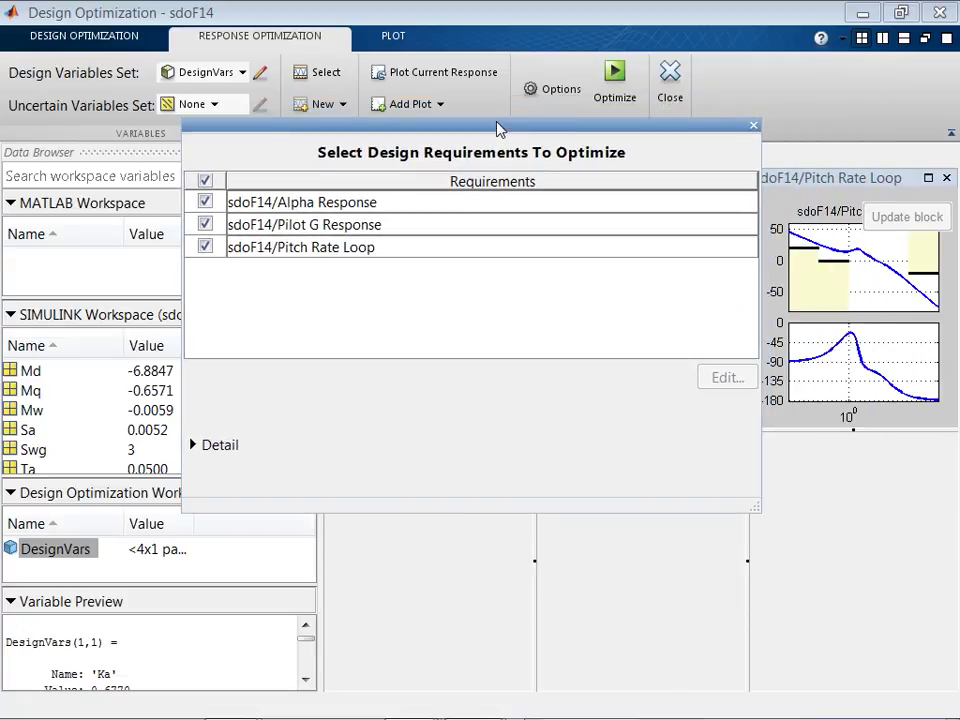
pyautogui.click(755, 124)
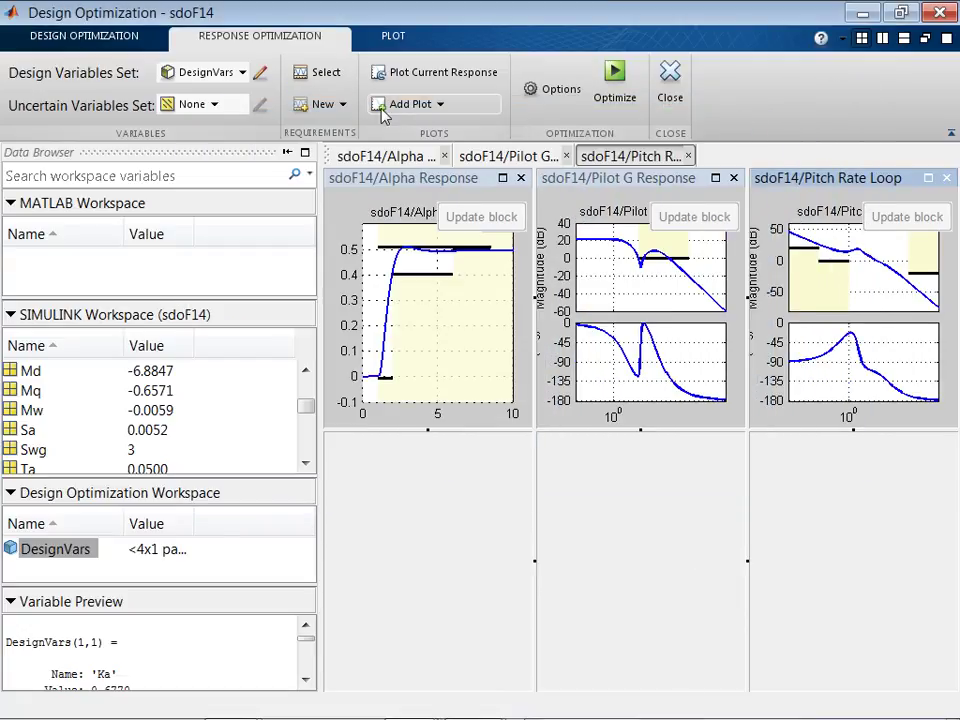
pyautogui.click(342, 105)
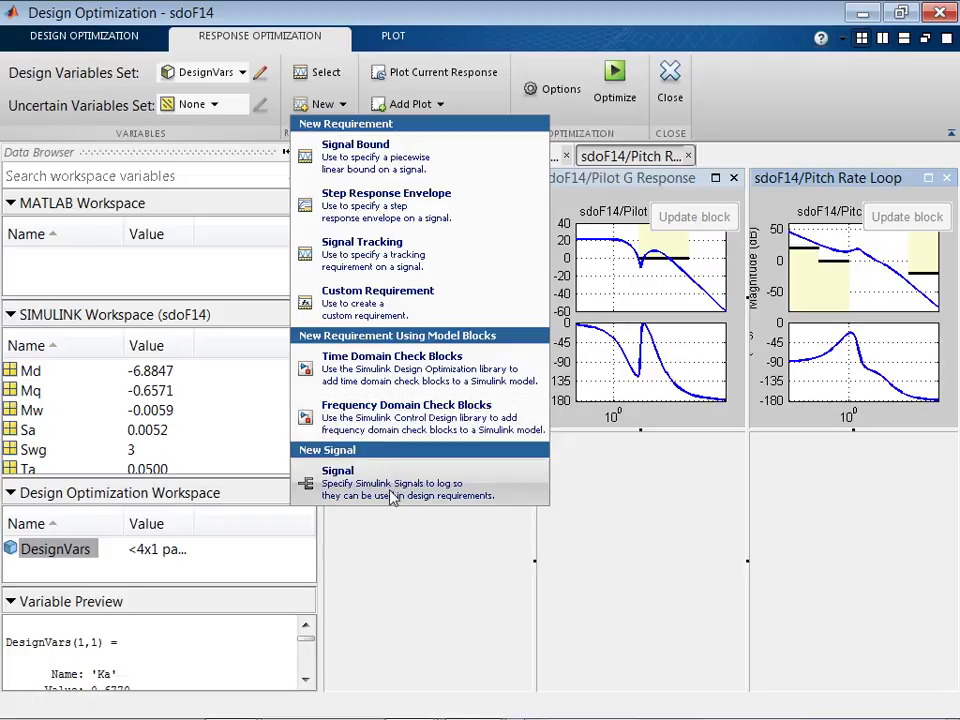
# Step: Add an iteration plot of the DesignVars variables and widen it across two cells of the plot grid
pyautogui.click(440, 105)
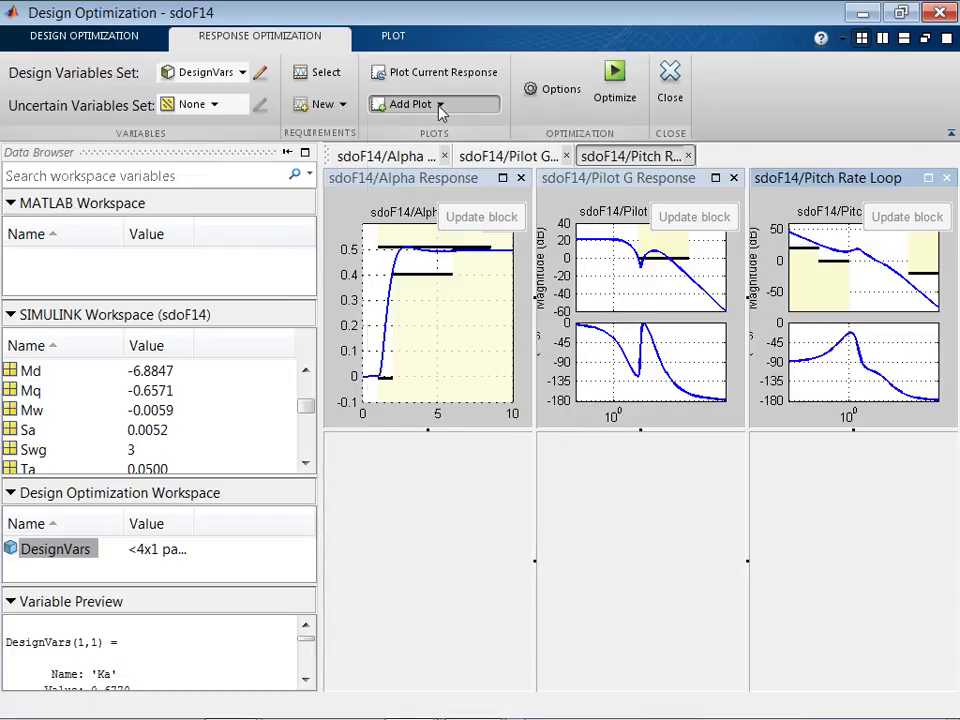
pyautogui.click(440, 105)
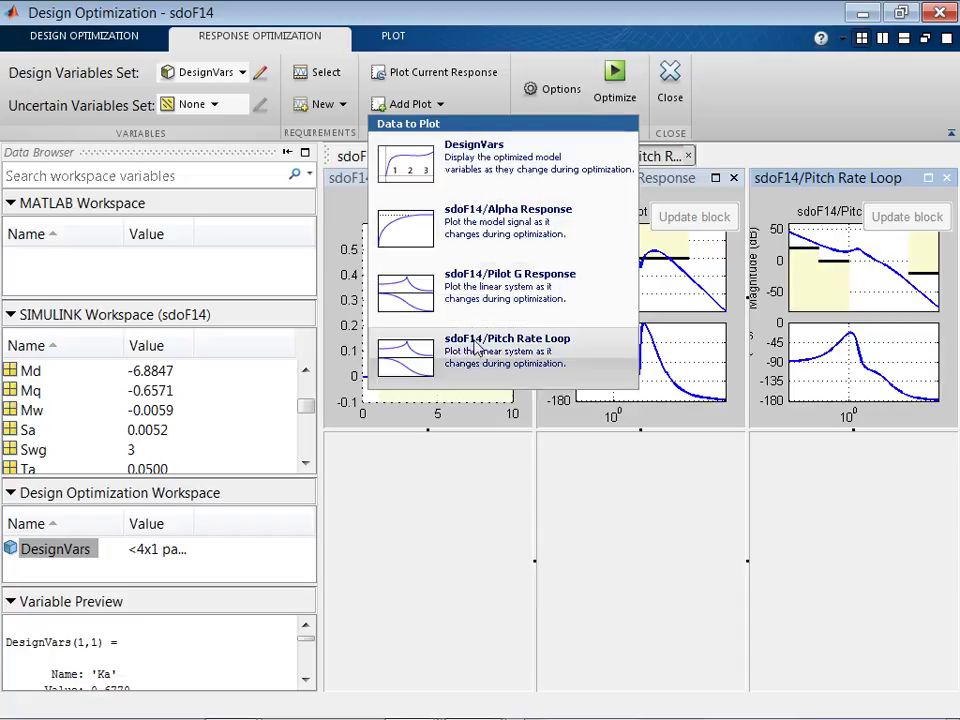
pyautogui.click(476, 168)
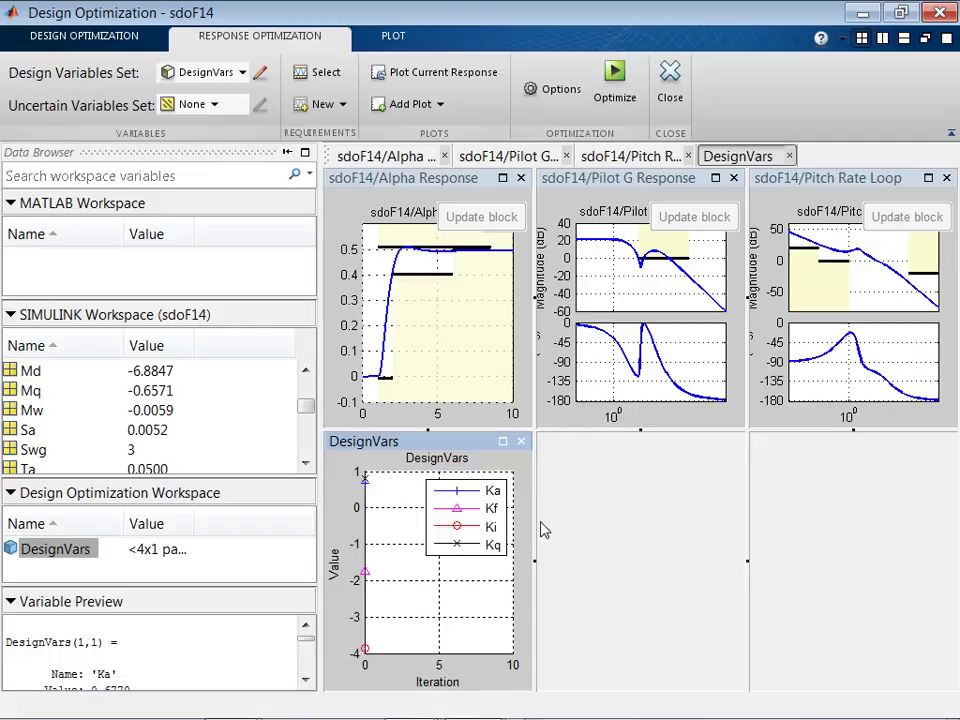
pyautogui.moveTo(536, 563); pyautogui.dragTo(538, 572)
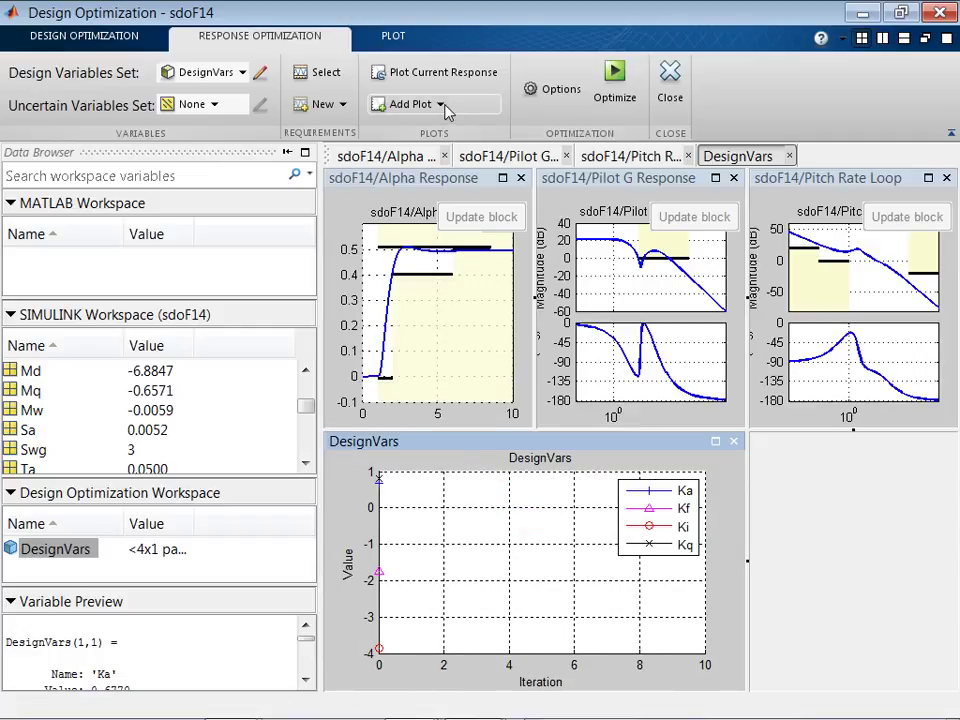
# Step: Review the general, optimization method and parallel options of the response optimization, and close them without changes
pyautogui.click(546, 92)
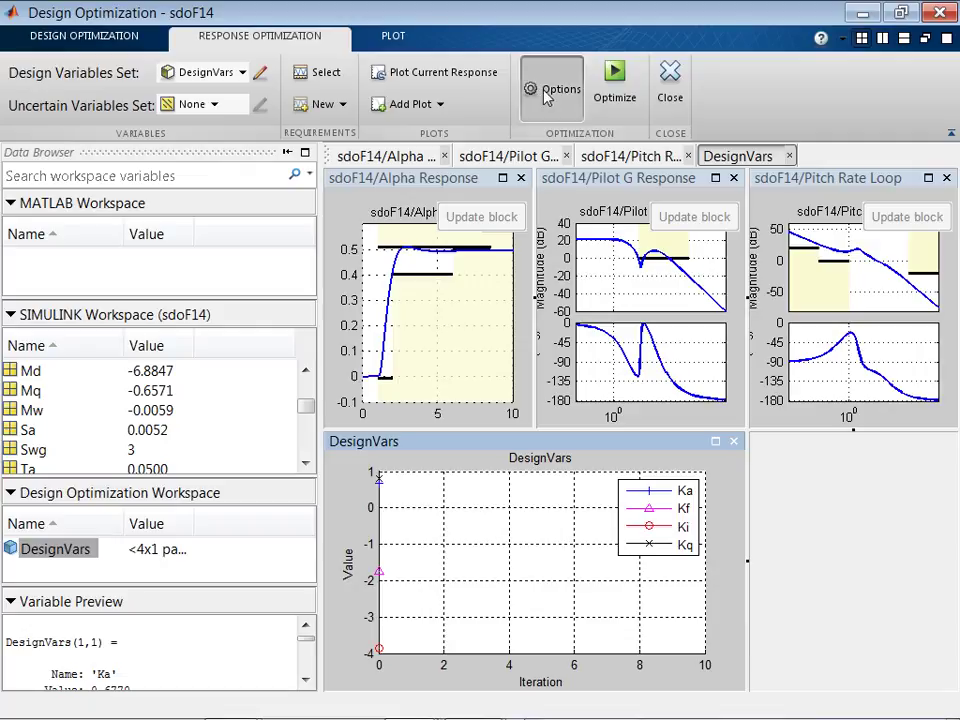
pyautogui.moveTo(606, 137); pyautogui.dragTo(223, 140)
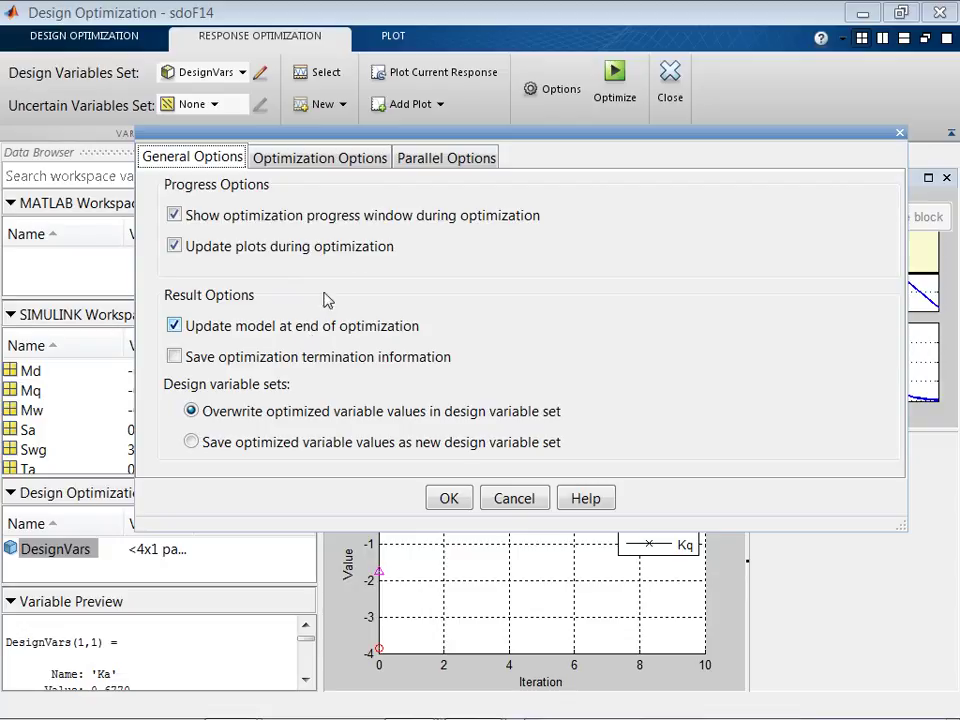
pyautogui.click(342, 160)
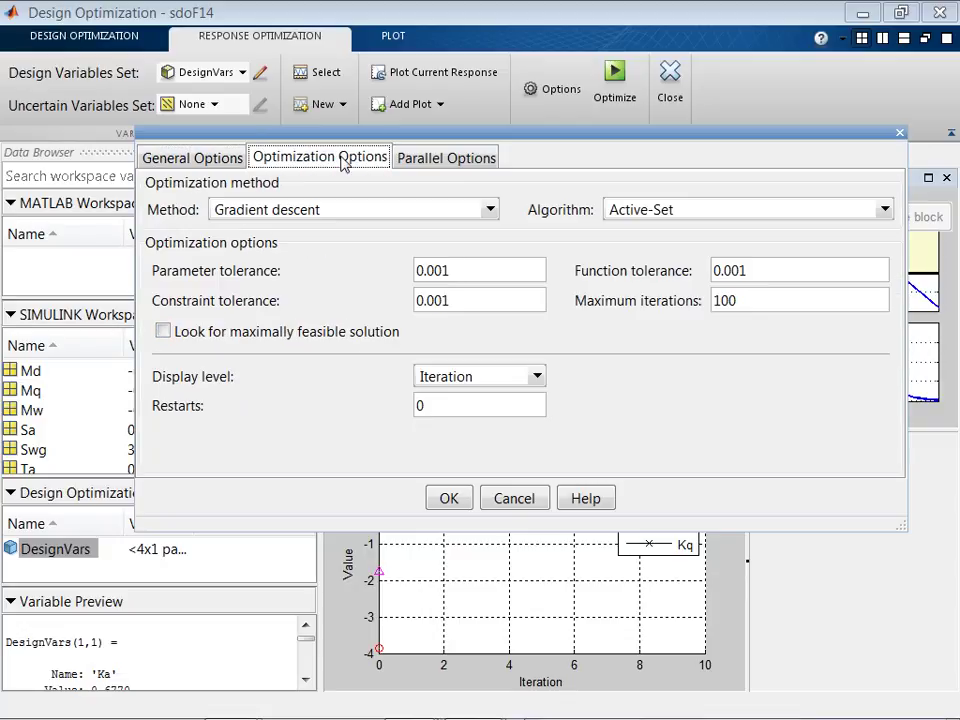
pyautogui.click(490, 212)
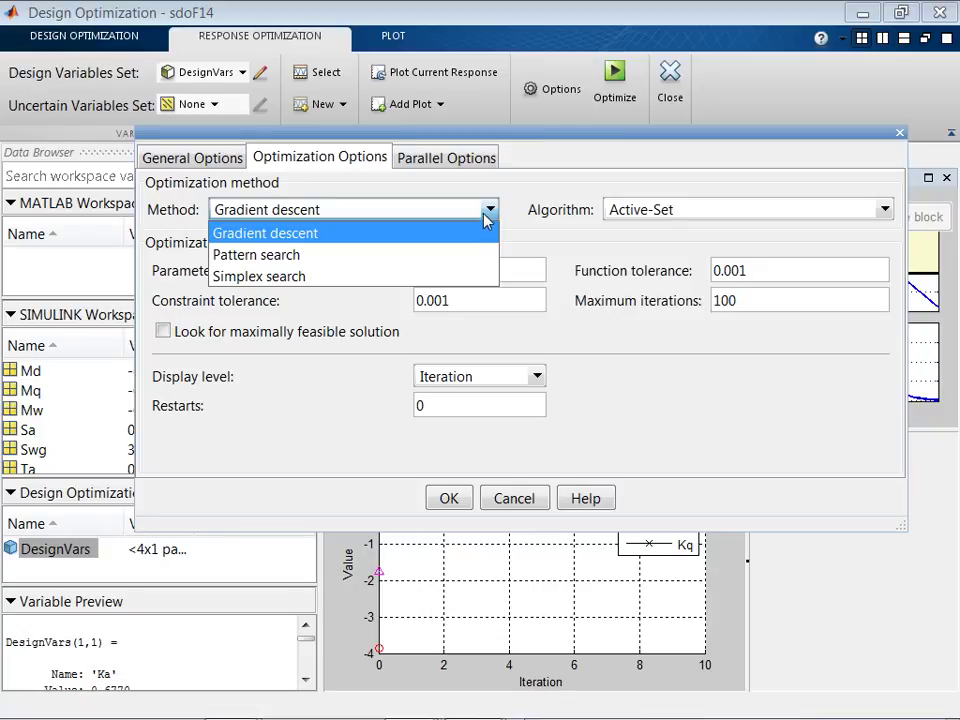
pyautogui.click(460, 158)
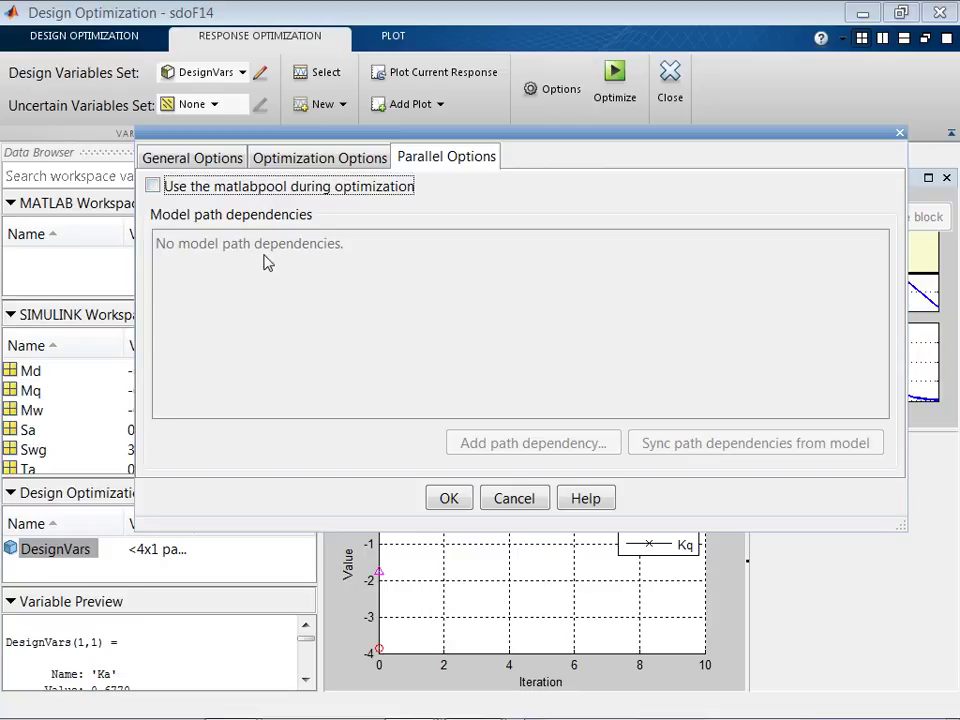
pyautogui.click(899, 134)
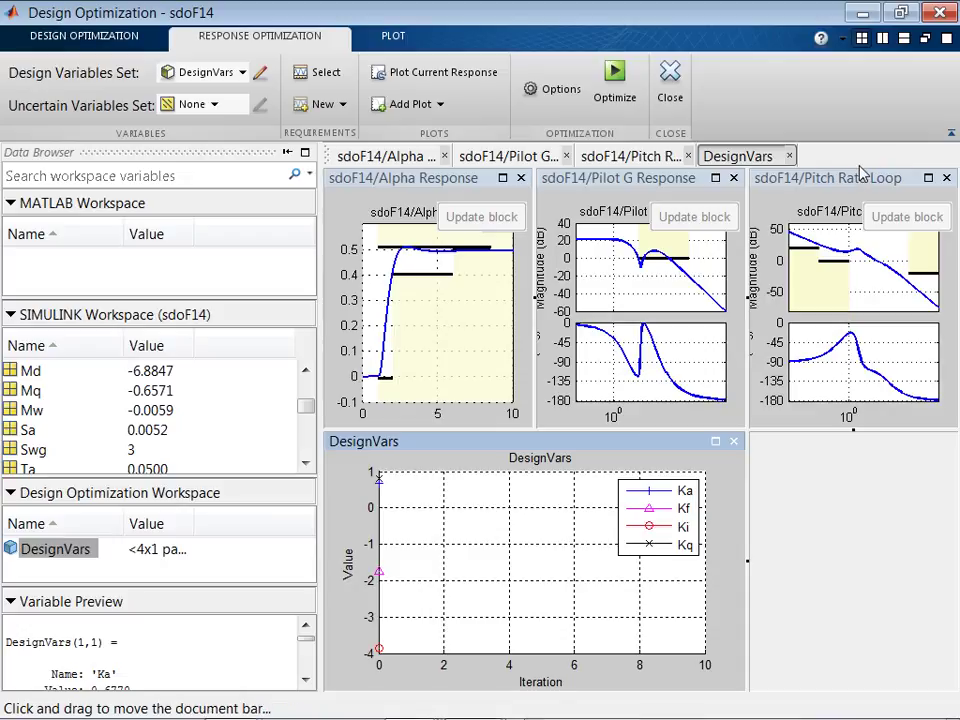
# Step: Run the optimization of the DesignVars set and move the progress window away from the plots
pyautogui.click(615, 76)
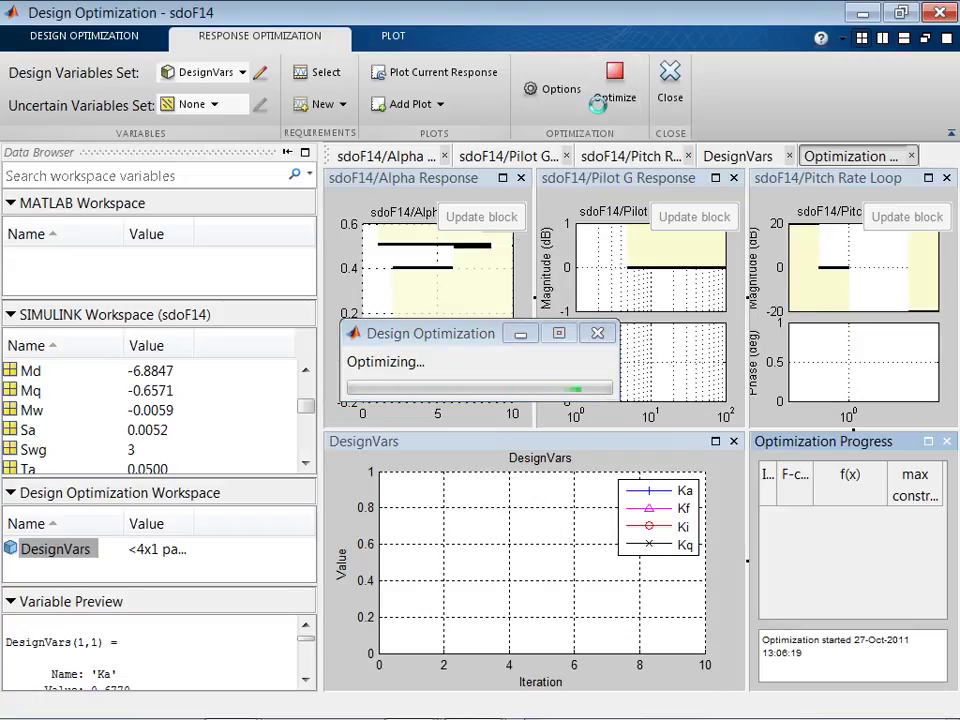
pyautogui.moveTo(476, 341); pyautogui.dragTo(168, 211)
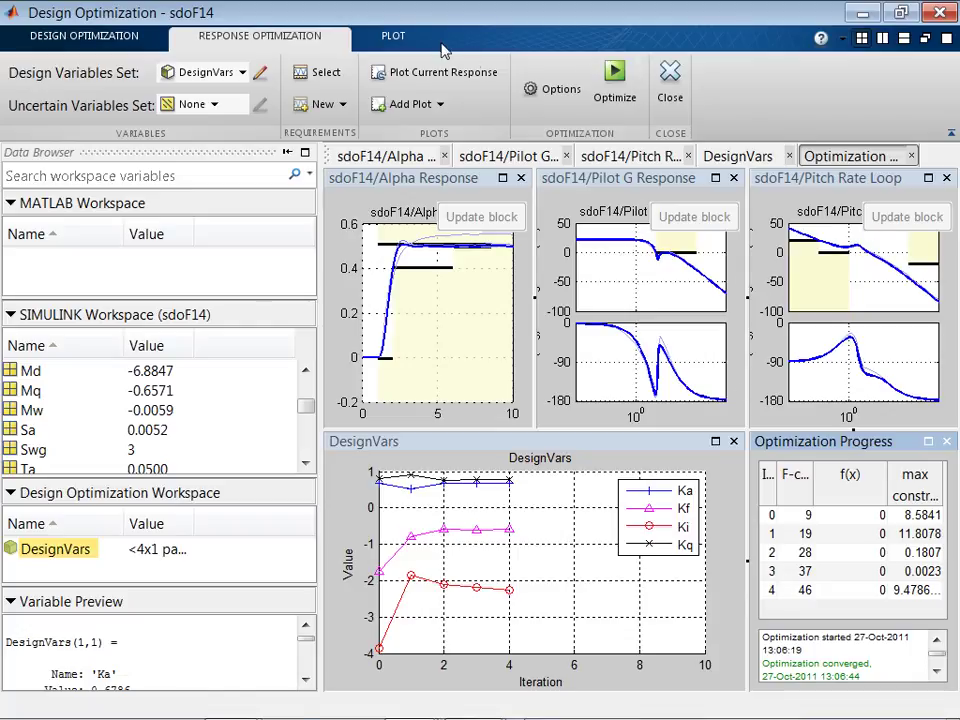
# Step: Zoom in on the magnitude curve of the Pilot G Response plot to examine it against its bound, and restore the full view
pyautogui.click(397, 40)
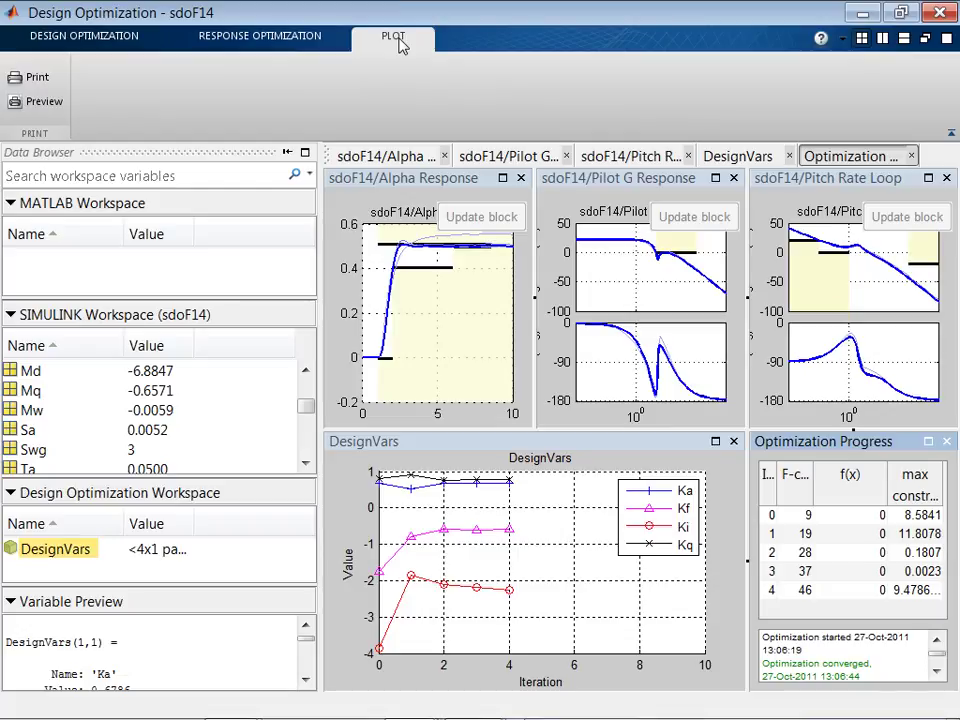
pyautogui.click(617, 181)
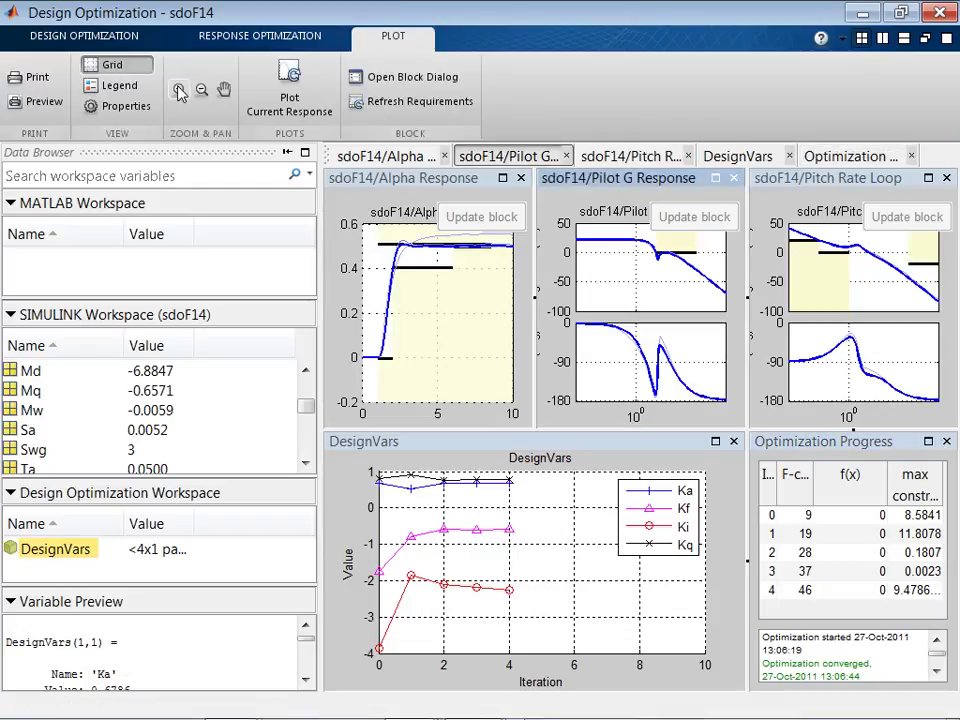
pyautogui.click(180, 92)
pyautogui.moveTo(634, 270); pyautogui.dragTo(694, 238)
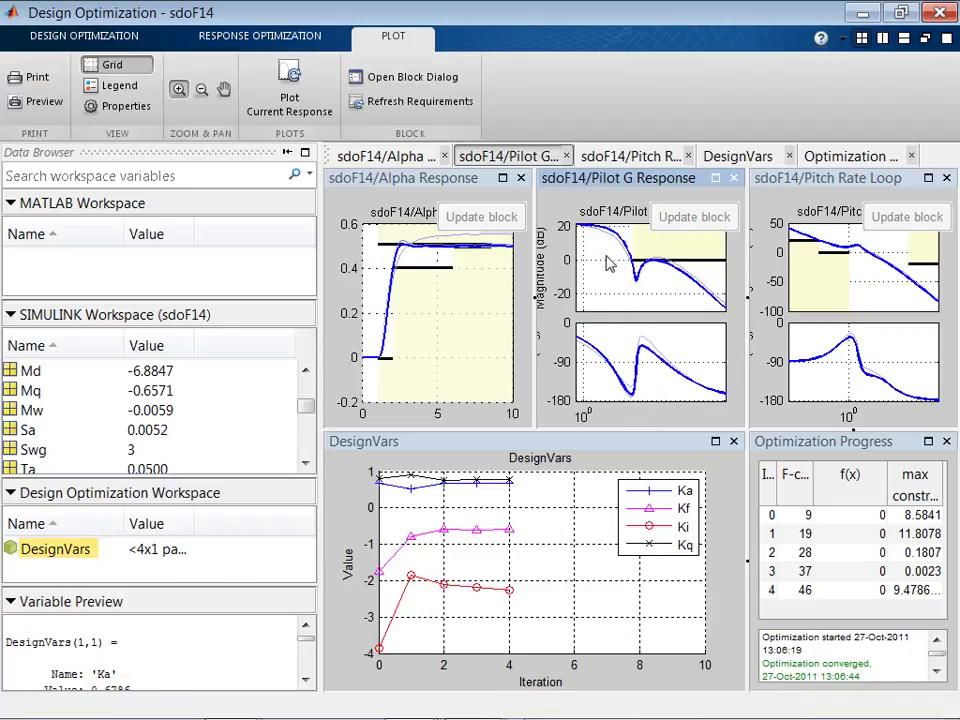
pyautogui.moveTo(608, 245); pyautogui.dragTo(700, 290)
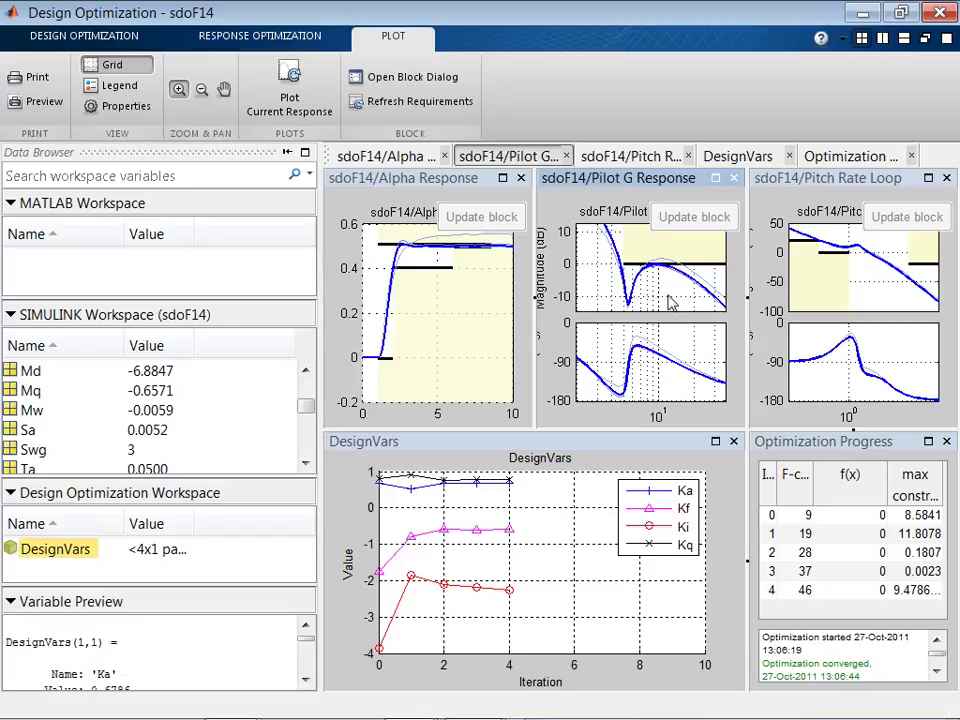
pyautogui.doubleClick(671, 302)
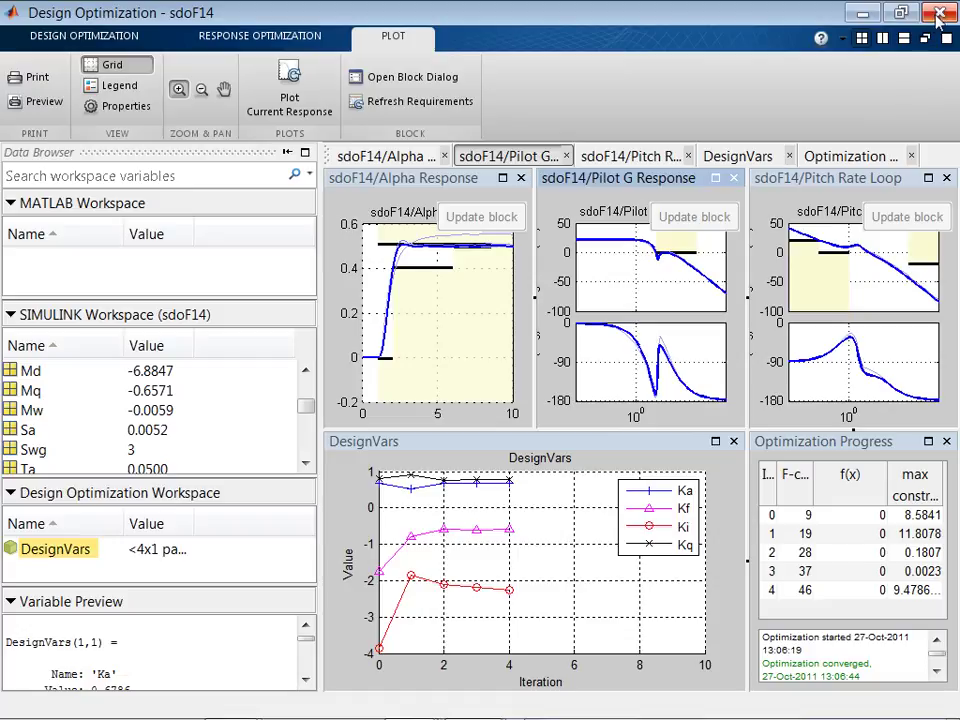
# Step: Close the sdoF14 design optimization session without saving it, and close the F-14 model
pyautogui.click(940, 13)
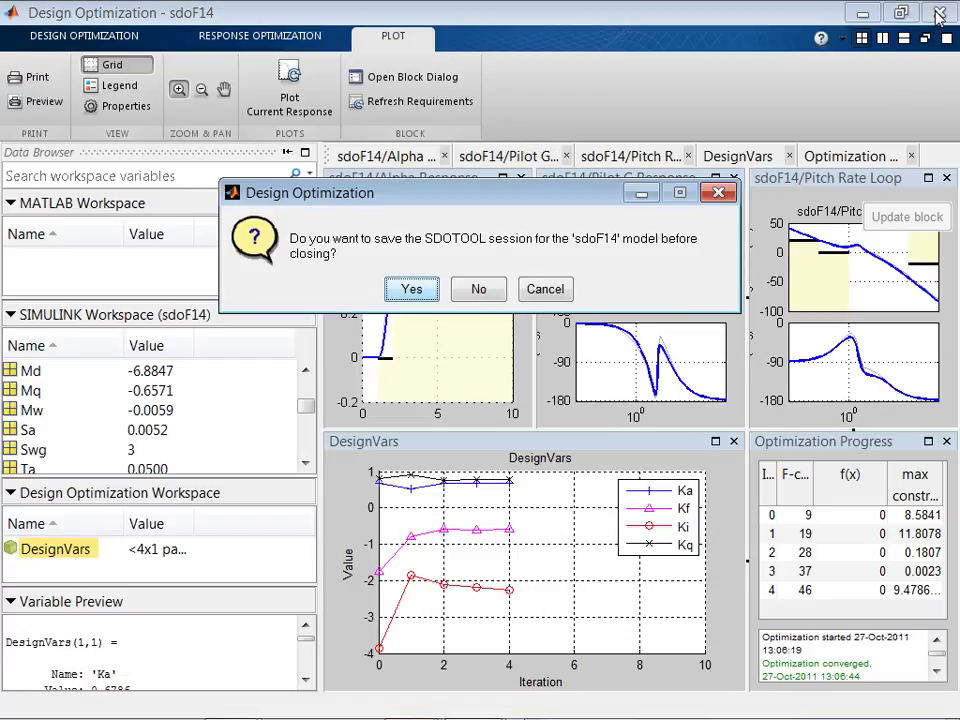
pyautogui.click(481, 287)
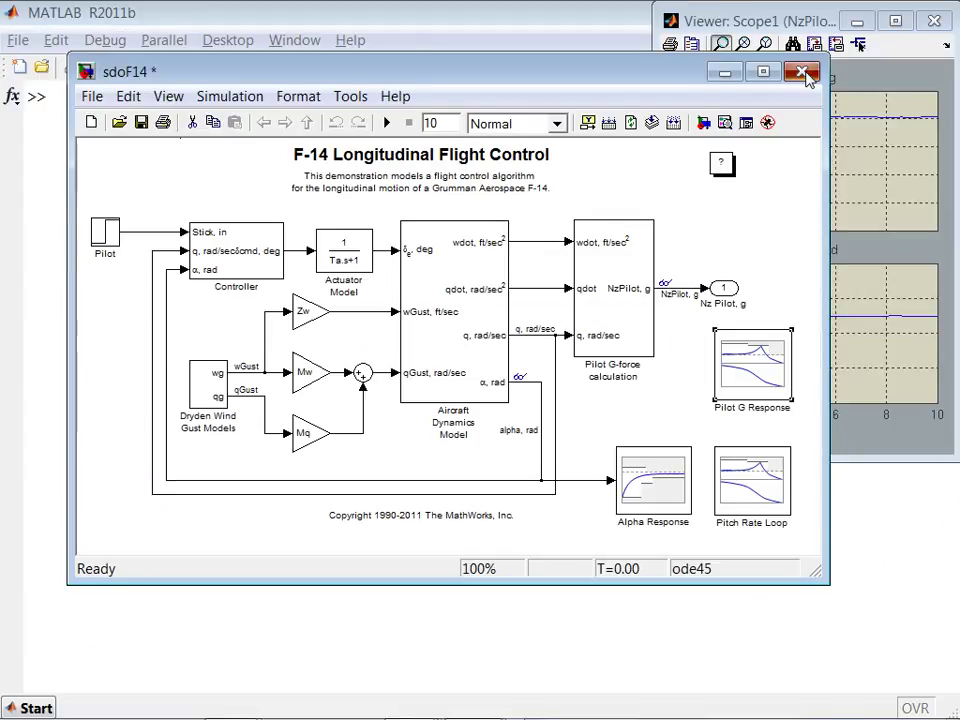
pyautogui.click(801, 71)
pyautogui.click(481, 391)
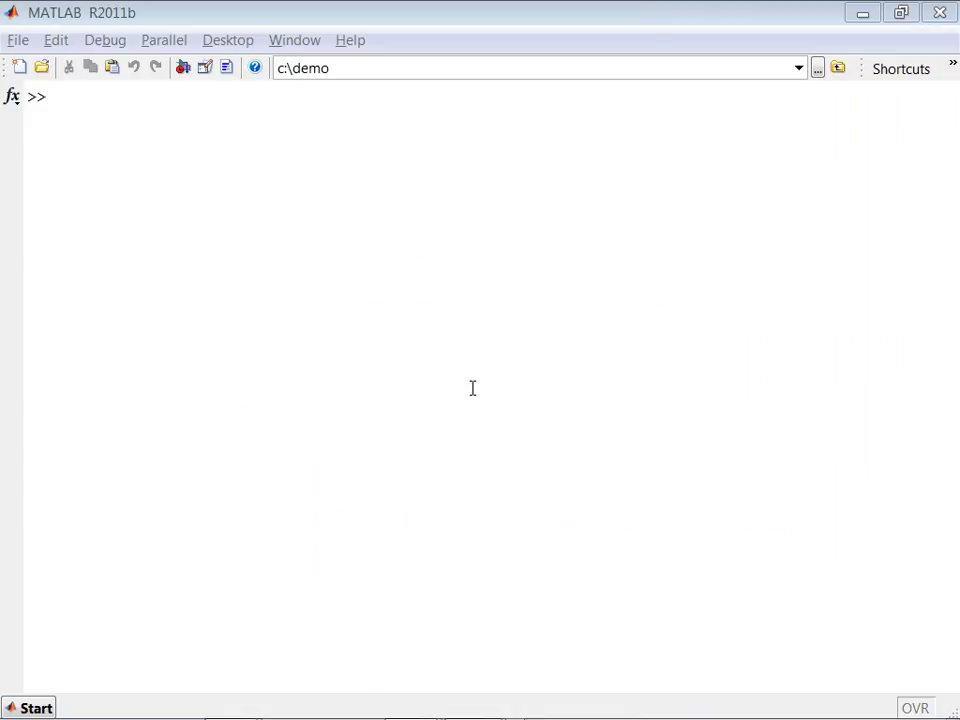
pyautogui.hotkey('alt', 'Tab')
pyautogui.click(476, 390)
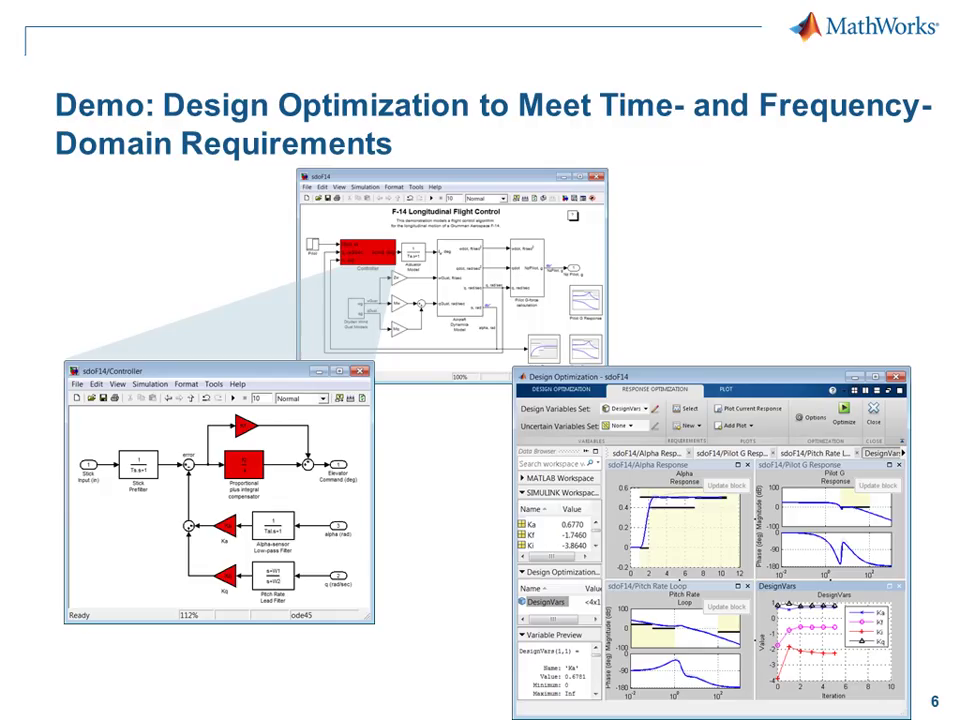
pyautogui.press('Right')
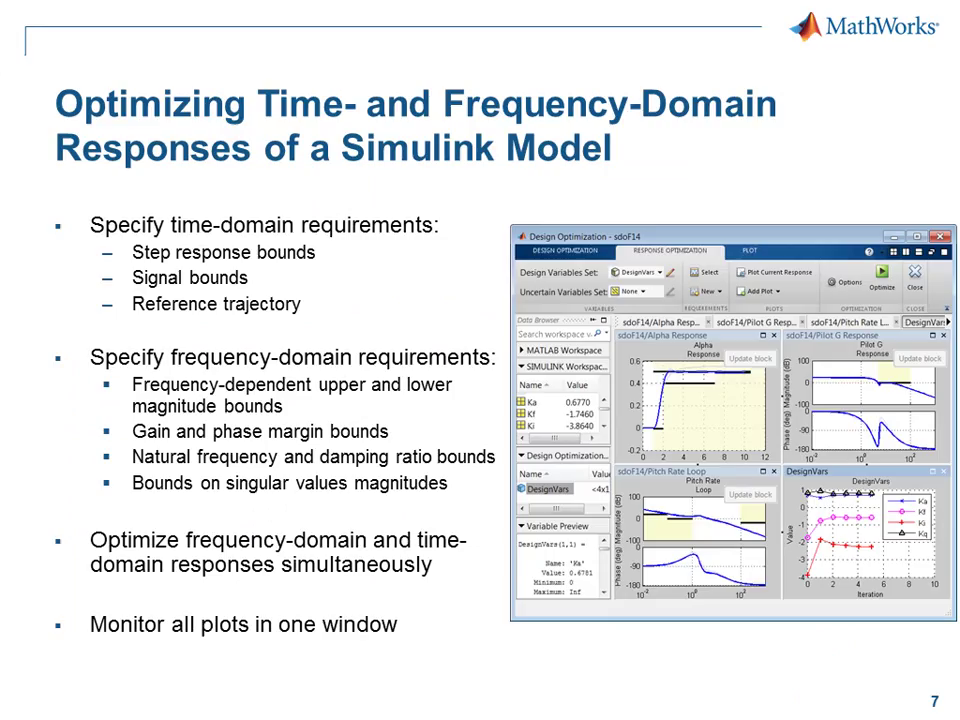
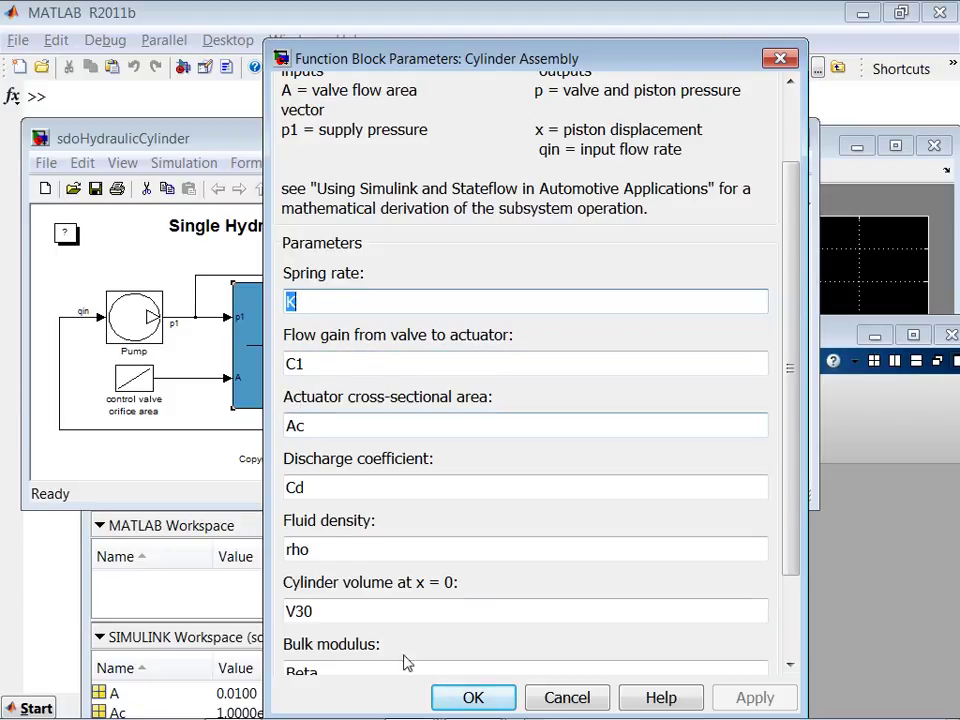
# Step: Accept the Cylinder Assembly block parameters and bring the sdoHydraulicCylinder Design Optimization window to the front, maximized
pyautogui.click(473, 697)
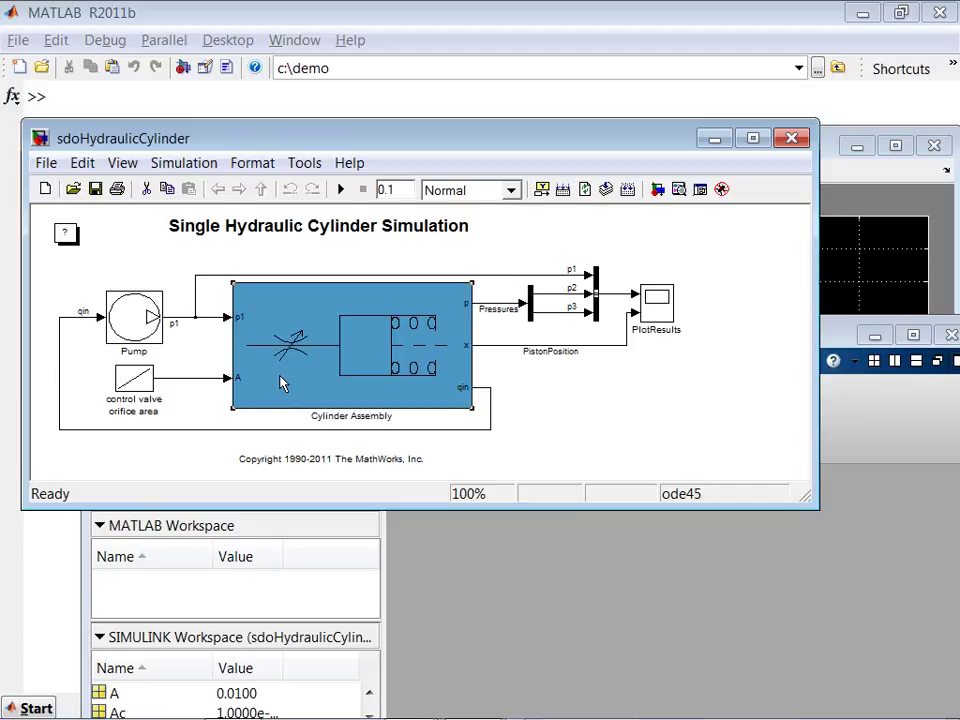
pyautogui.click(845, 343)
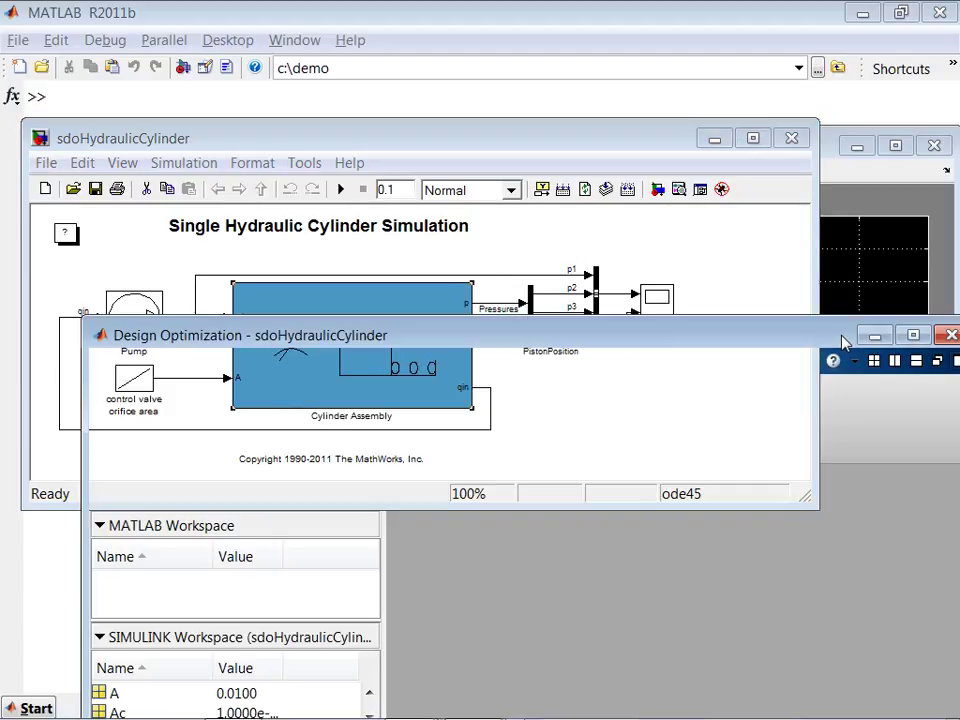
pyautogui.moveTo(843, 340)
pyautogui.mouseDown()
pyautogui.moveTo(810, 283)
pyautogui.moveTo(776, 148)
pyautogui.moveTo(780, 115)
pyautogui.mouseUp()
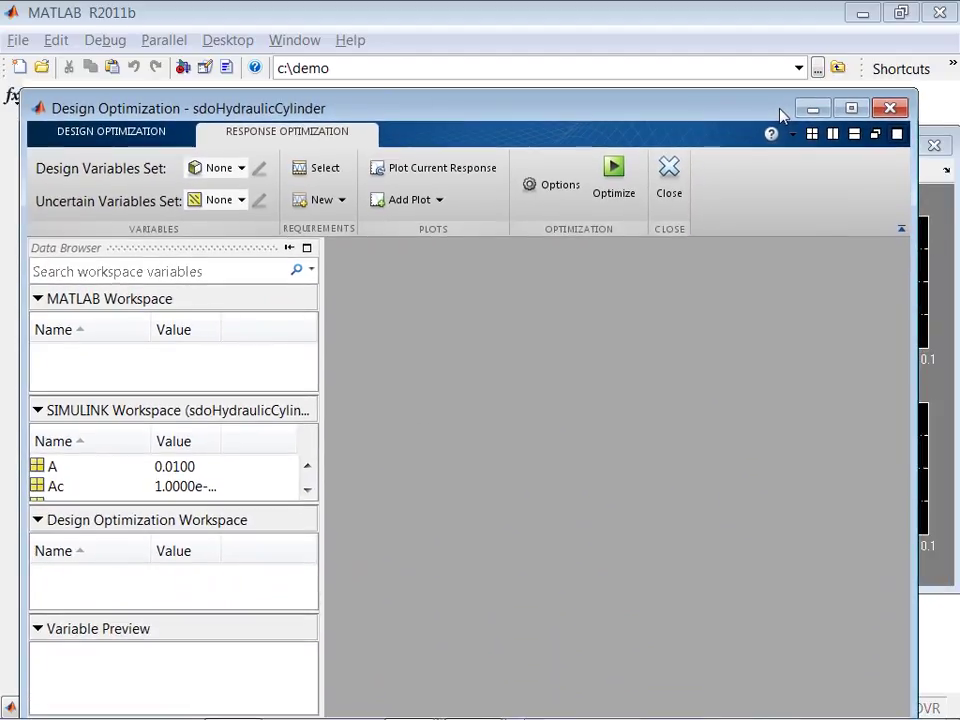
pyautogui.click(852, 109)
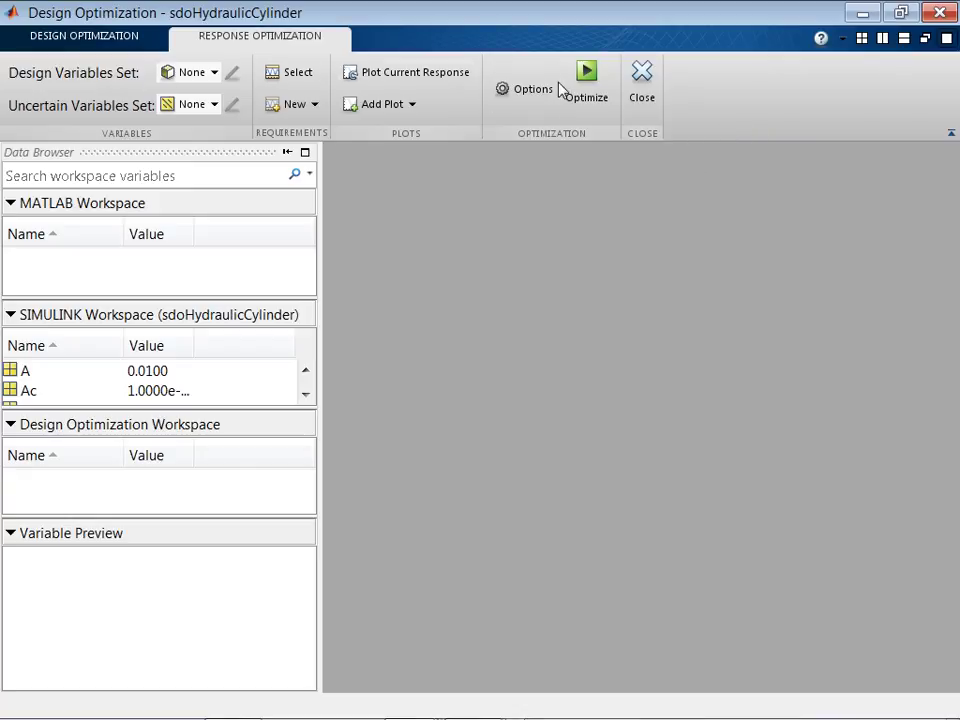
# Step: Create a new design variables set DesignVars and add the variables Ac and K to it
pyautogui.click(213, 78)
pyautogui.click(207, 112)
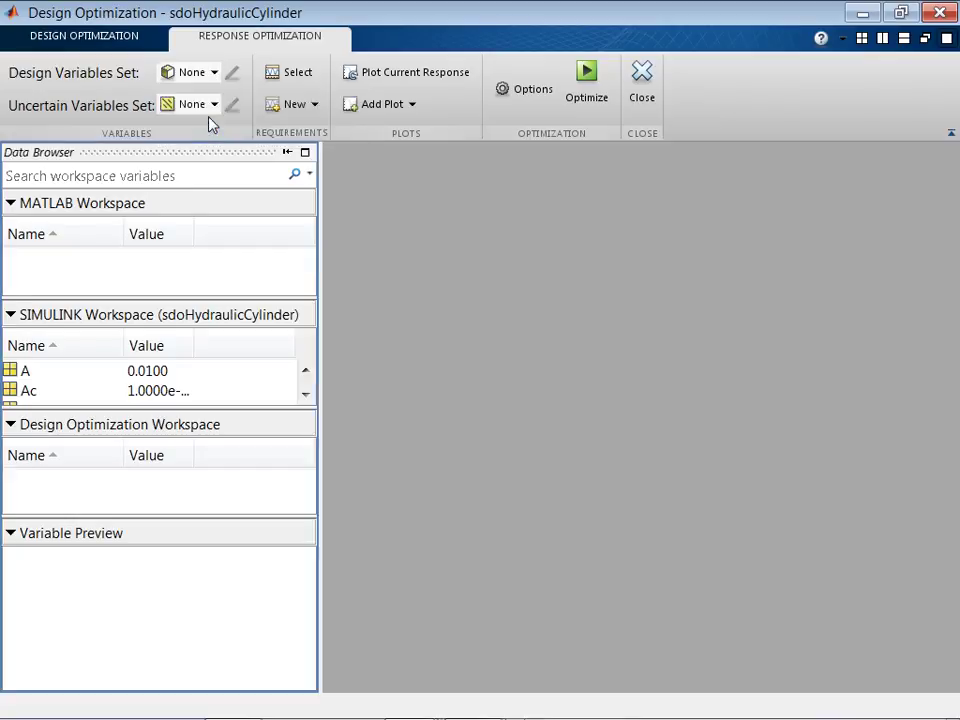
pyautogui.moveTo(471, 94); pyautogui.dragTo(359, 107)
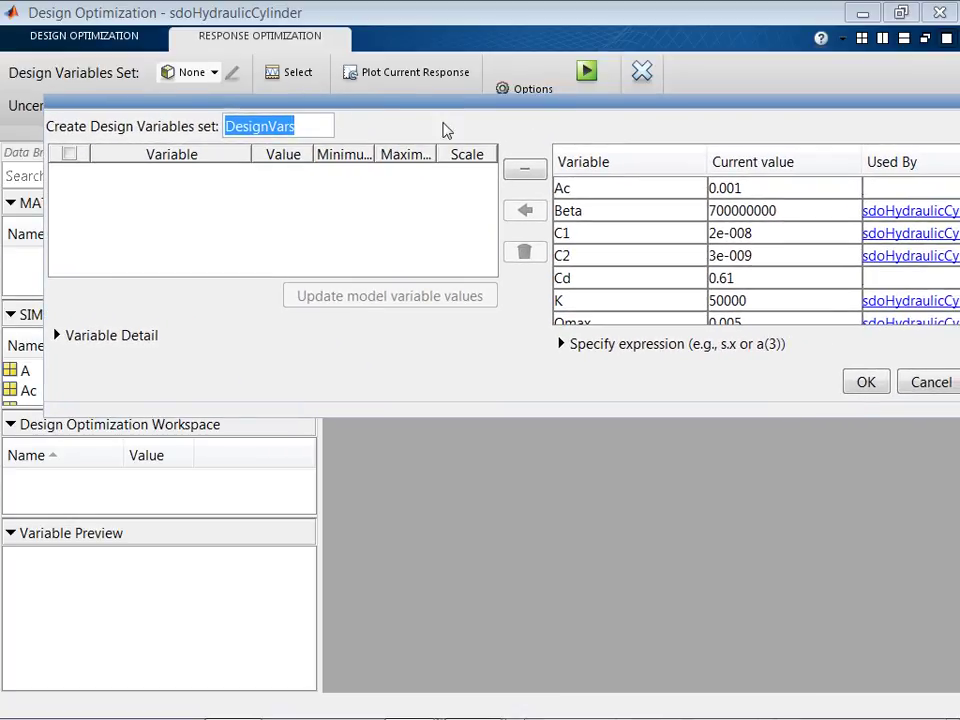
pyautogui.click(586, 190)
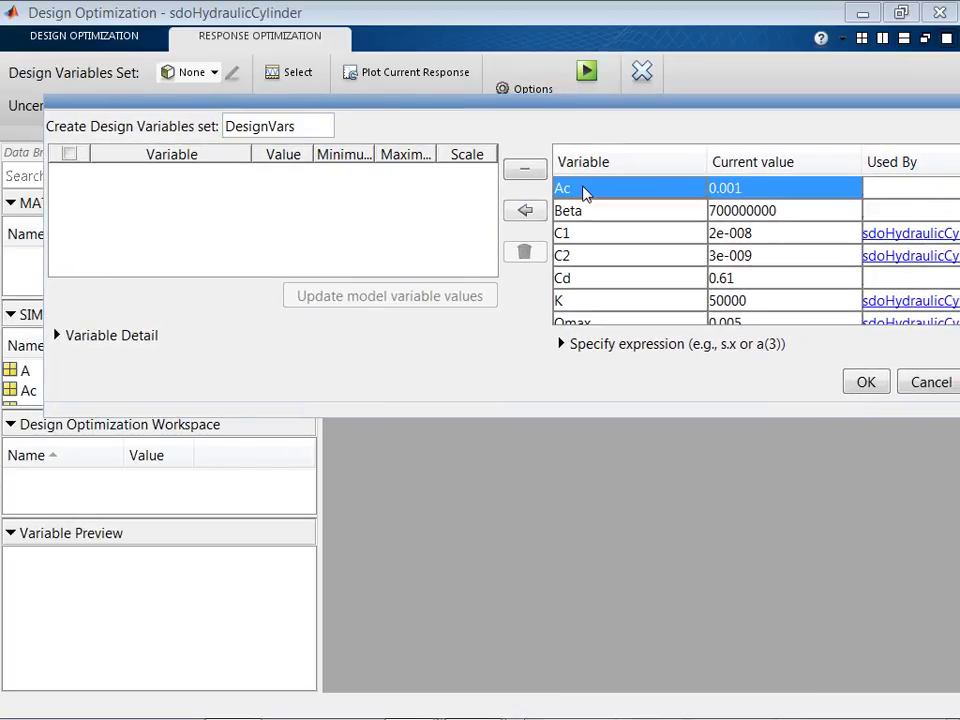
pyautogui.keyDown('ctrl'); pyautogui.click(594, 302); pyautogui.keyUp('ctrl')
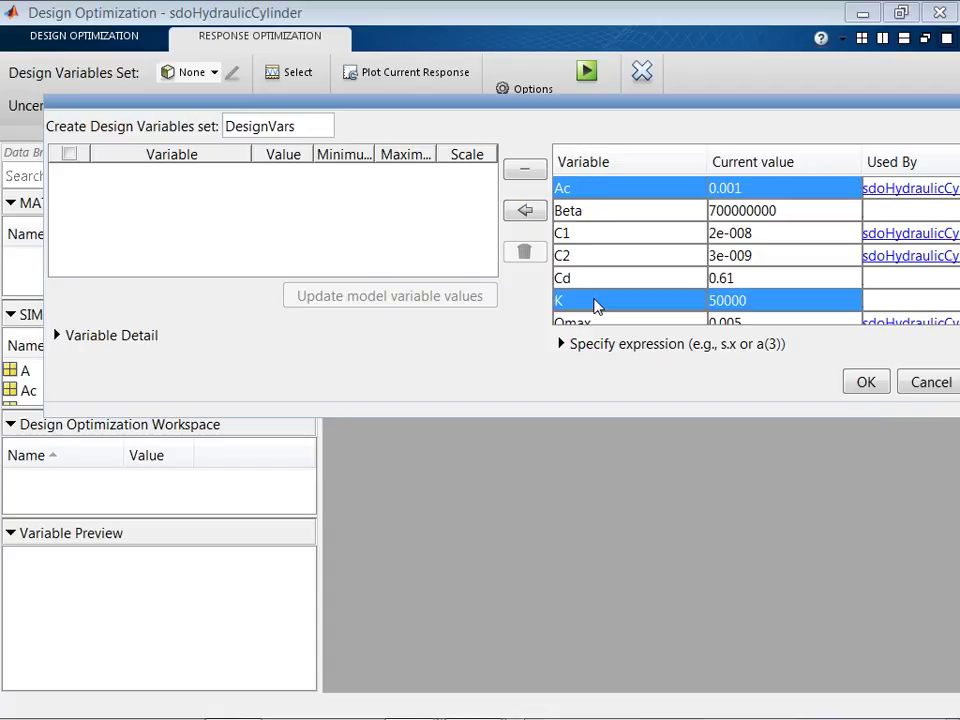
pyautogui.click(526, 212)
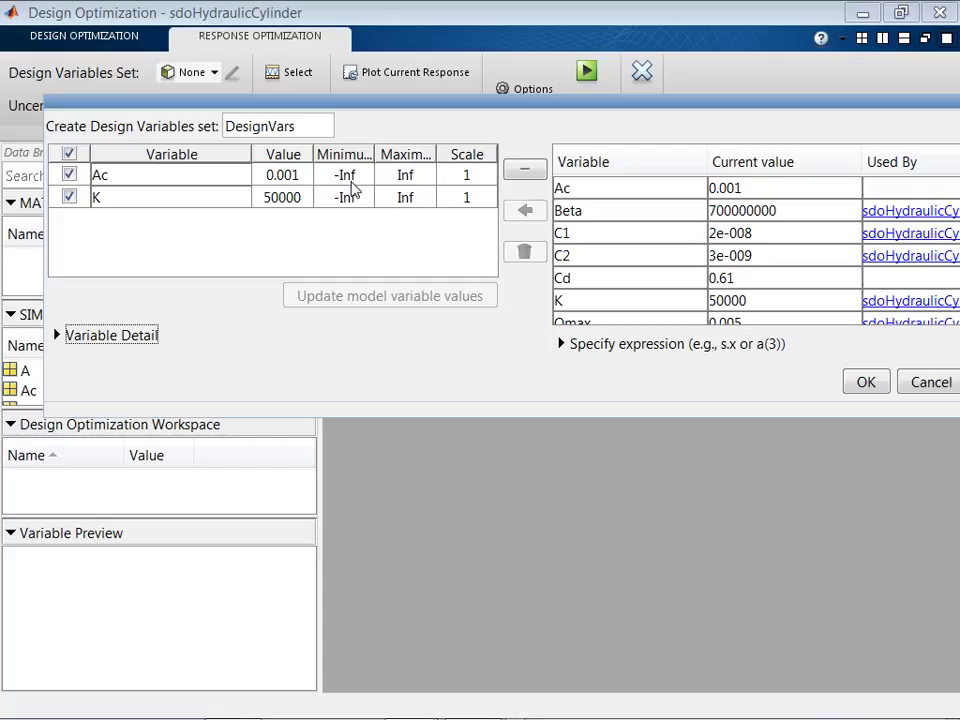
# Step: Set the minimum of Ac to 0.0003 and its maximum to 0.0013
pyautogui.doubleClick(358, 175)
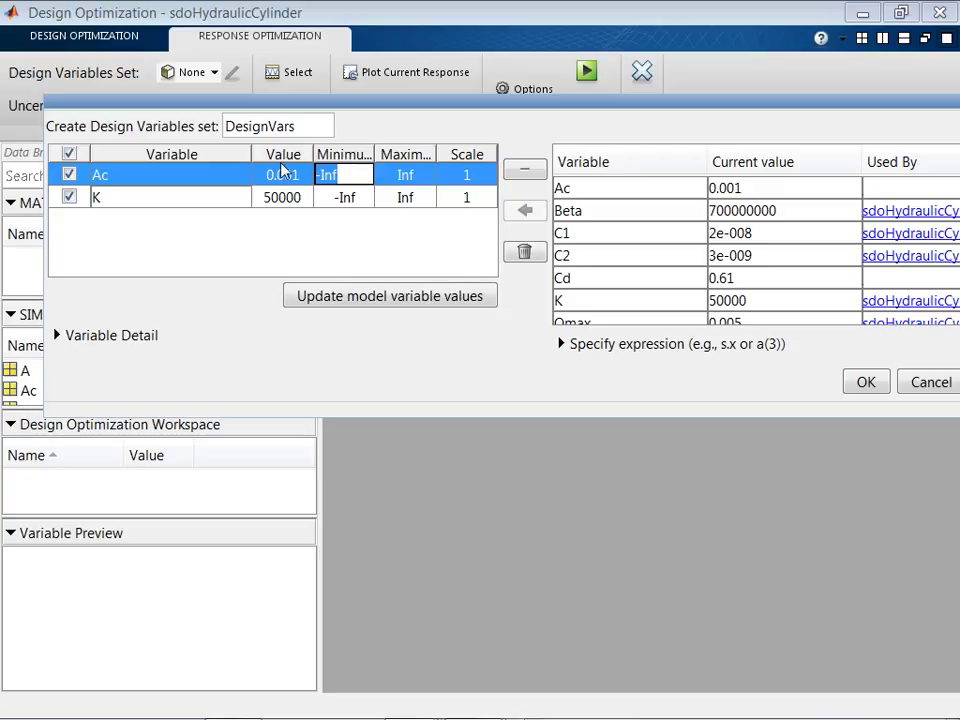
pyautogui.write('0.0003')
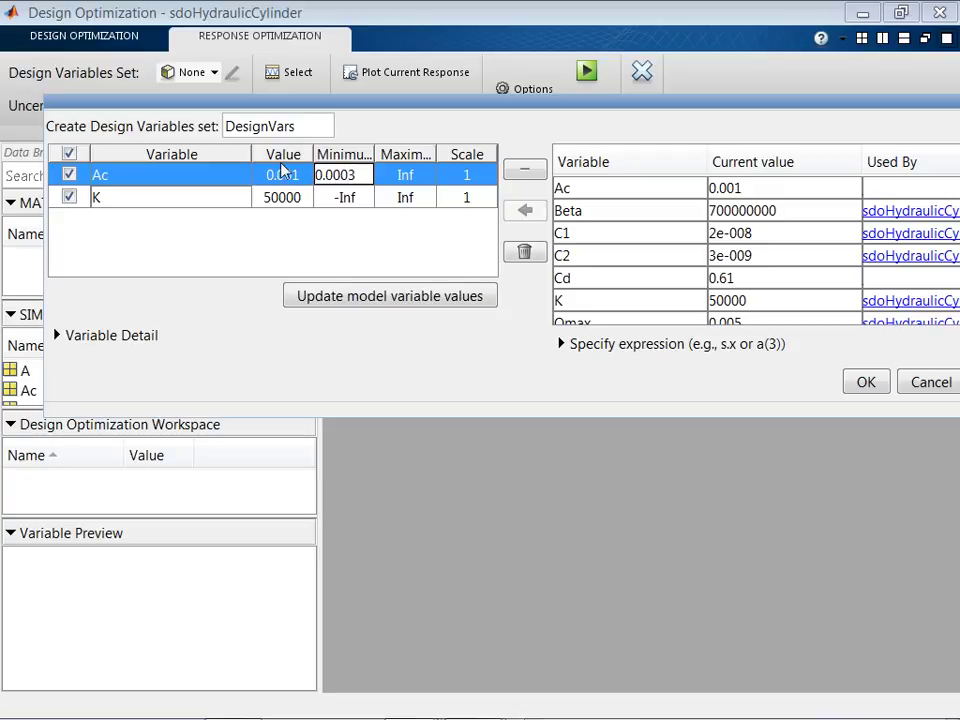
pyautogui.doubleClick(390, 175)
pyautogui.write('0.0013')
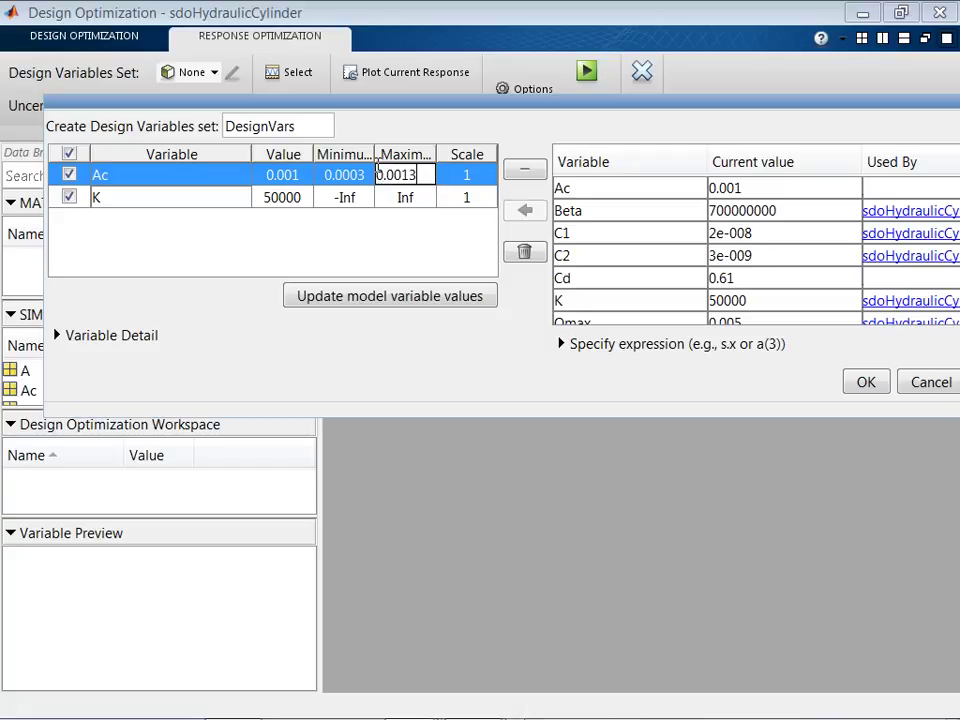
# Step: Set the minimum of K to 10000 and its maximum to 100000
pyautogui.click(355, 200)
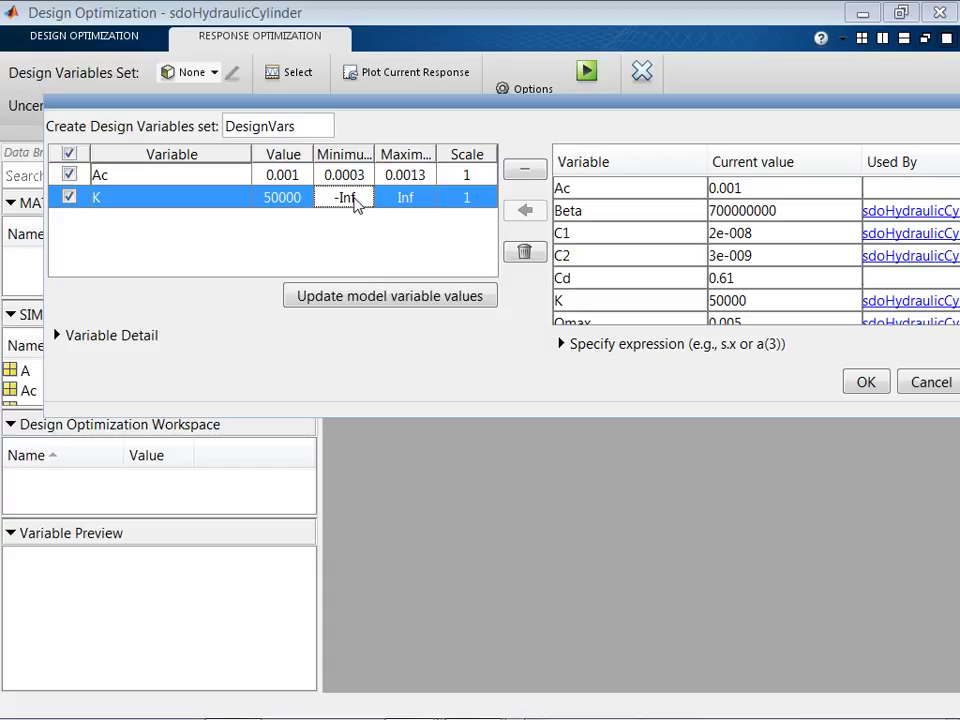
pyautogui.doubleClick(355, 198)
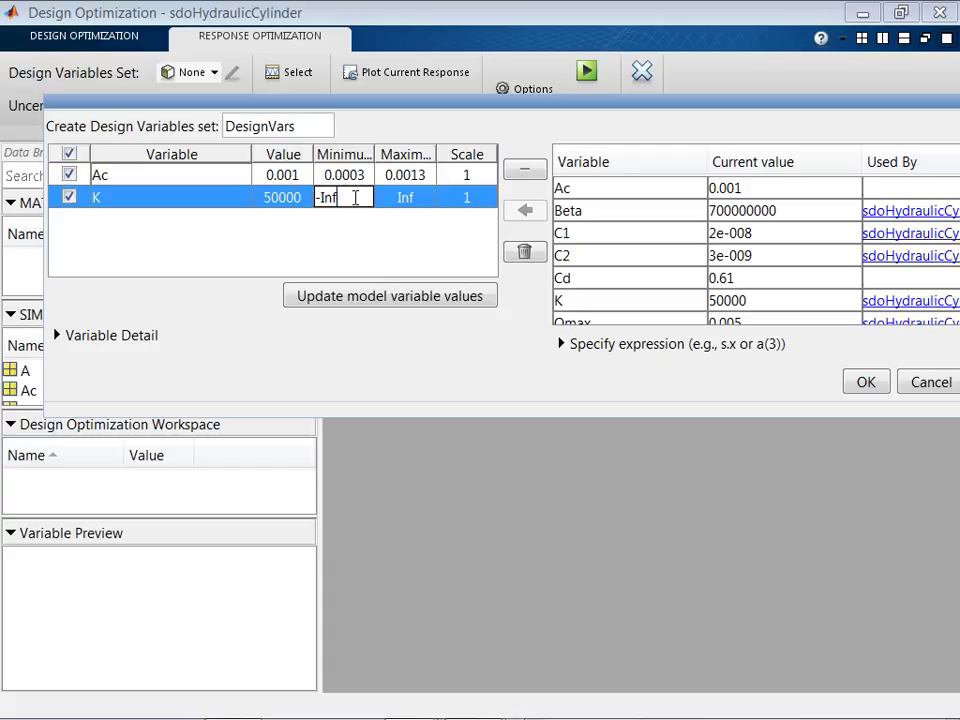
pyautogui.write('10000')
pyautogui.doubleClick(424, 196)
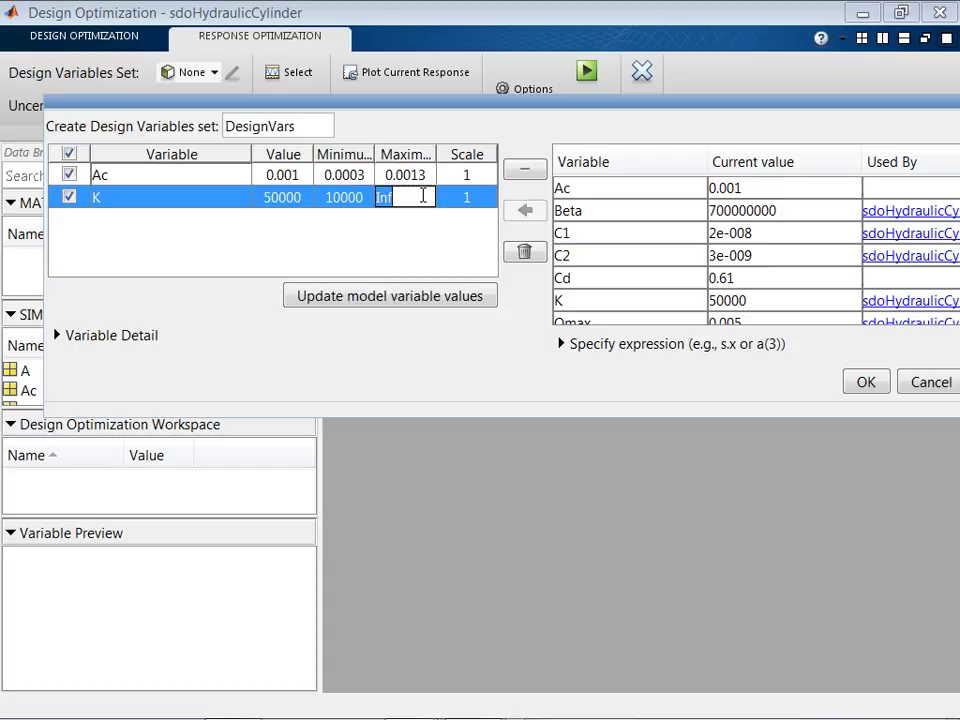
pyautogui.write('100000')
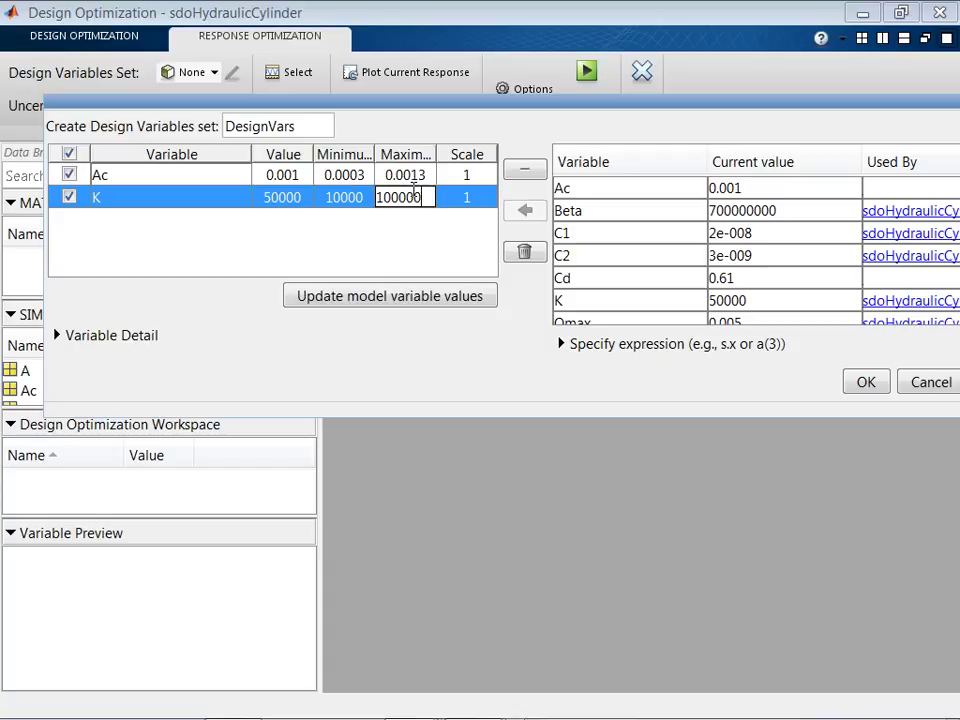
# Step: Set the scale of Ac to 0.001 and of K to 100000, accept the design variables set and preview DesignVars
pyautogui.press('Return')
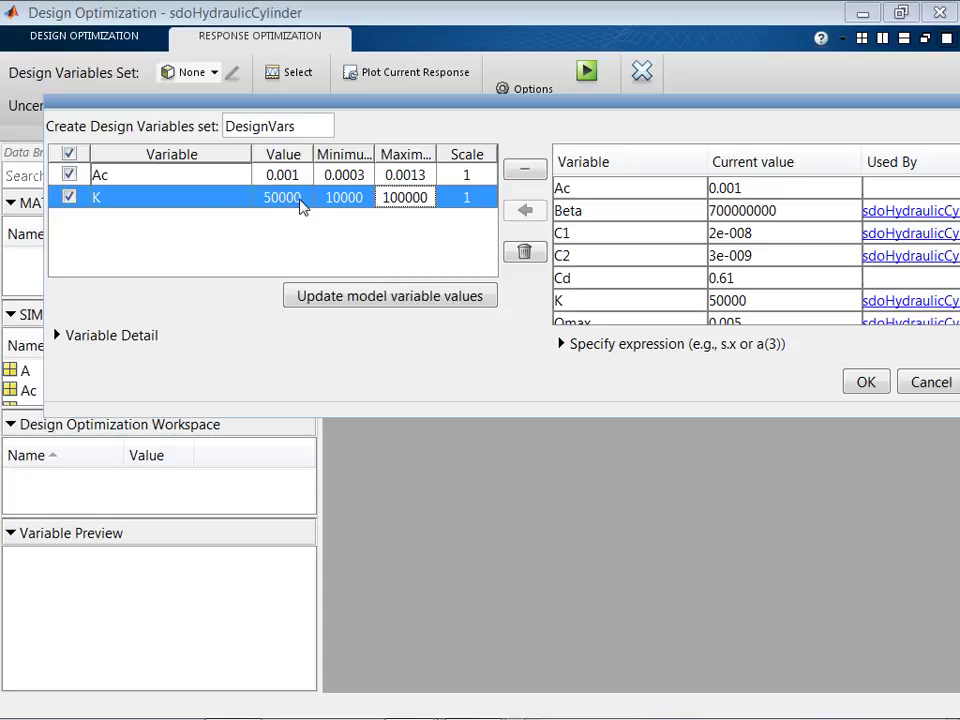
pyautogui.doubleClick(467, 176)
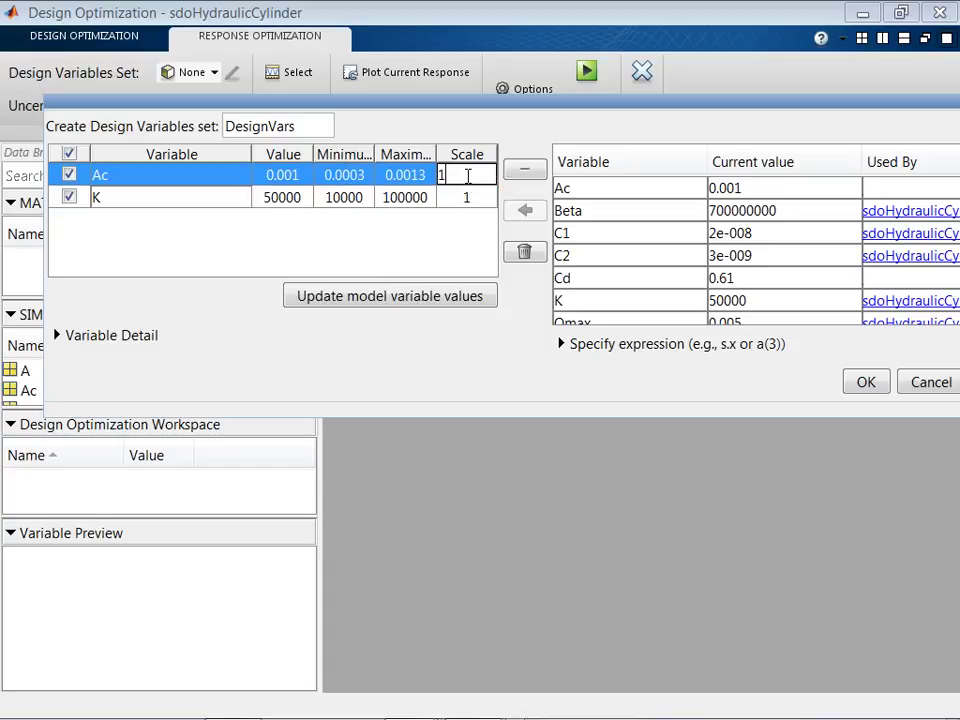
pyautogui.moveTo(469, 175); pyautogui.dragTo(418, 178)
pyautogui.write('0.001')
pyautogui.click(463, 199)
pyautogui.click(463, 199)
pyautogui.write('00000')
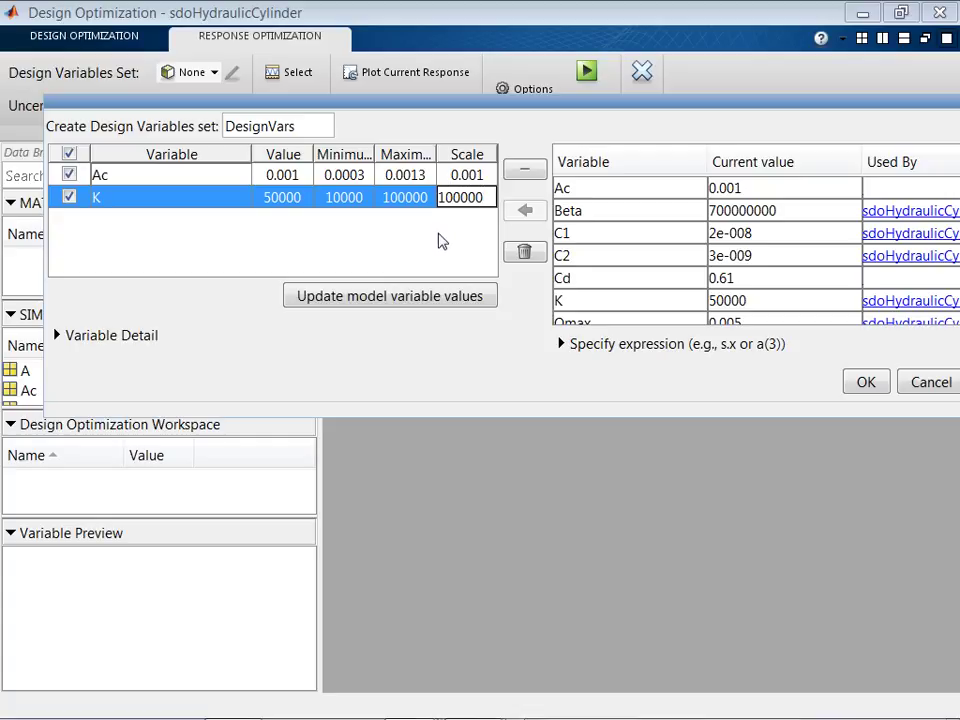
pyautogui.click(866, 383)
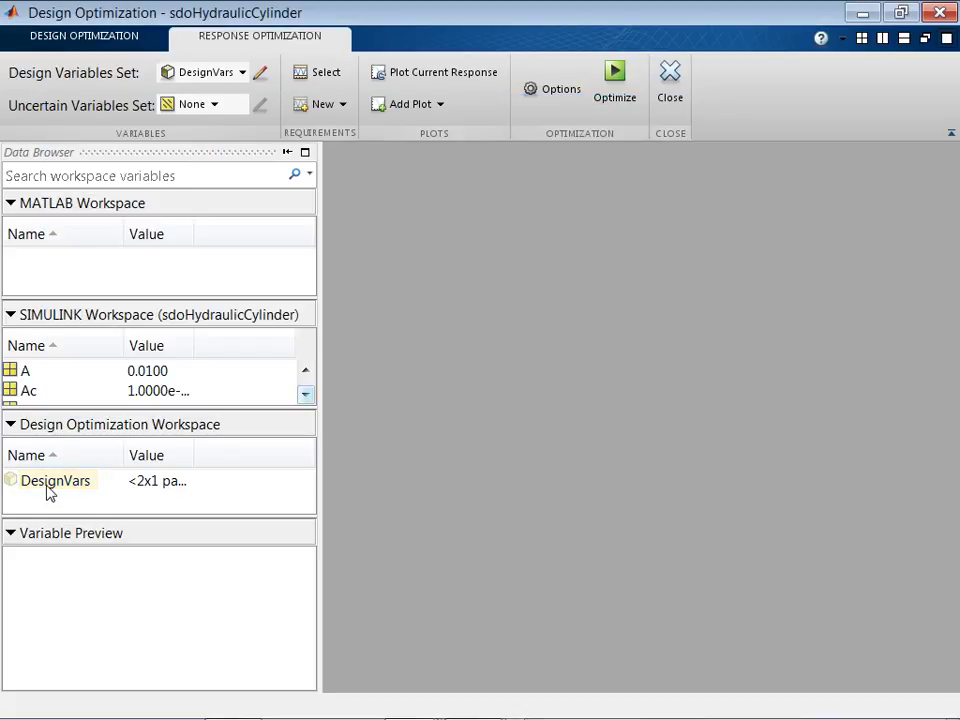
pyautogui.click(60, 488)
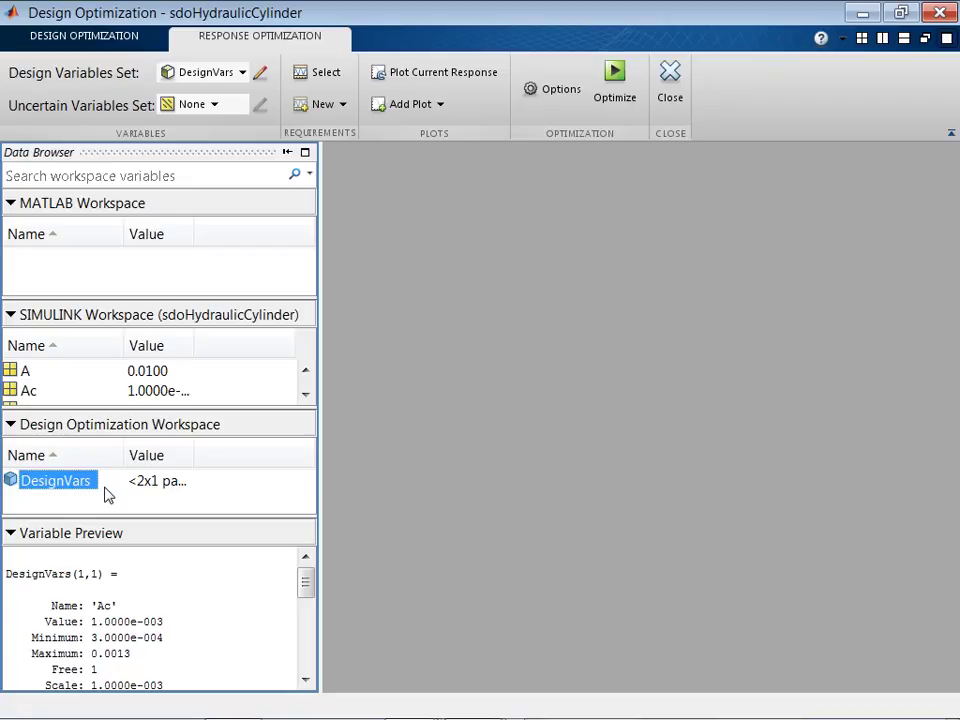
# Step: Start a new signal set and add the Pressures output signal of the Cylinder Assembly block from the model to it
pyautogui.click(343, 105)
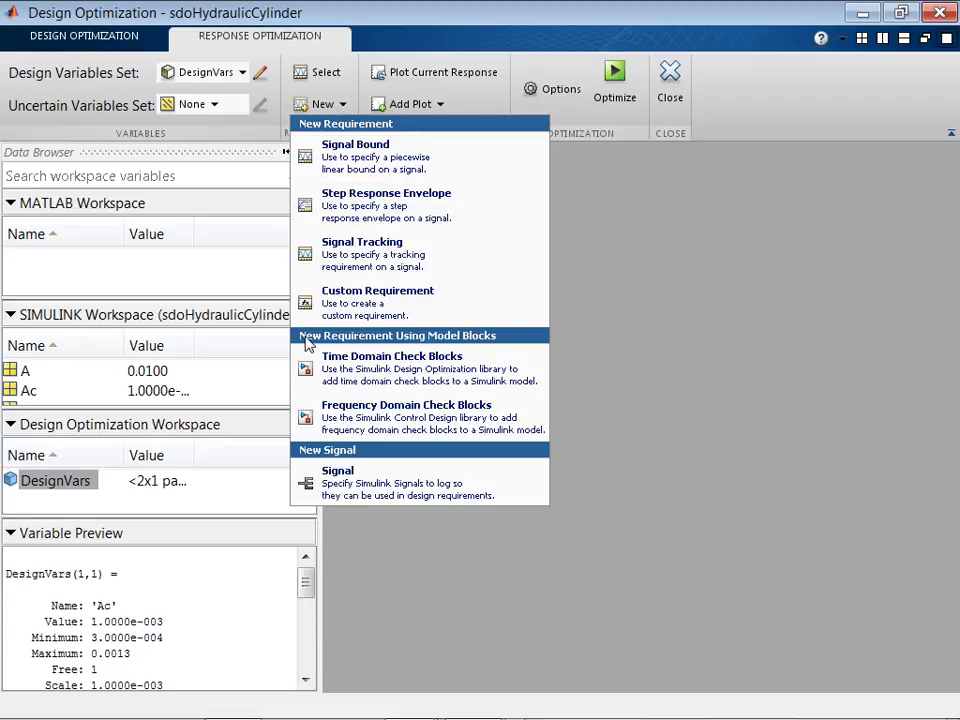
pyautogui.click(347, 485)
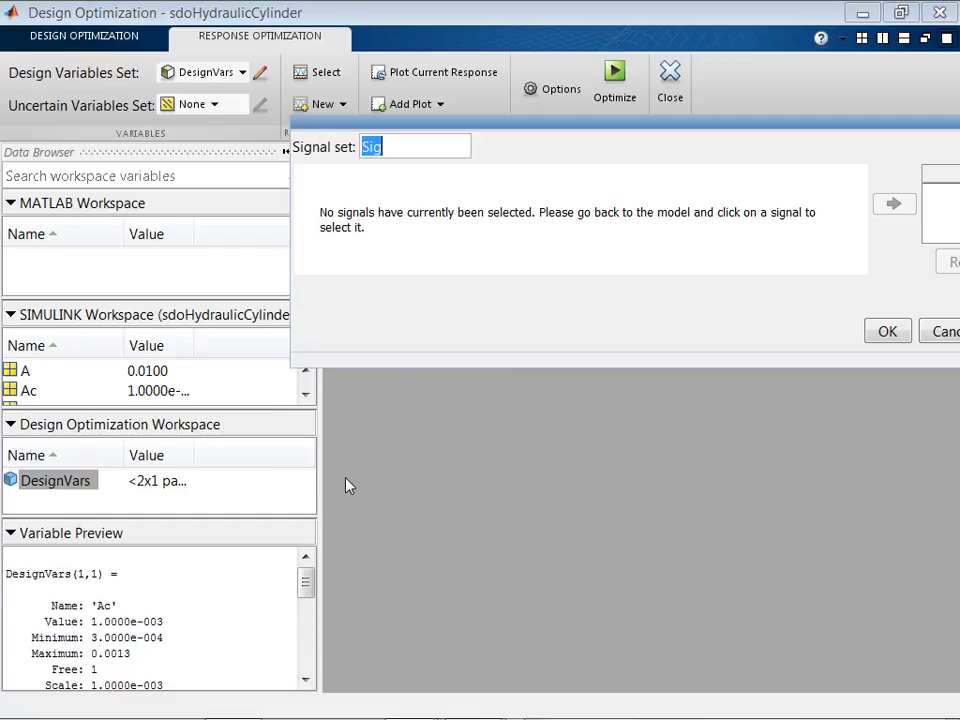
pyautogui.moveTo(510, 131); pyautogui.dragTo(325, 133)
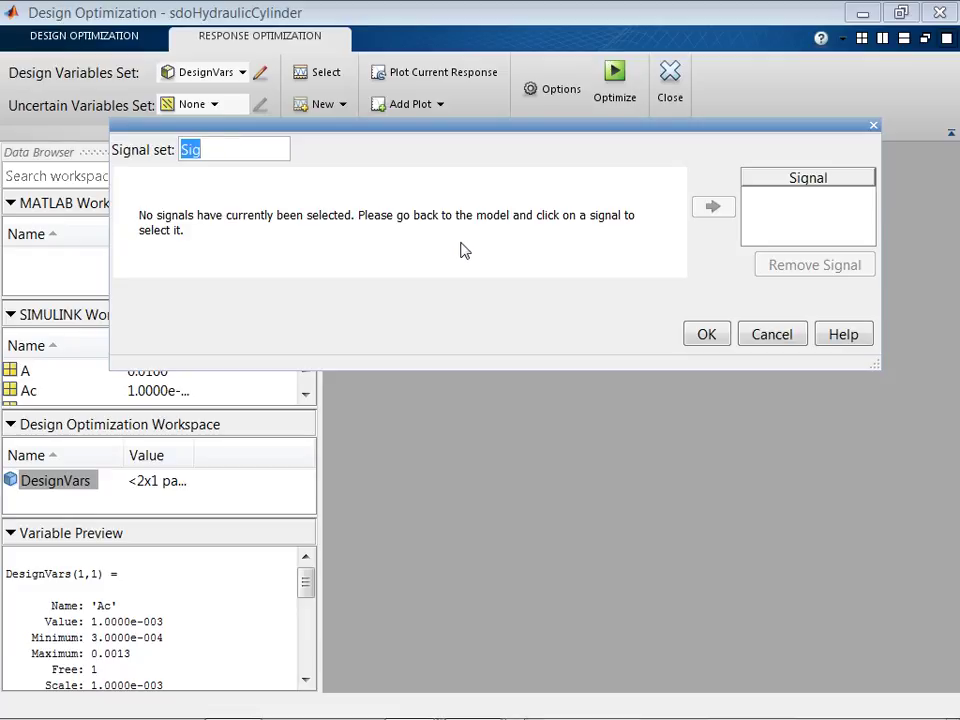
pyautogui.hotkey('alt', 'Tab')
pyautogui.hotkey('alt', 'Tab')
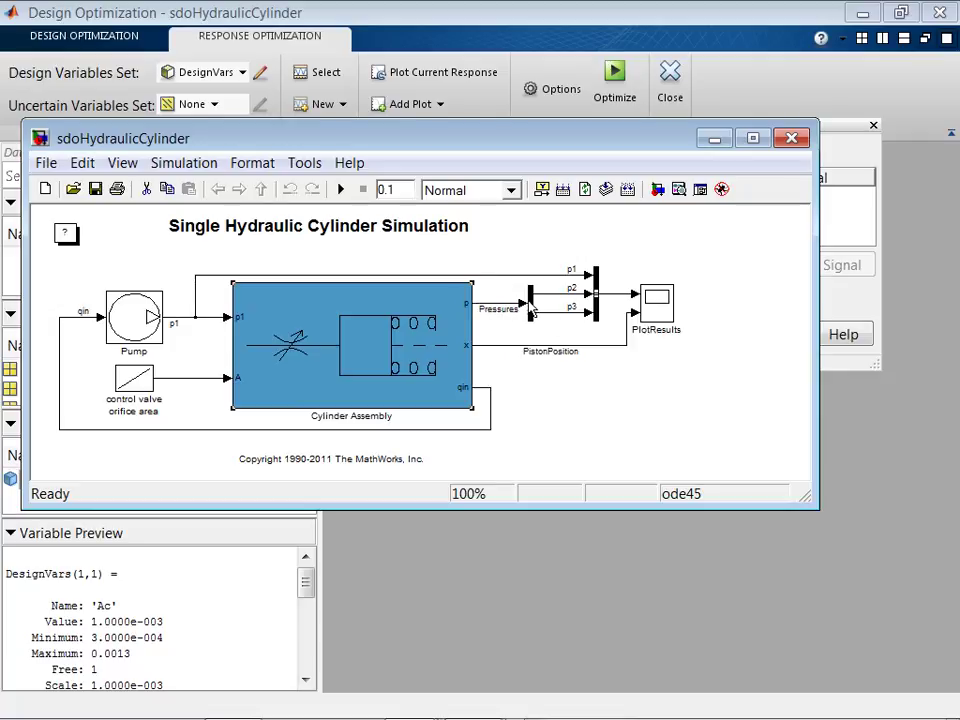
pyautogui.click(497, 307)
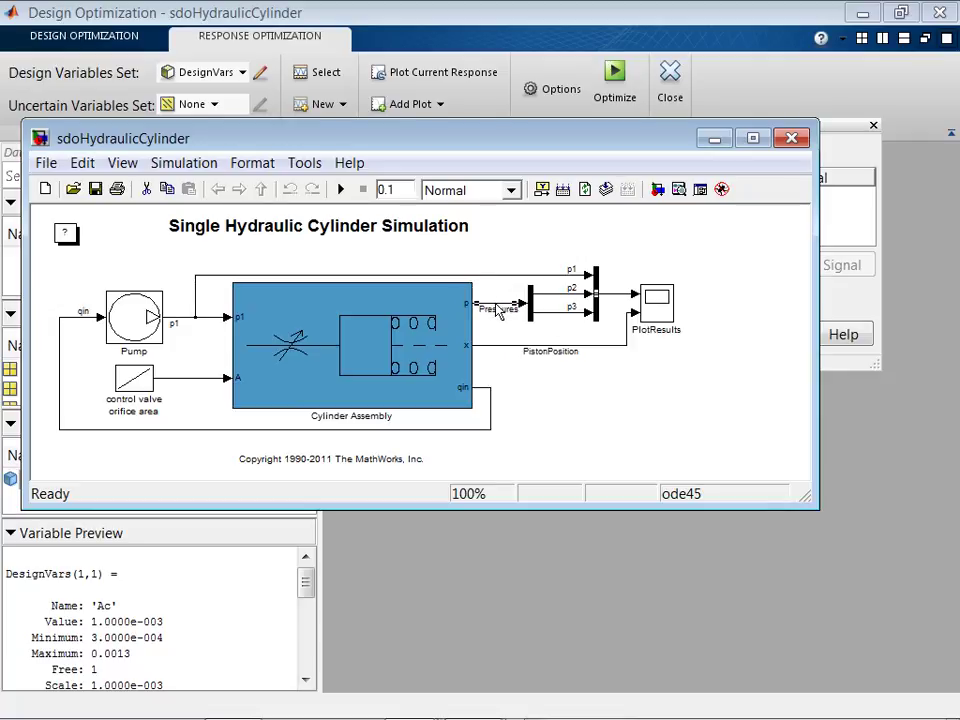
pyautogui.click(870, 295)
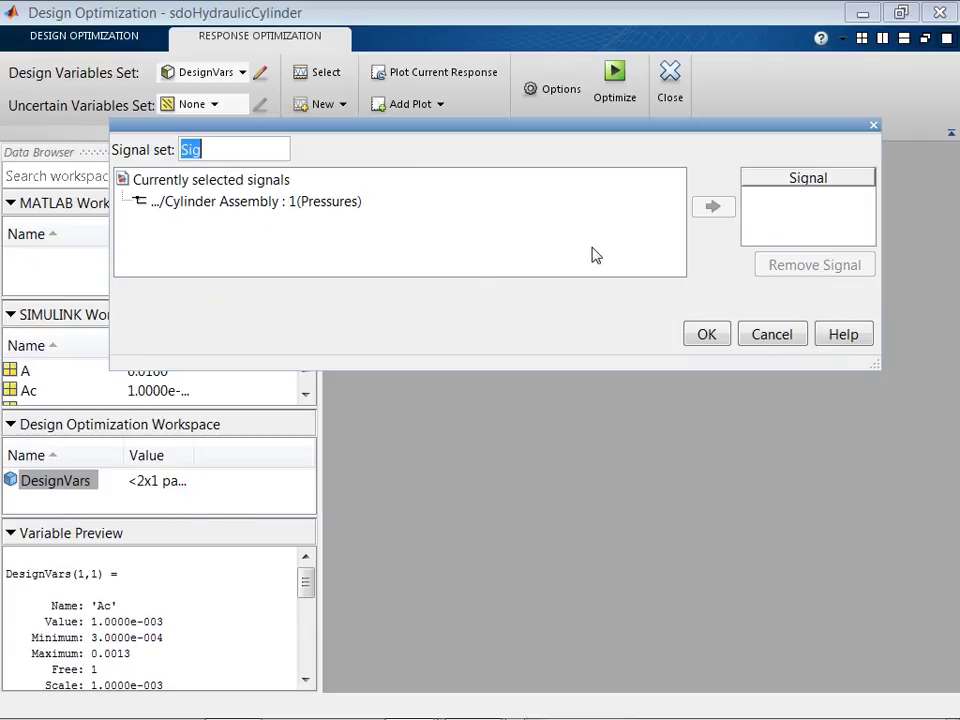
pyautogui.click(337, 204)
pyautogui.click(710, 210)
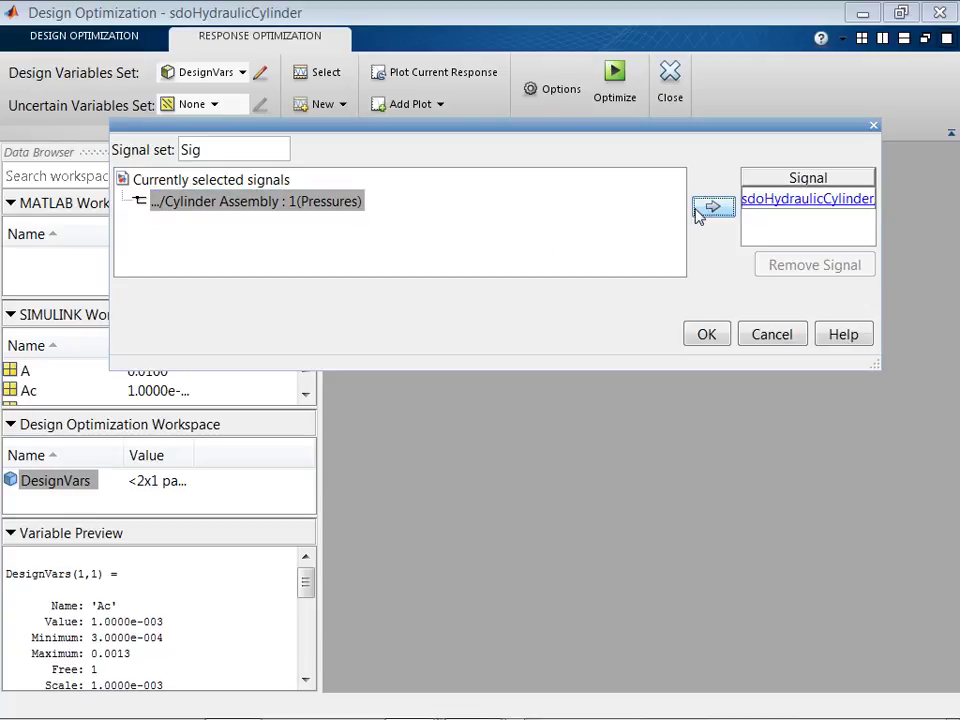
# Step: Name the signal set Pressures and accept it
pyautogui.moveTo(215, 151); pyautogui.dragTo(155, 150)
pyautogui.write('Pressures')
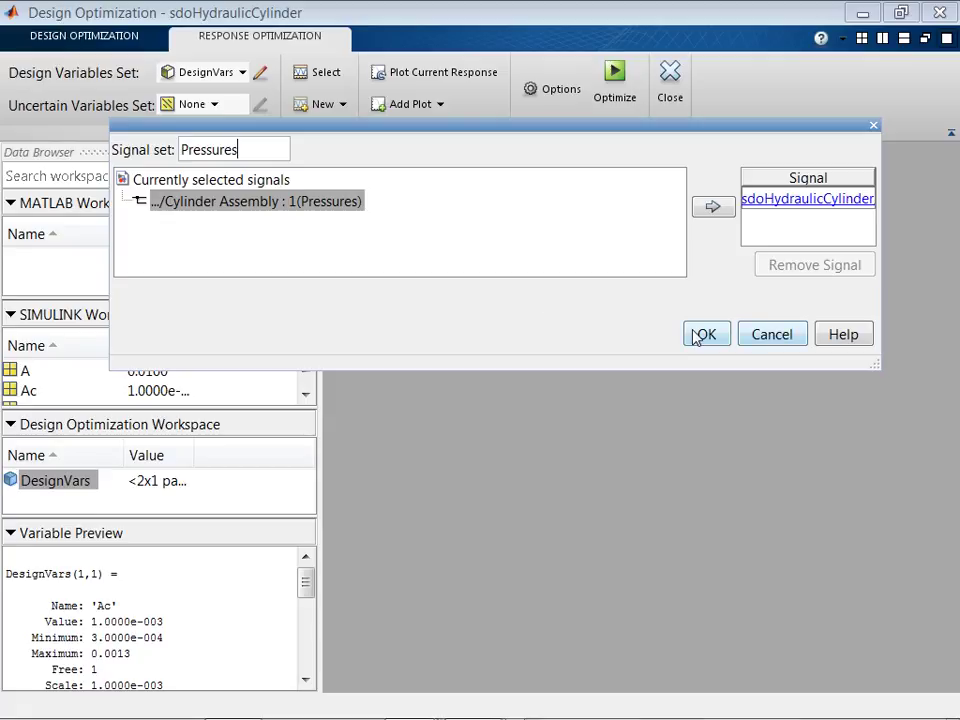
pyautogui.click(702, 334)
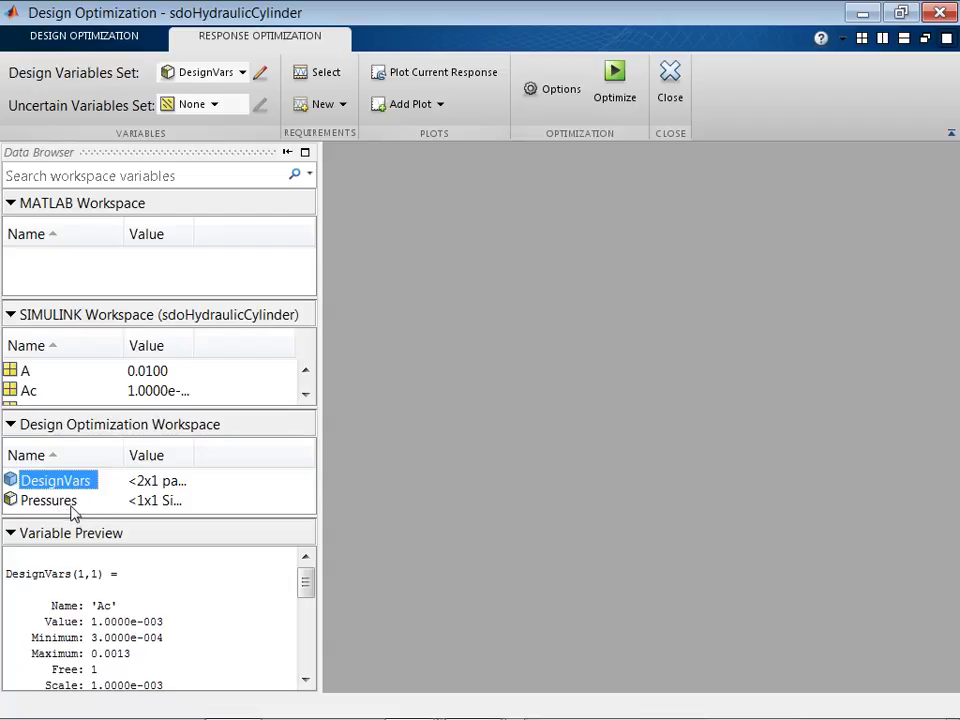
# Step: Start another signal set and add the PistonPosition output signal of the Cylinder Assembly block from the model to it
pyautogui.click(341, 105)
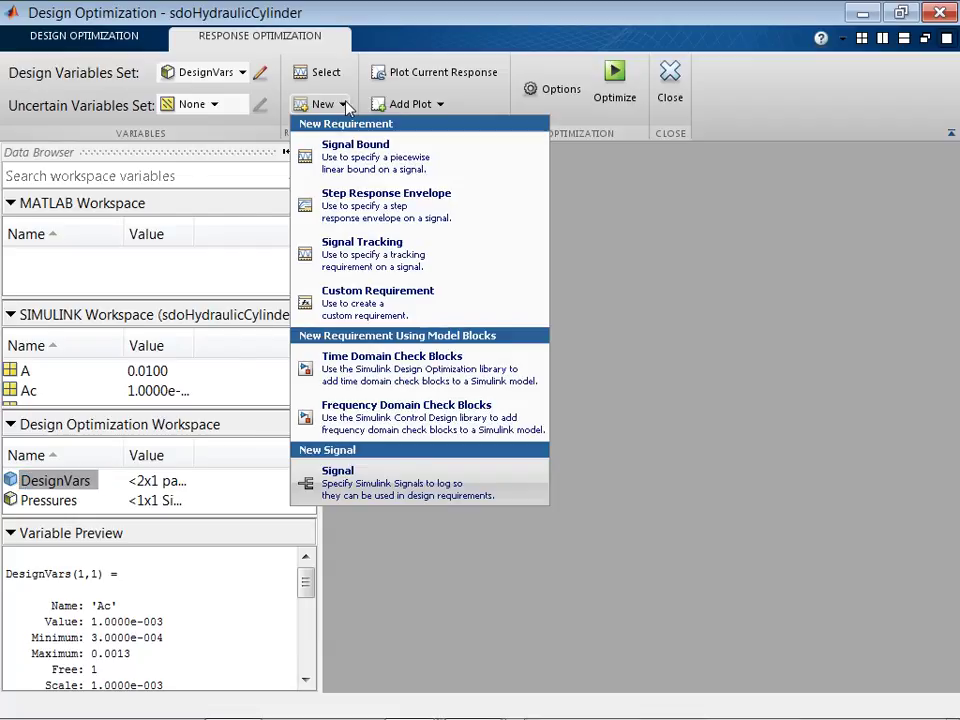
pyautogui.click(355, 472)
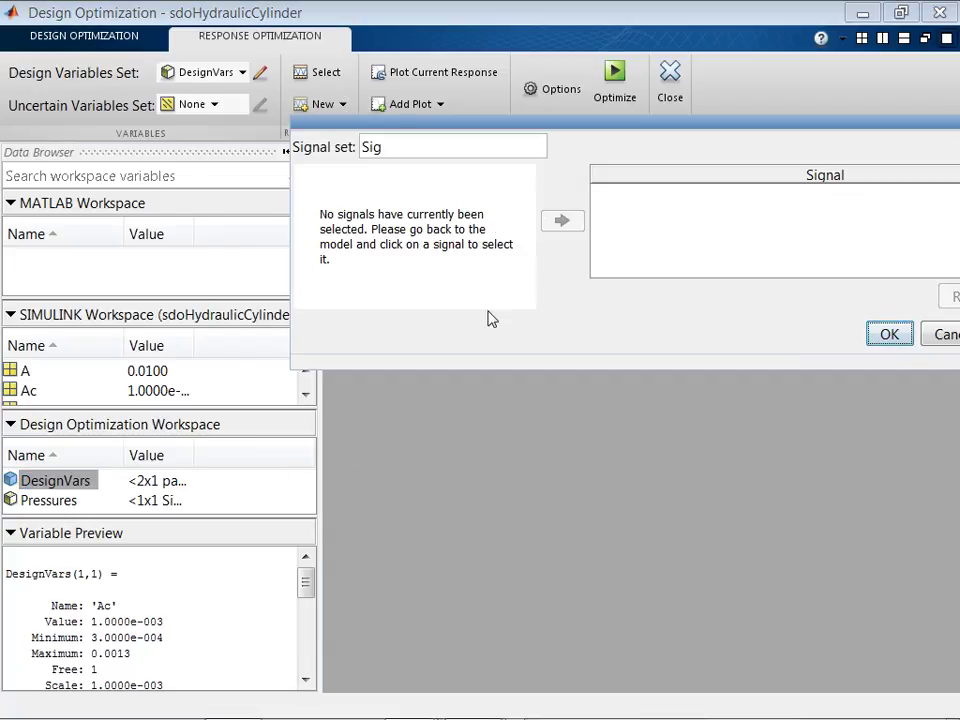
pyautogui.hotkey('alt', 'Tab')
pyautogui.hotkey('alt', 'Tab')
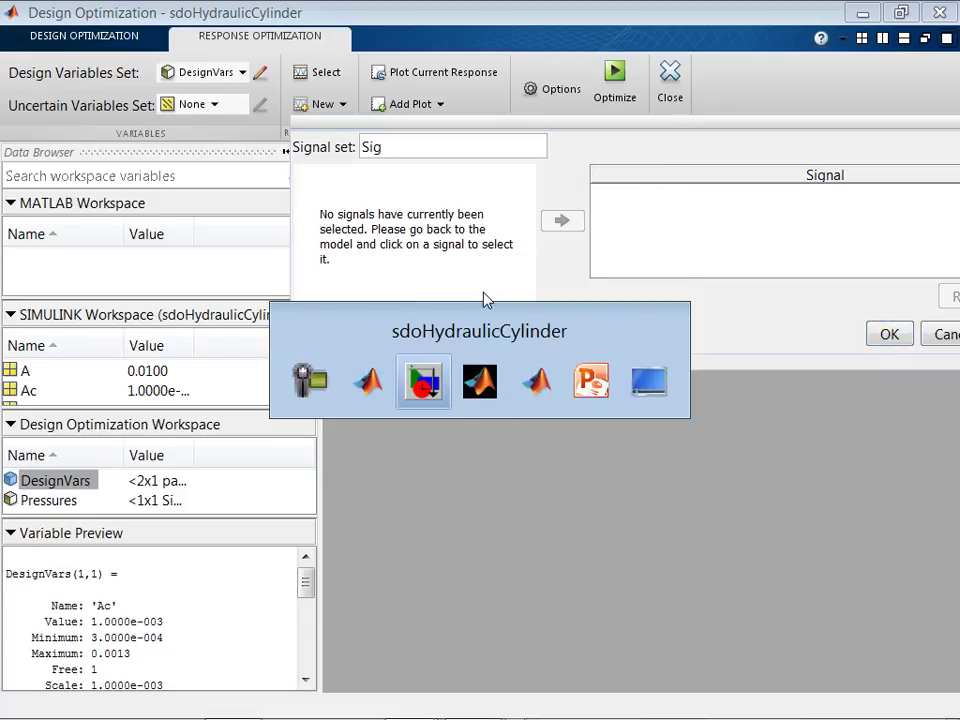
pyautogui.click(557, 350)
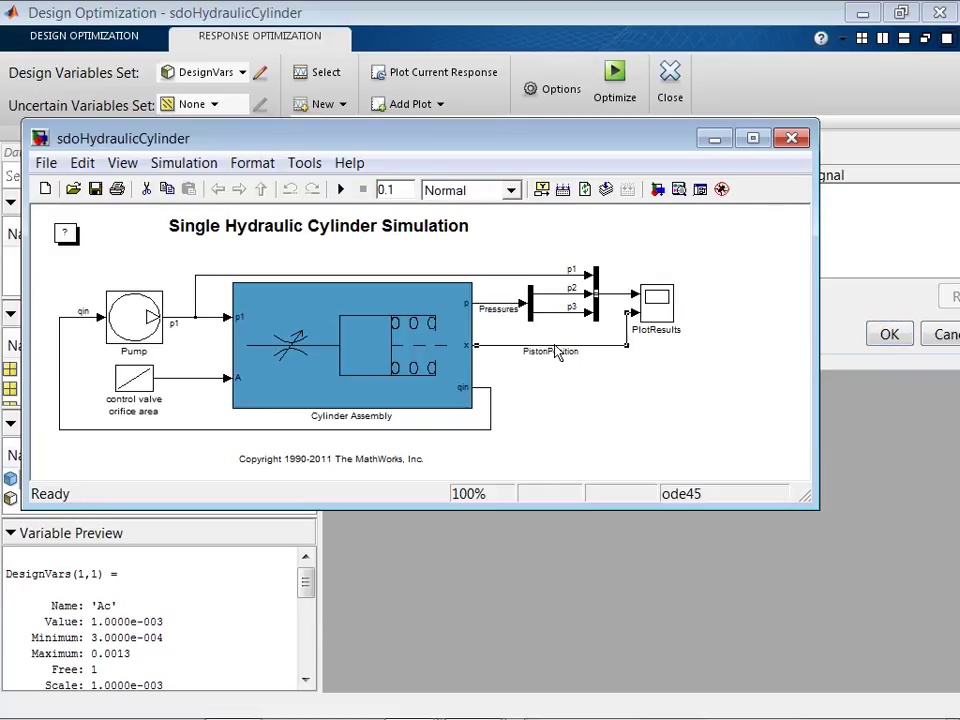
pyautogui.click(843, 311)
pyautogui.click(490, 198)
pyautogui.click(562, 220)
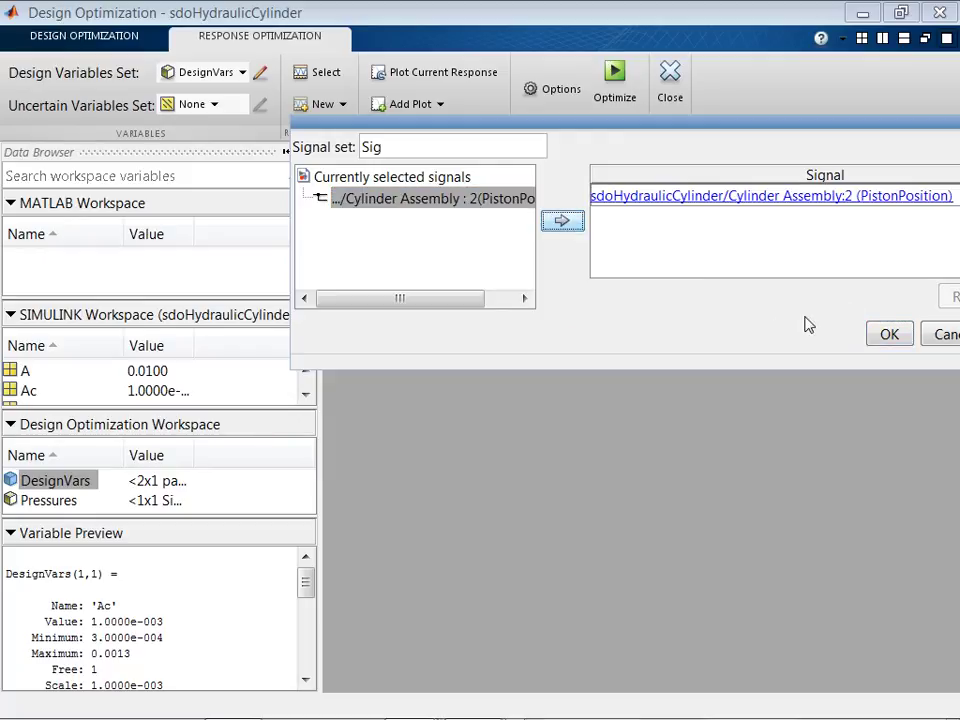
# Step: Name the signal set PistonPosition, accept it and enlarge the Design Optimization Workspace list to fit all its entries
pyautogui.moveTo(405, 145); pyautogui.dragTo(288, 148)
pyautogui.write('PistonPosition')
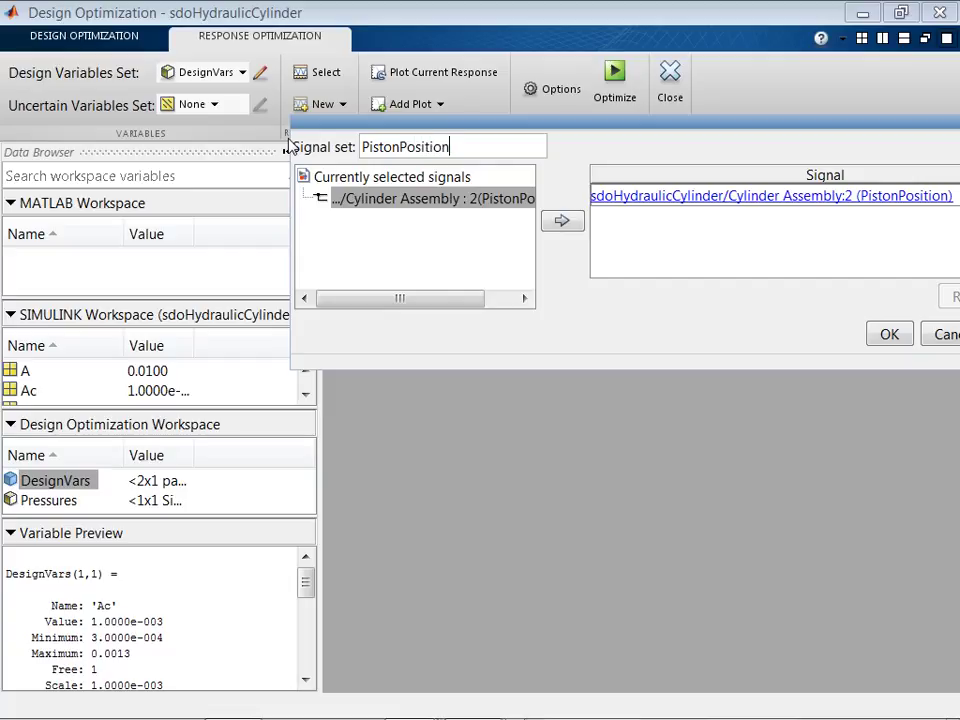
pyautogui.click(887, 334)
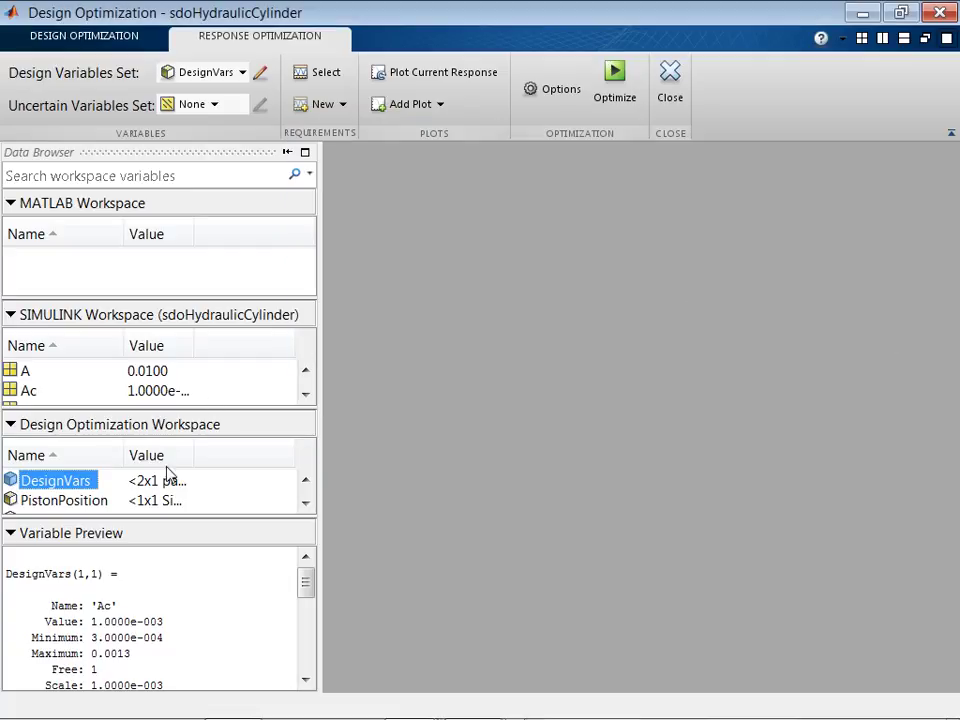
pyautogui.moveTo(199, 516); pyautogui.dragTo(197, 559)
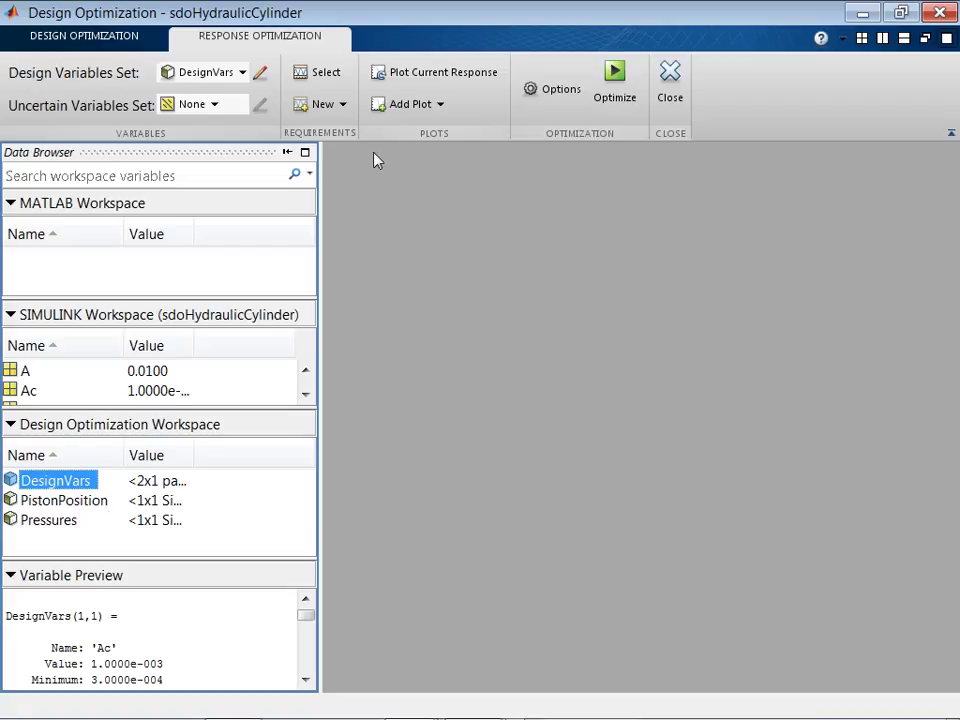
# Step: Start a new Signal Bound requirement named MaxPressure and keep its bound type as <=
pyautogui.click(343, 106)
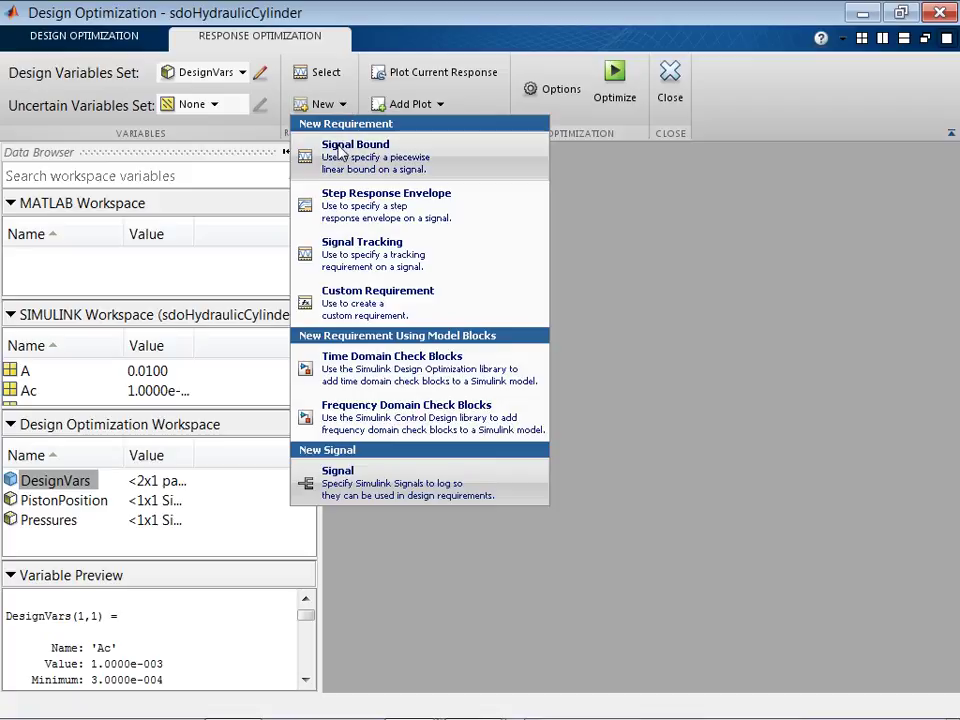
pyautogui.click(340, 152)
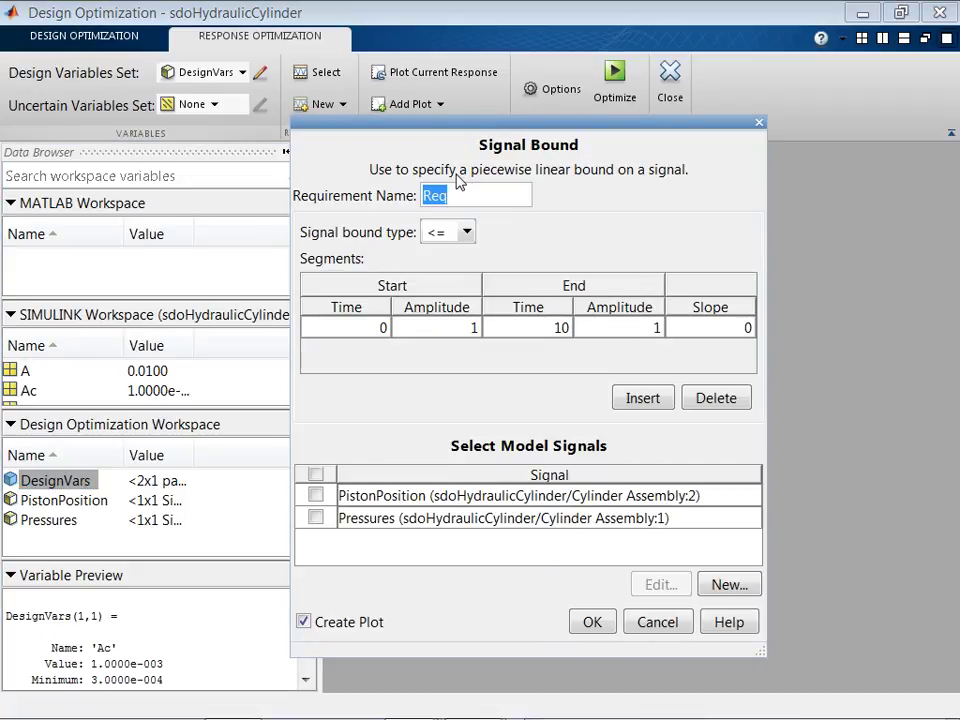
pyautogui.write('MaxPressure')
pyautogui.click(467, 233)
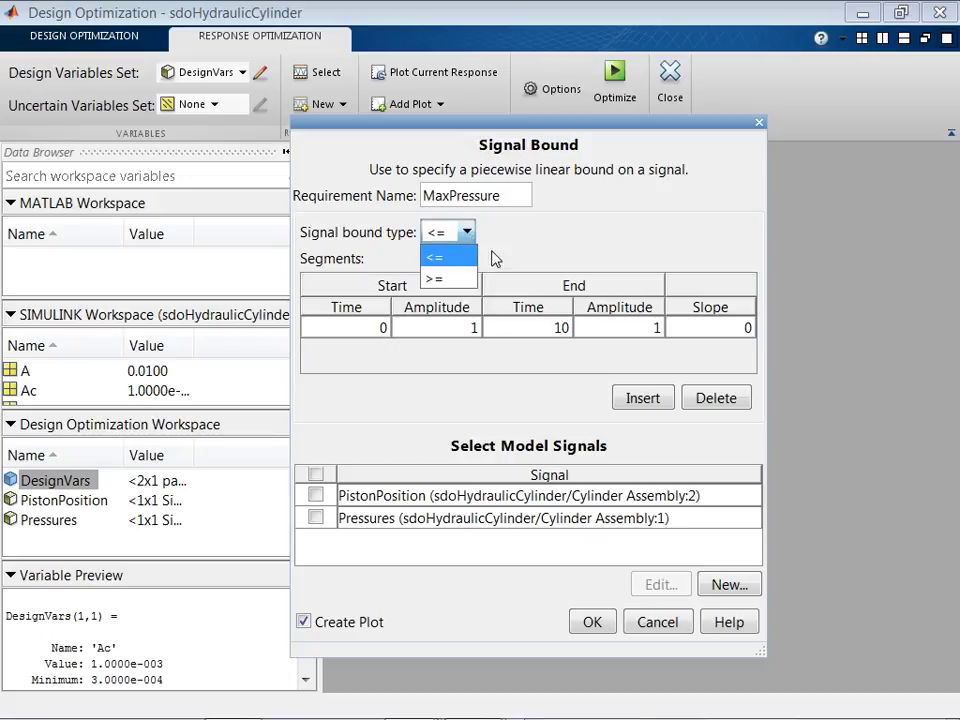
pyautogui.click(495, 258)
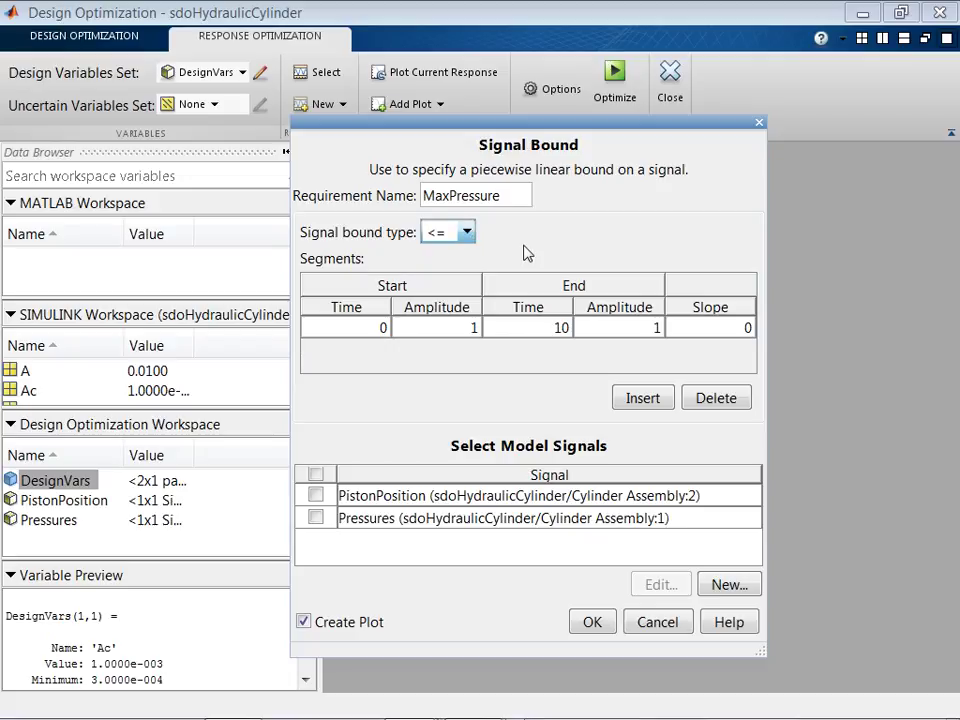
# Step: Bound the amplitude at 1750000 from time 0 to 0.1, apply the requirement to the Pressures signal and accept it
pyautogui.doubleClick(444, 328)
pyautogui.write('175000')
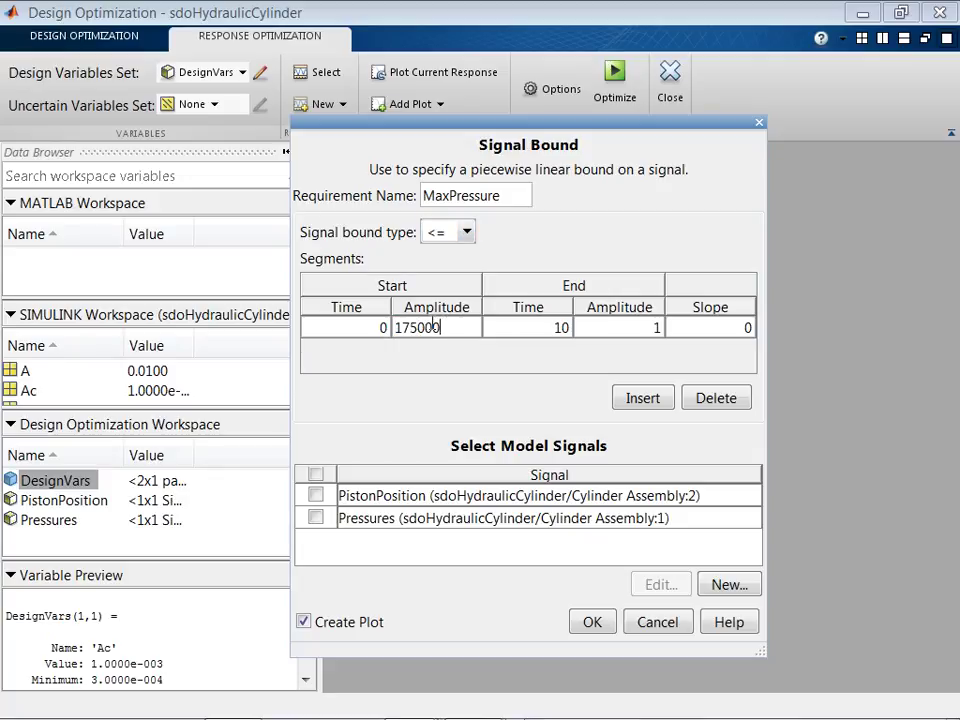
pyautogui.write('0')
pyautogui.doubleClick(546, 328)
pyautogui.write('0.')
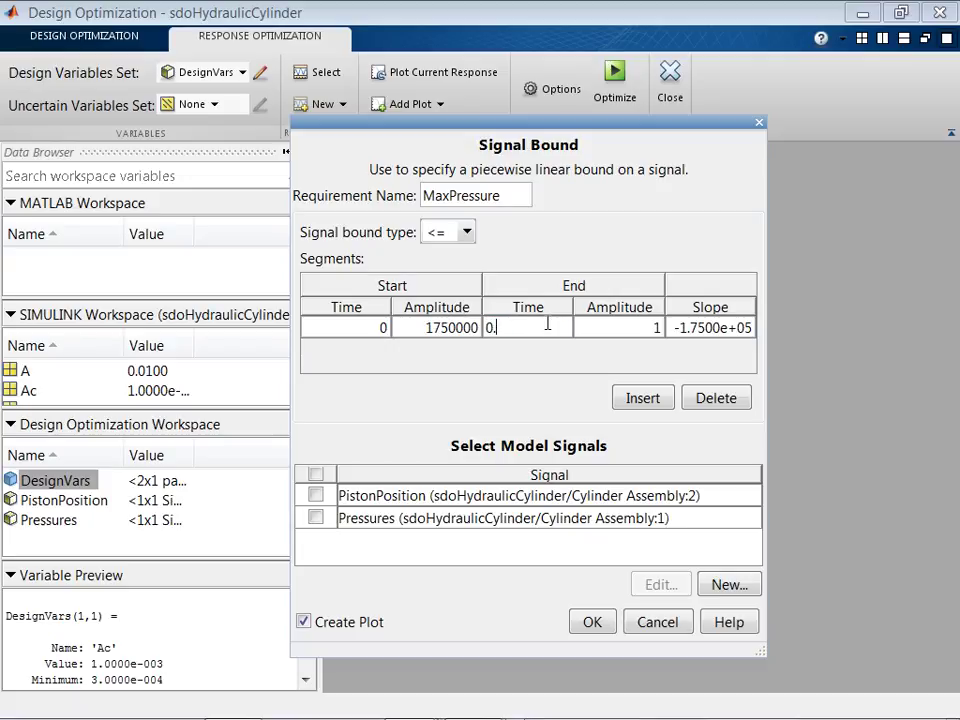
pyautogui.doubleClick(649, 327)
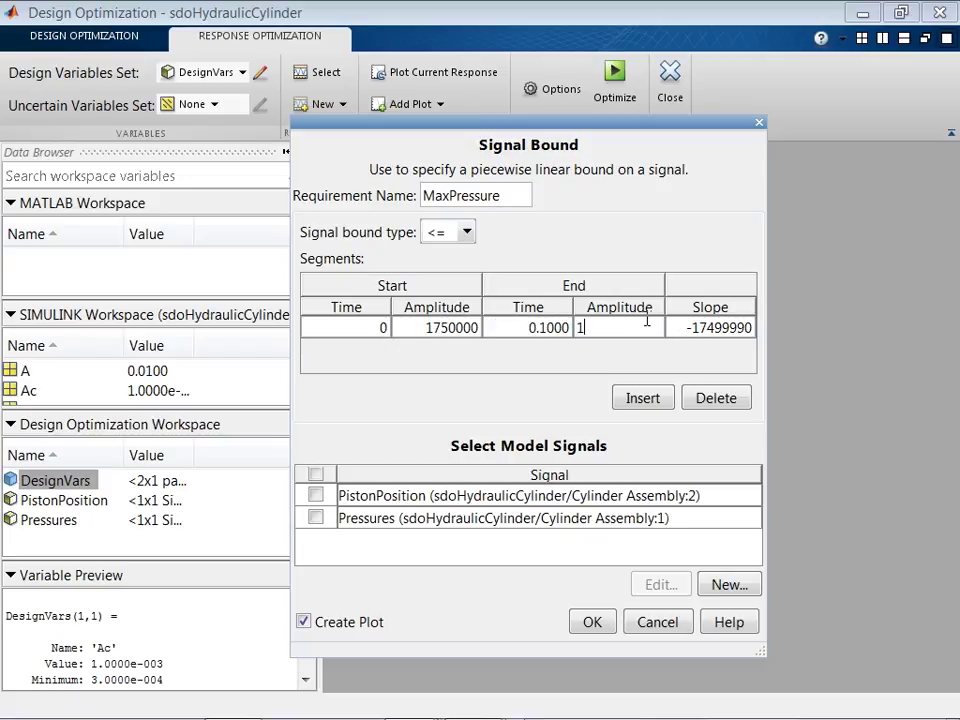
pyautogui.write('750000')
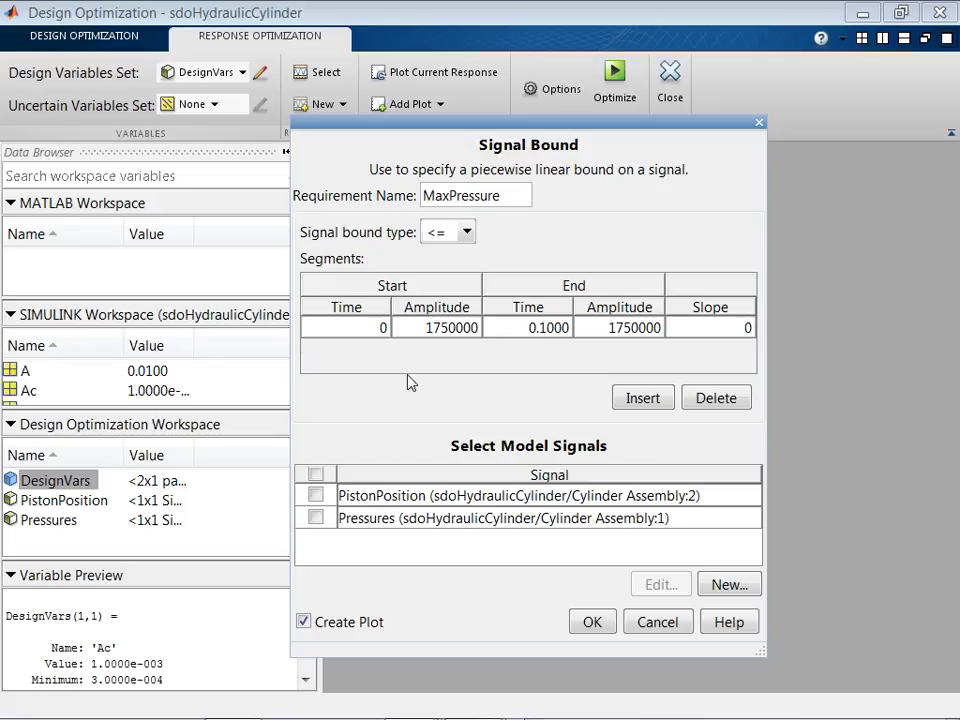
pyautogui.click(315, 520)
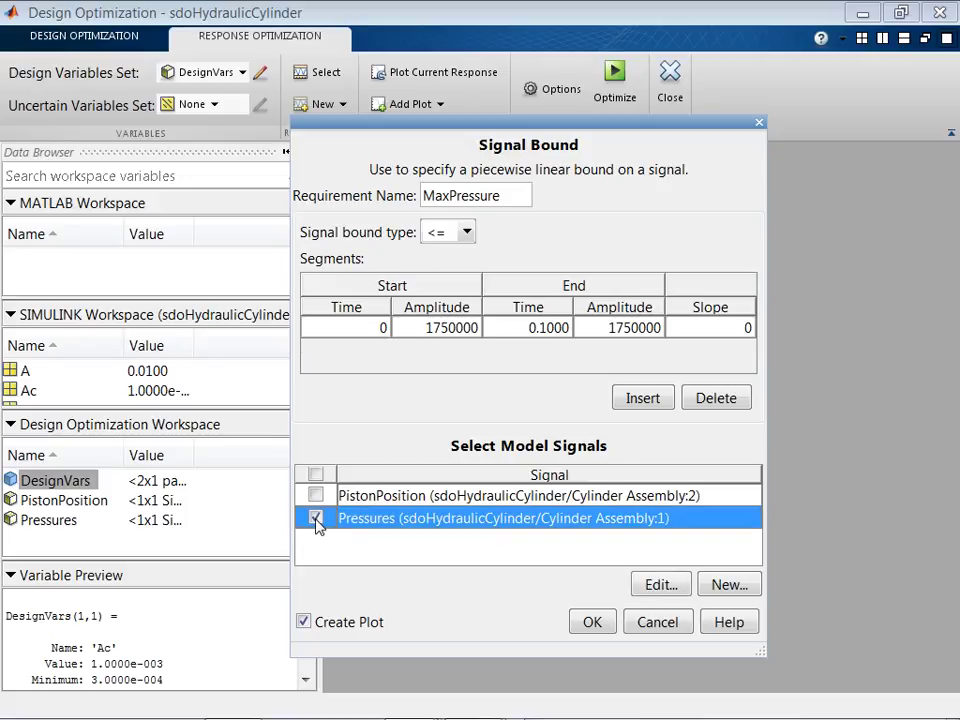
pyautogui.click(592, 622)
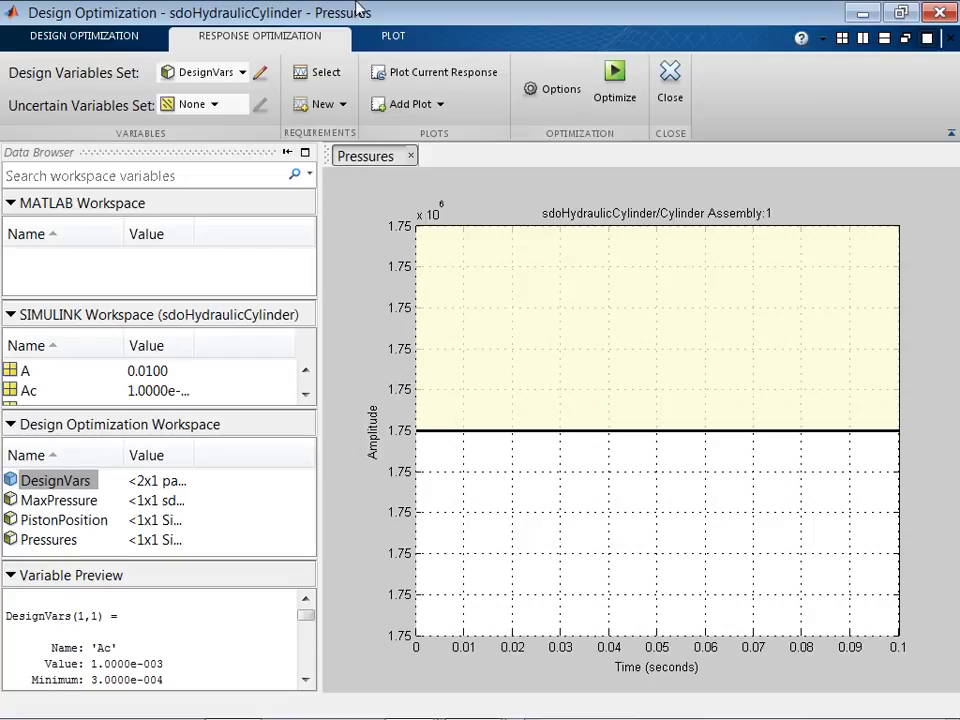
# Step: Start a Step Response Envelope requirement named PistonResponse and set its final value to 0.04
pyautogui.click(342, 105)
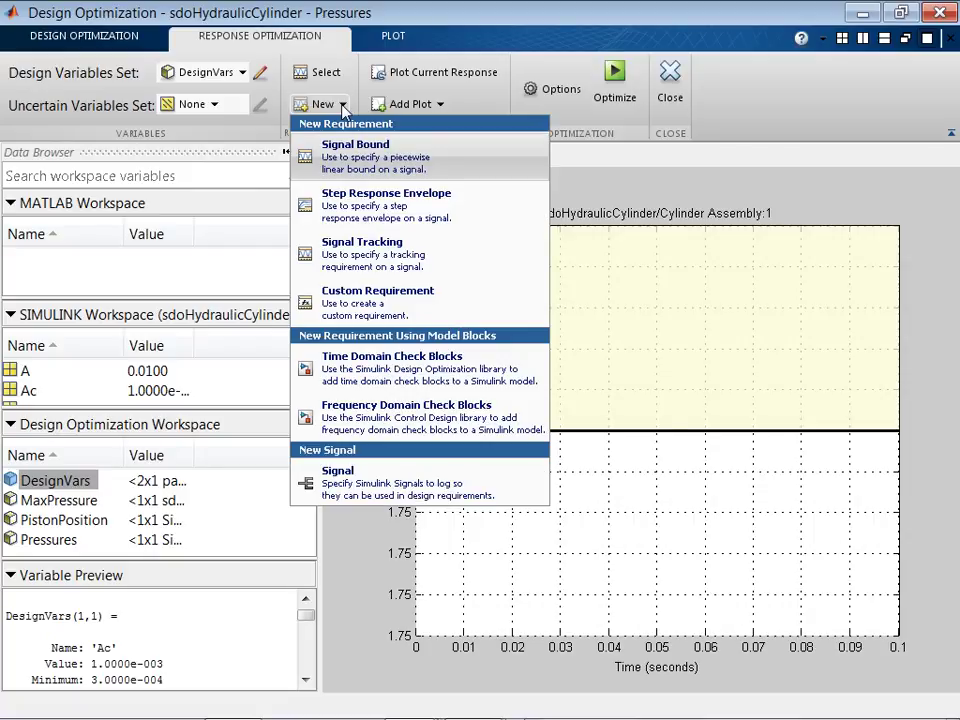
pyautogui.click(343, 205)
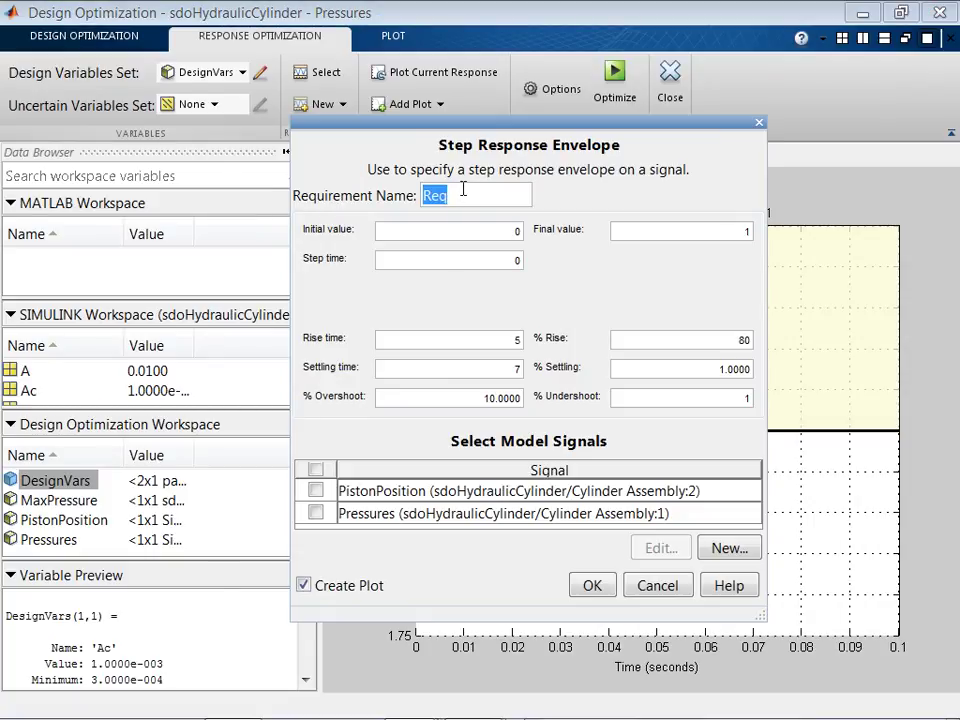
pyautogui.write('P')
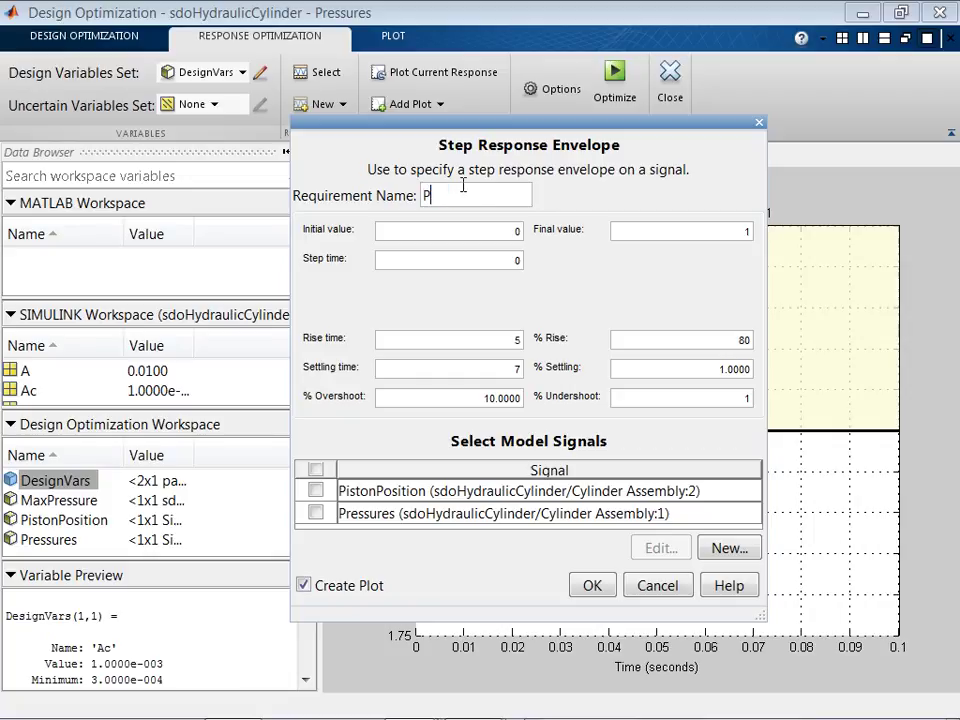
pyautogui.write('istonResponse')
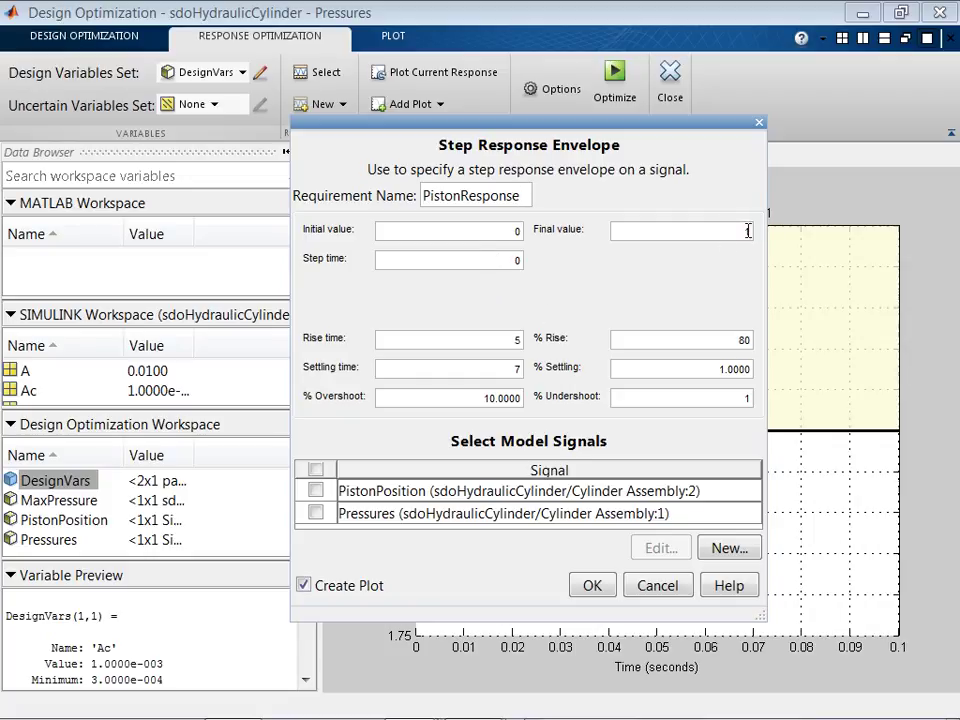
pyautogui.moveTo(733, 231); pyautogui.dragTo(767, 214)
pyautogui.write('0.04')
# Step: Set the rise time to 0.04 and the settling time to 0.05, apply the requirement to the PistonPosition signal and accept it
pyautogui.doubleClick(506, 342)
pyautogui.doubleClick(505, 367)
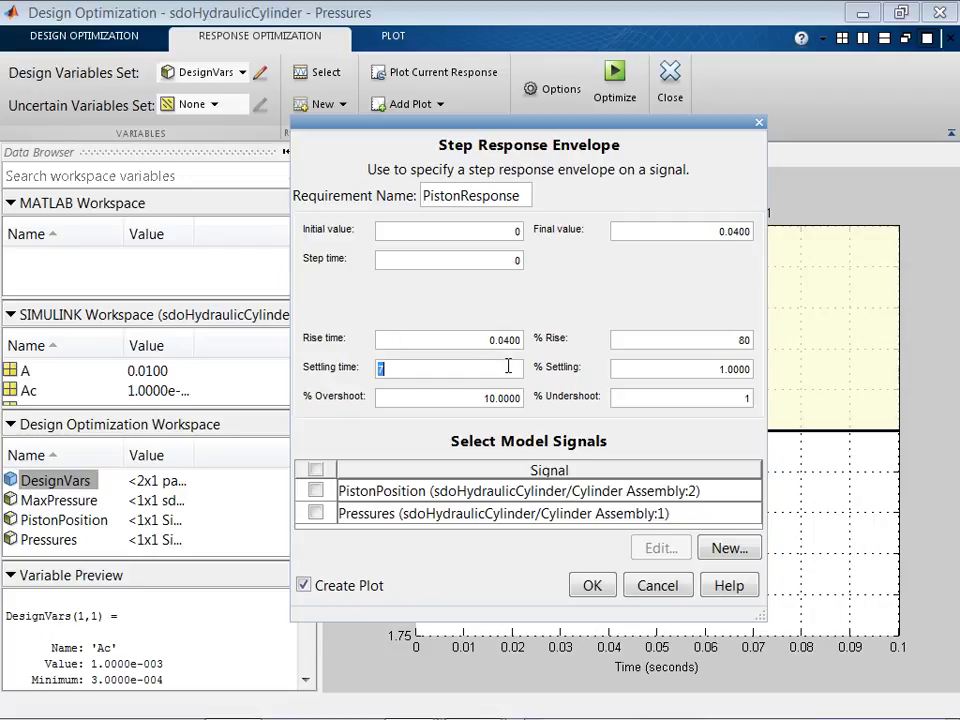
pyautogui.write('0')
pyautogui.press('Tab')
pyautogui.click(315, 492)
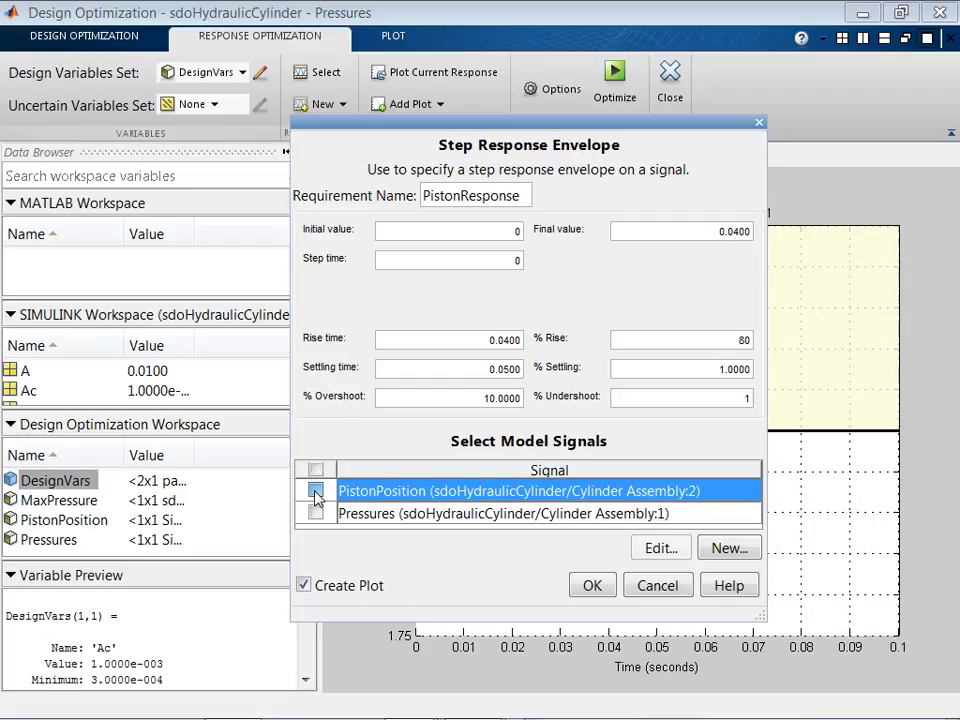
pyautogui.click(592, 587)
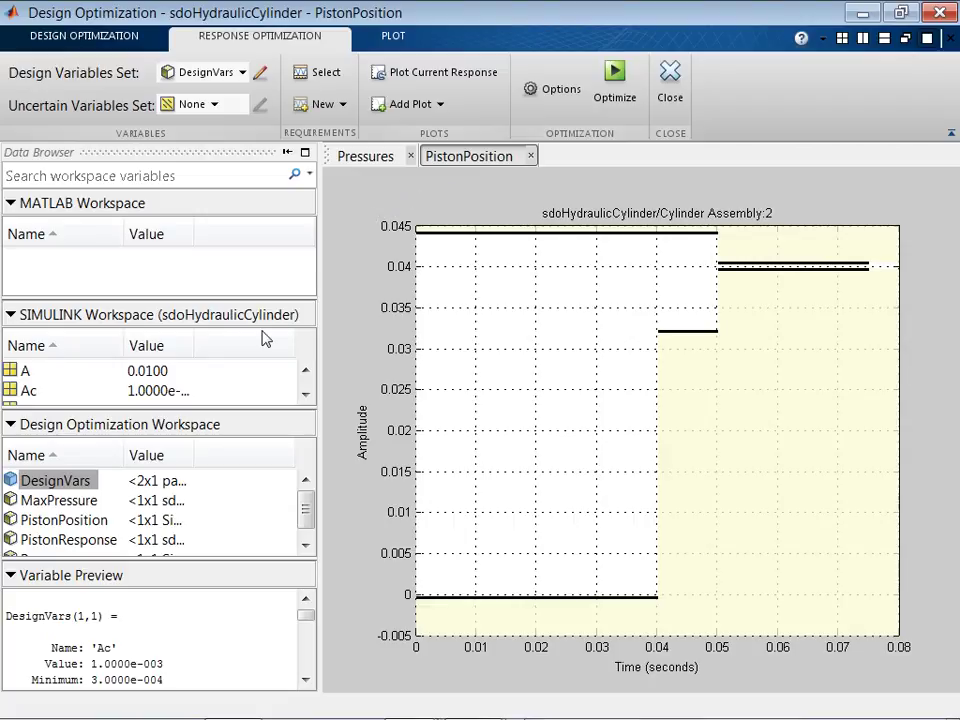
# Step: Review the design requirements selected for optimization and tile the plots in a 2-by-2 grid
pyautogui.click(322, 80)
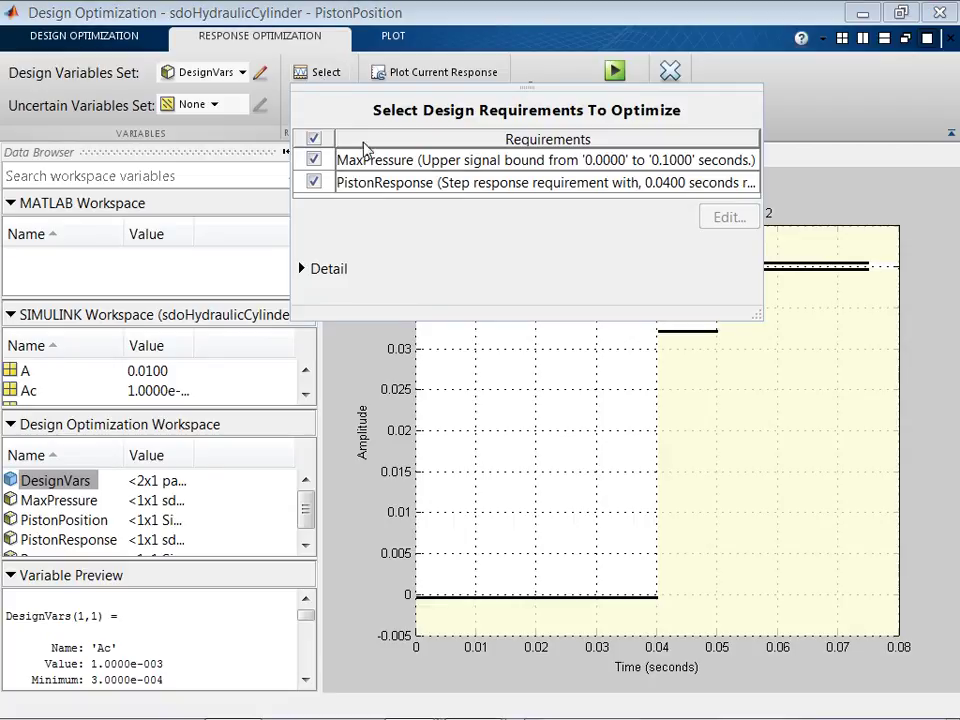
pyautogui.click(406, 164)
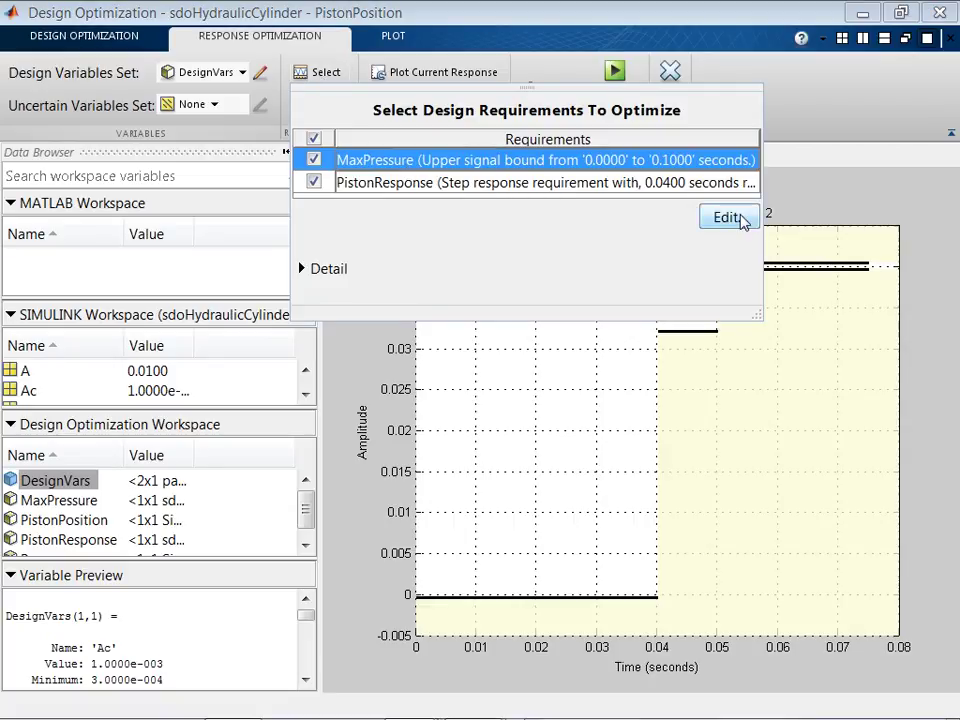
pyautogui.click(728, 92)
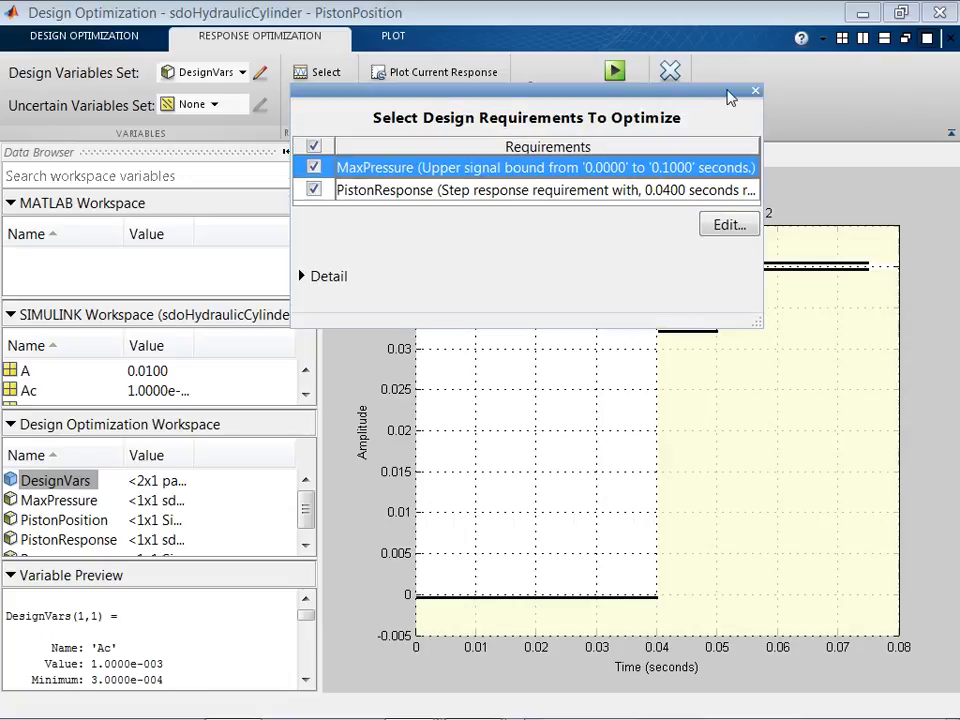
pyautogui.click(755, 91)
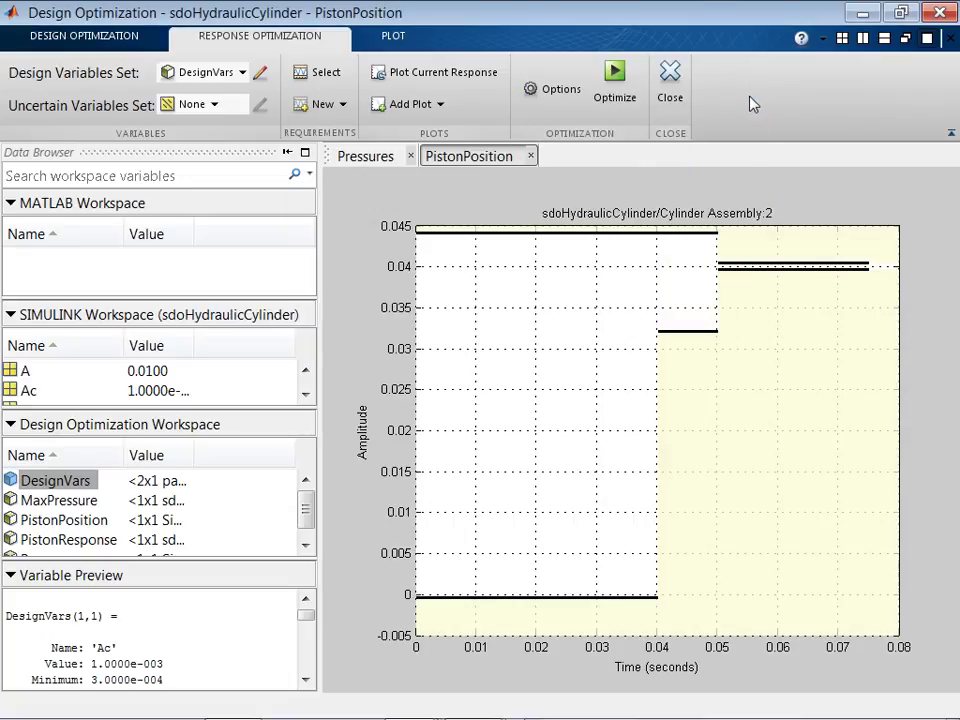
pyautogui.click(843, 47)
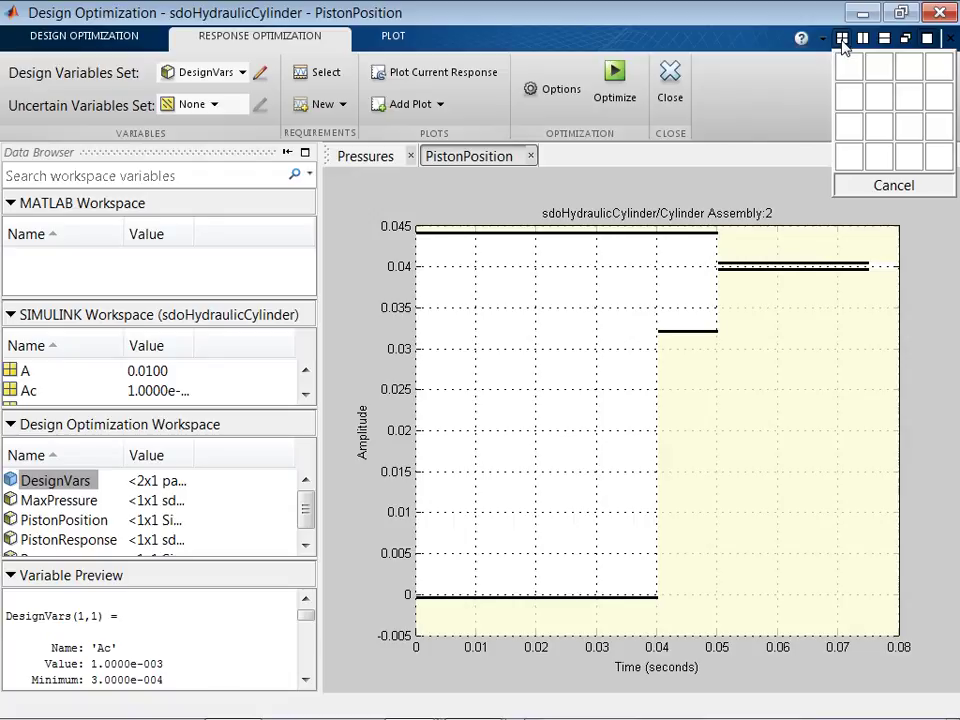
pyautogui.click(873, 100)
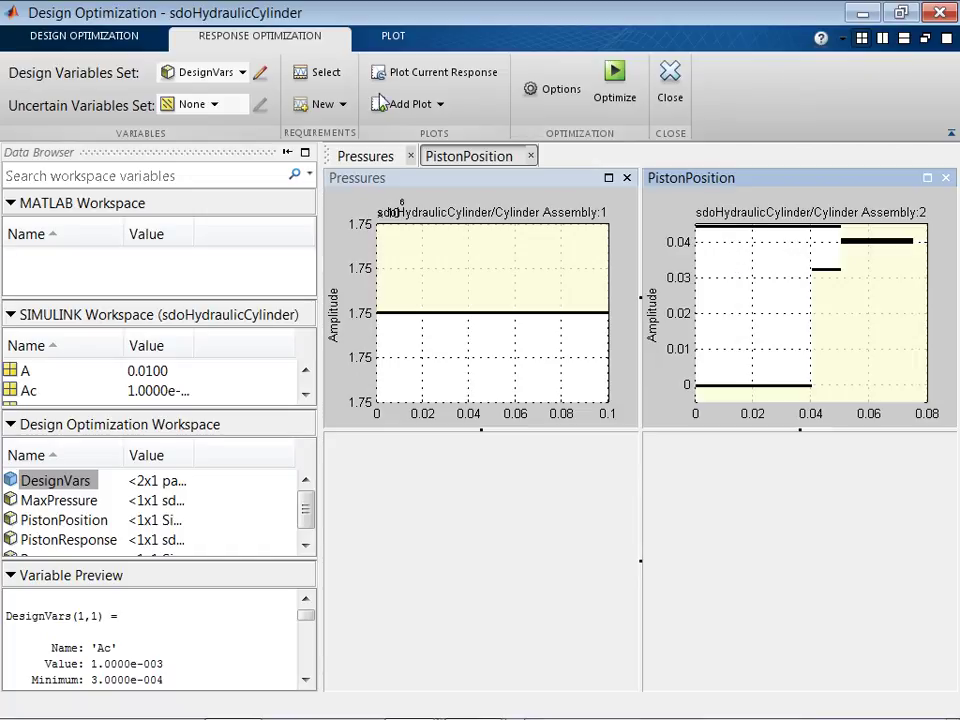
pyautogui.click(342, 106)
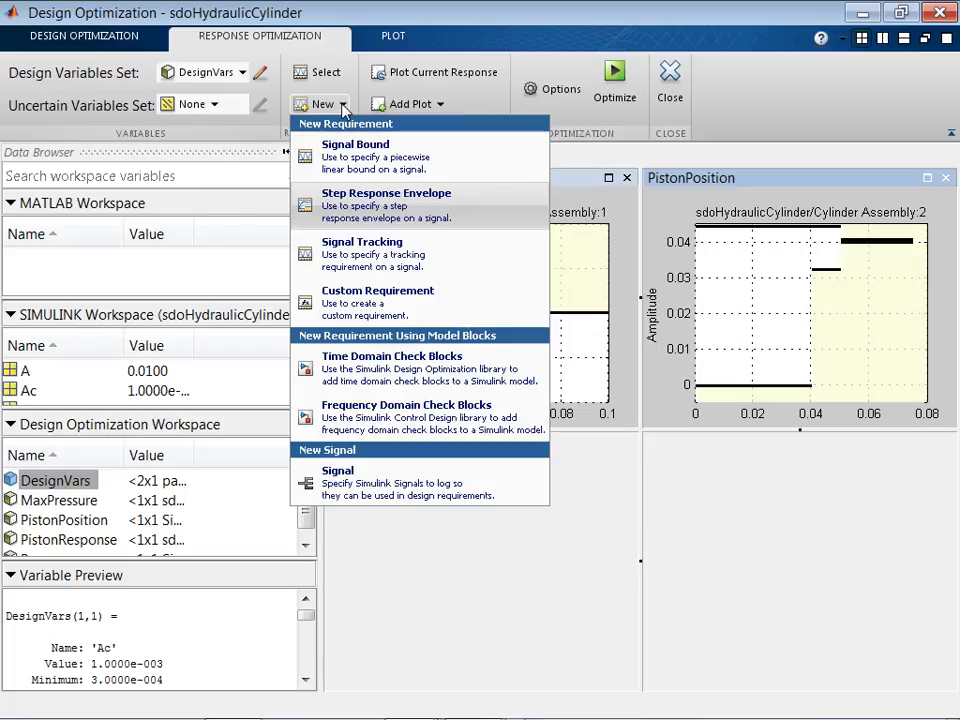
pyautogui.click(368, 312)
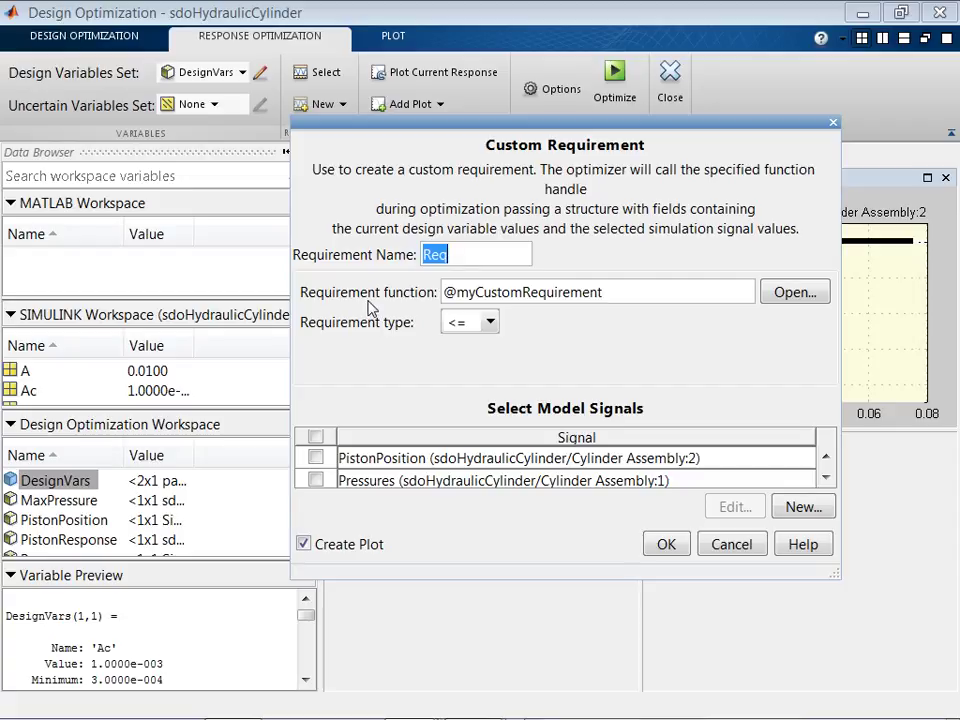
pyautogui.write('Min')
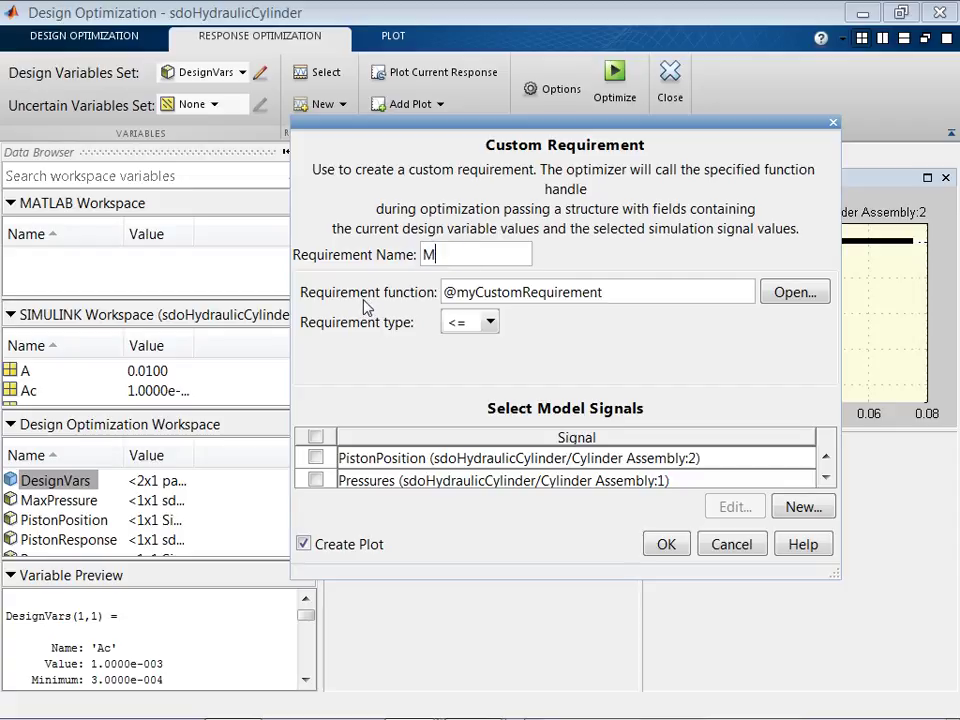
pyautogui.write('rea')
pyautogui.moveTo(459, 292); pyautogui.dragTo(608, 294)
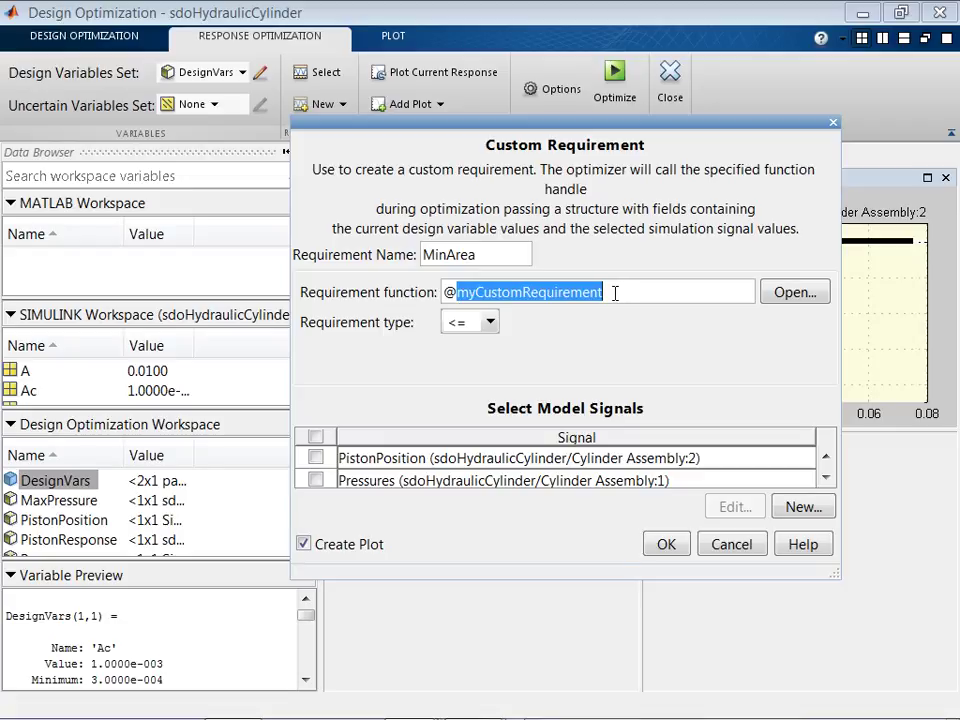
pyautogui.write('sdo')
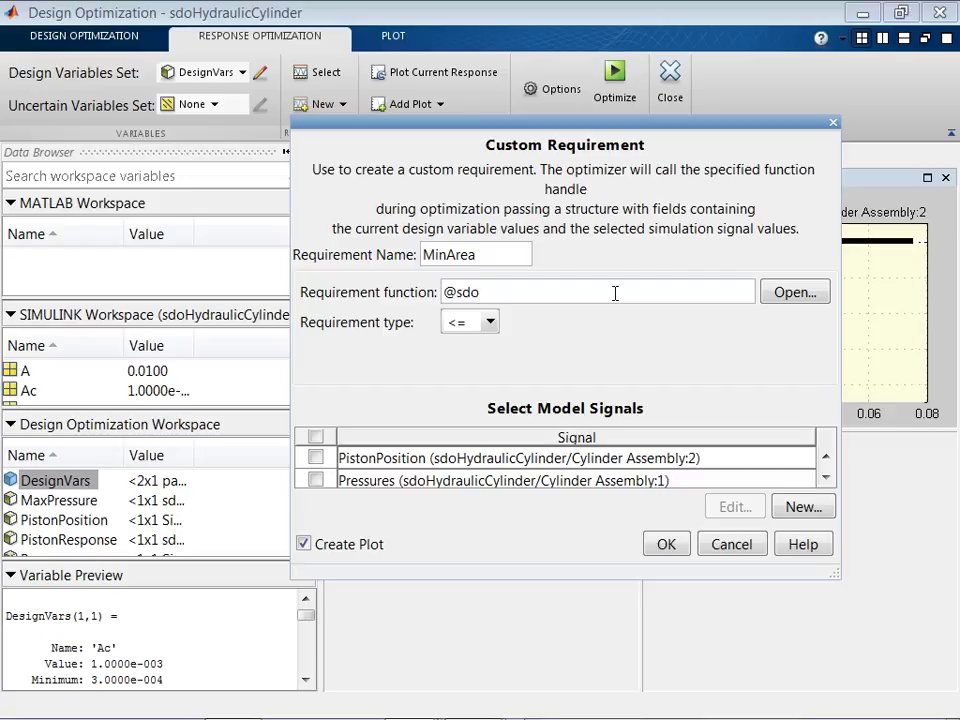
pyautogui.write('HydraulicCylinder')
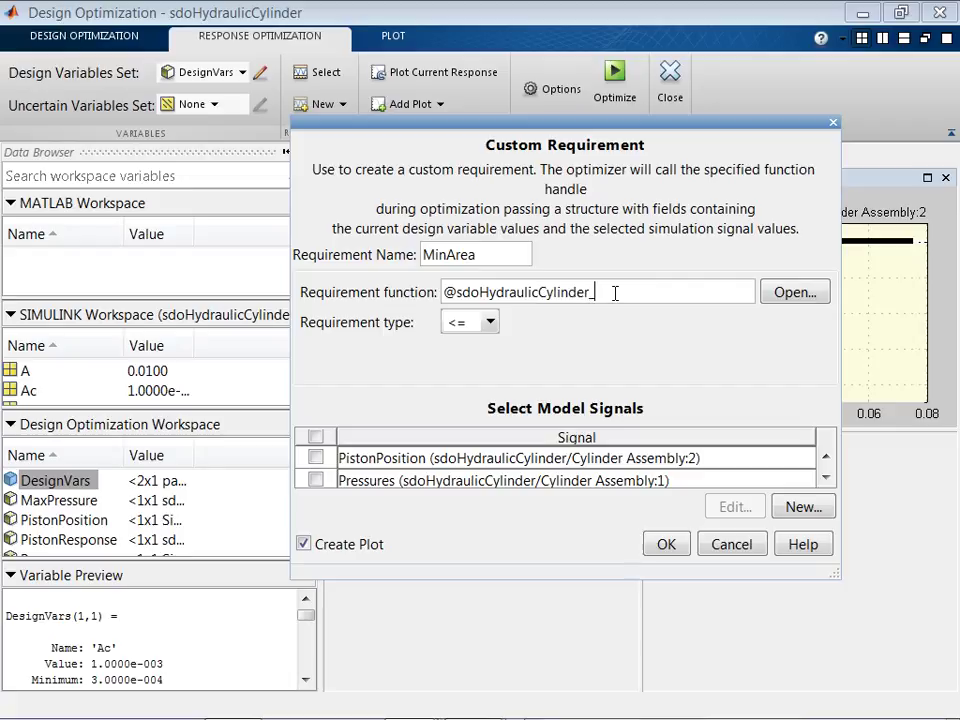
pyautogui.write('_customObjective')
pyautogui.click(491, 327)
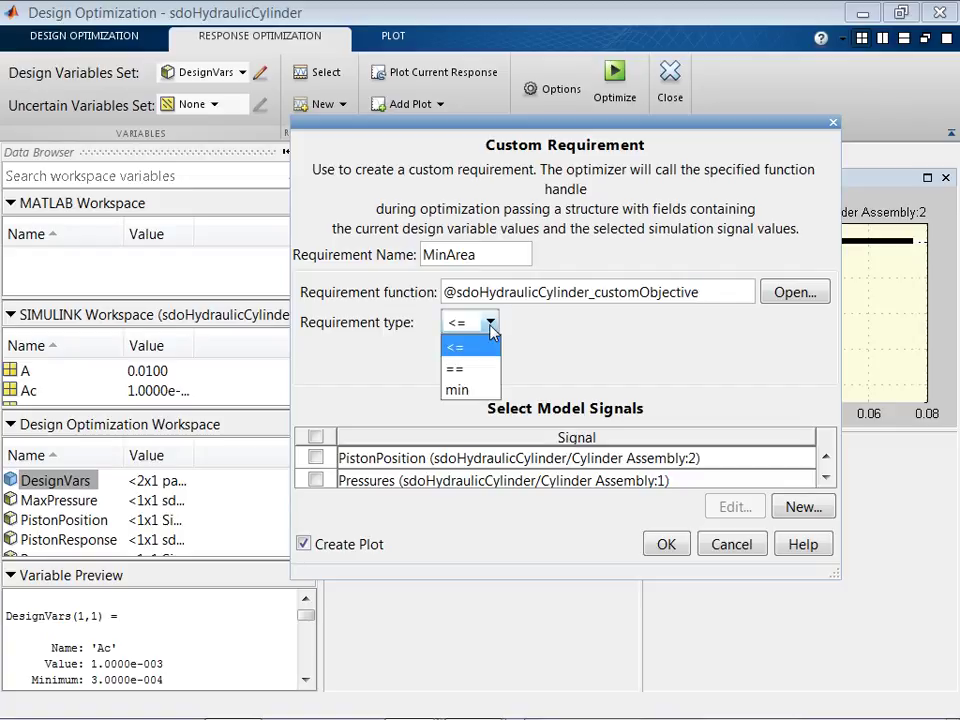
pyautogui.click(458, 390)
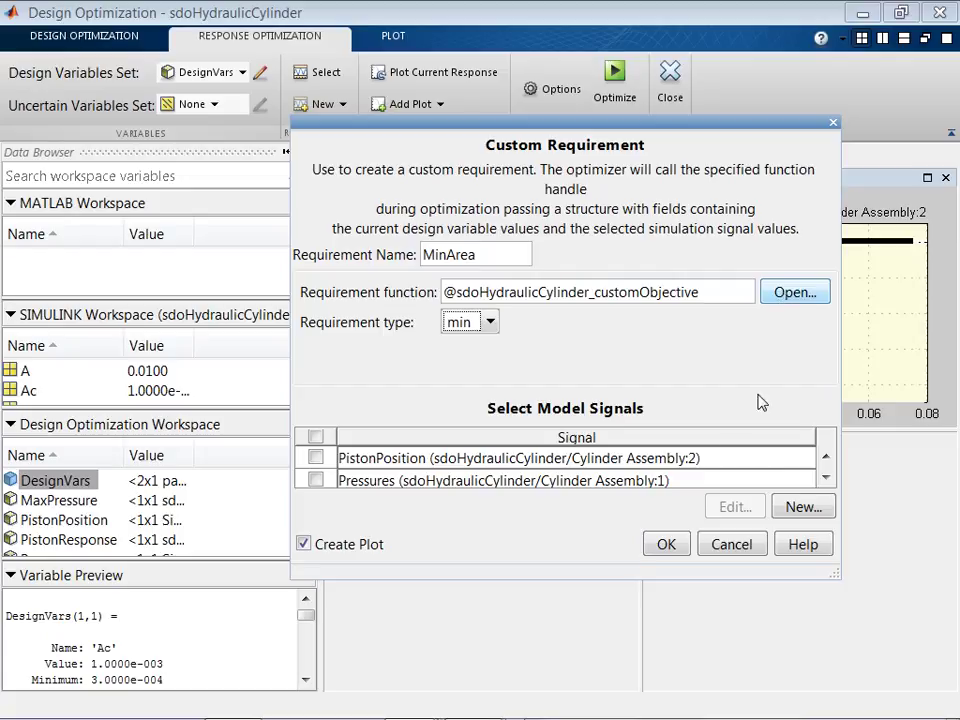
# Step: Examine the data argument and Ac assignment in the custom objective function's code, close the Editor and accept the MinArea requirement
pyautogui.click(787, 293)
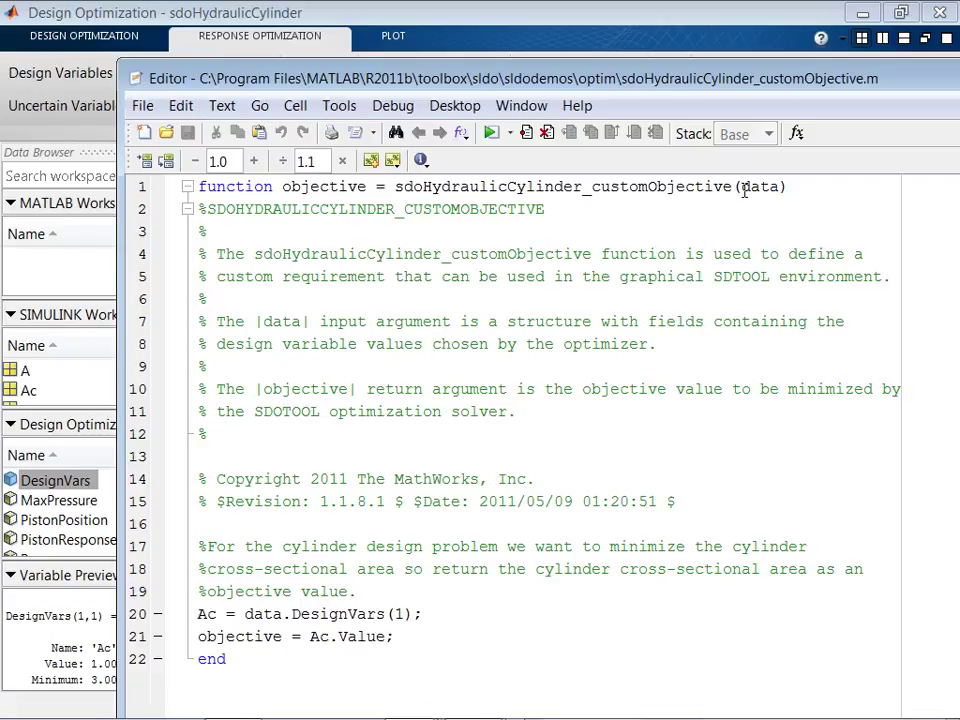
pyautogui.moveTo(748, 62); pyautogui.dragTo(671, 64)
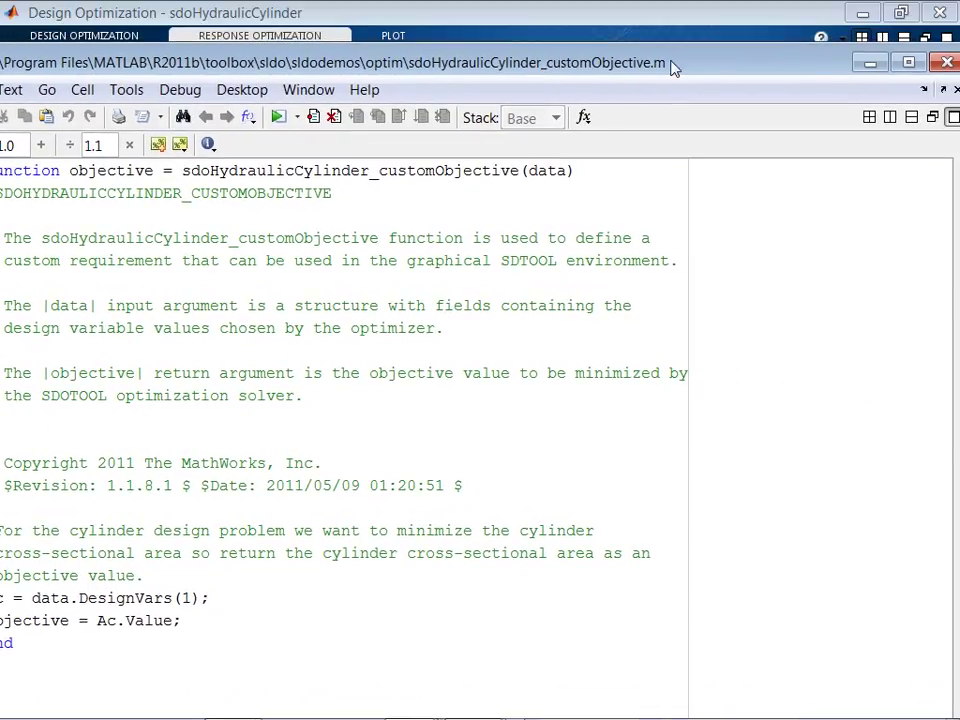
pyautogui.click(912, 62)
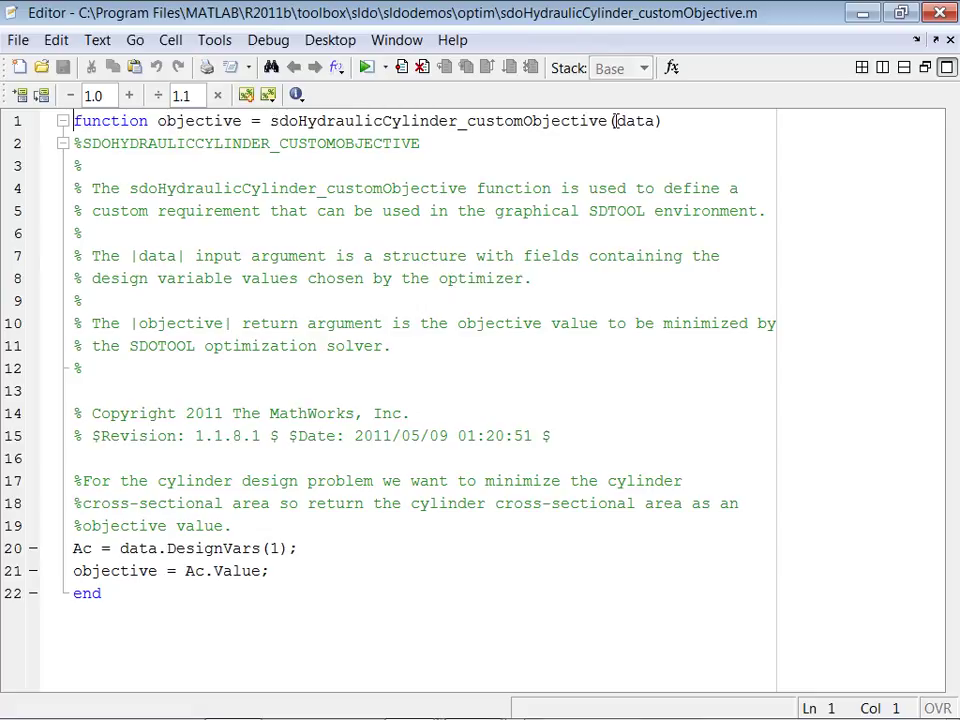
pyautogui.moveTo(619, 120); pyautogui.dragTo(656, 120)
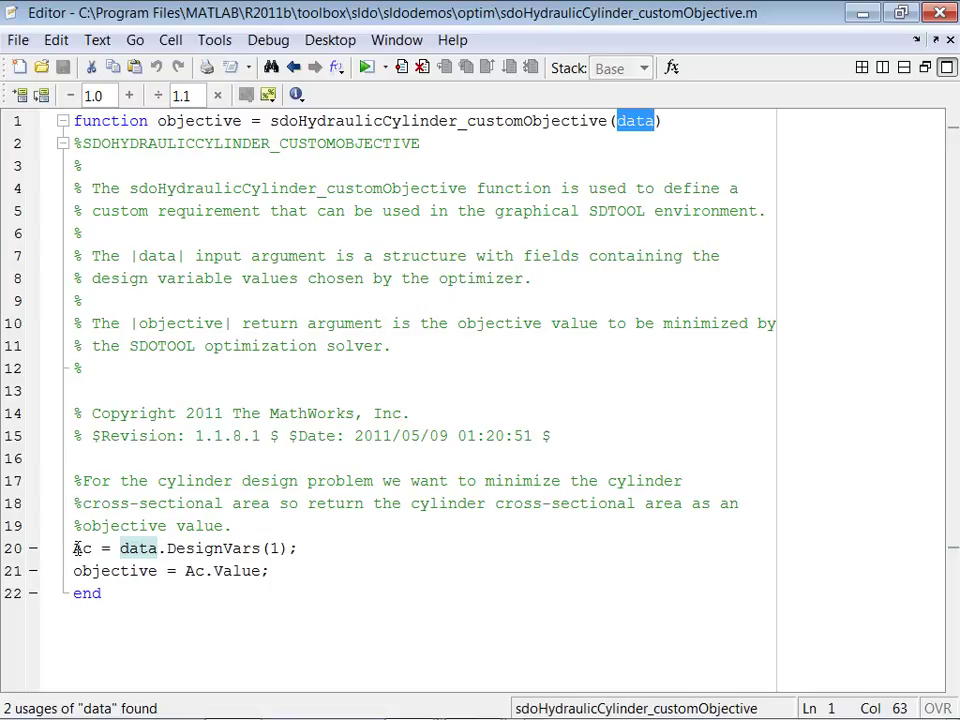
pyautogui.moveTo(77, 548); pyautogui.dragTo(91, 548)
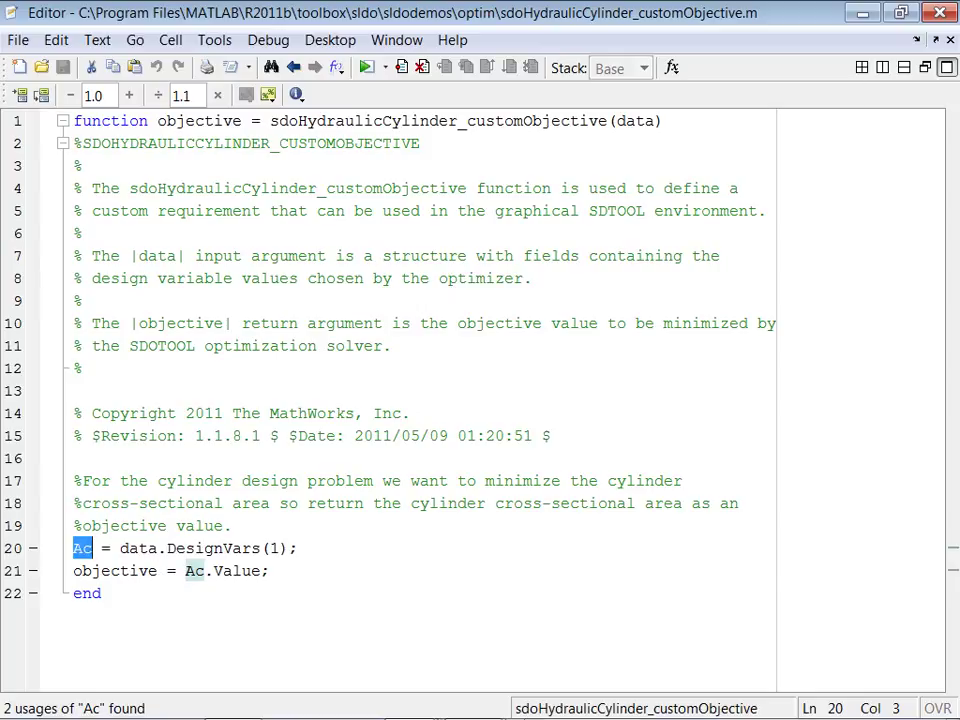
pyautogui.click(948, 12)
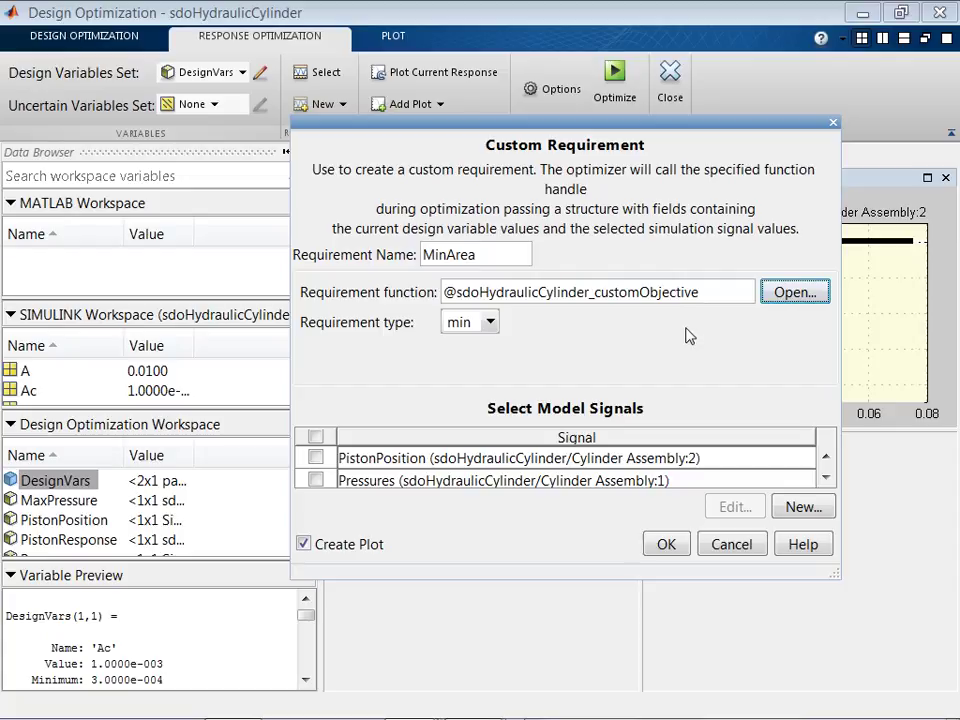
pyautogui.click(794, 292)
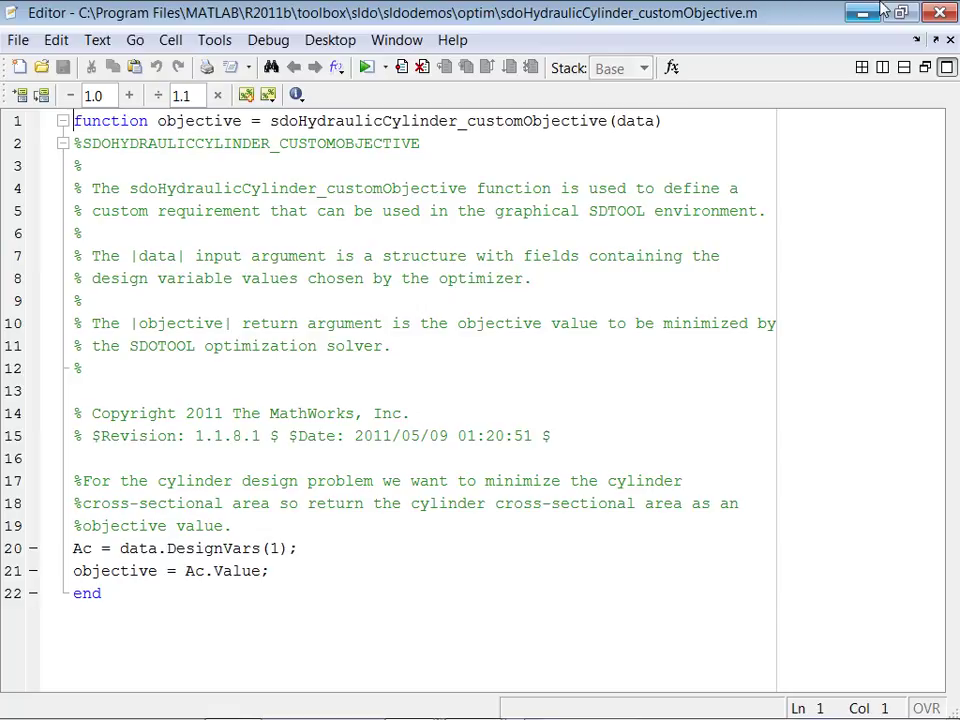
pyautogui.click(943, 20)
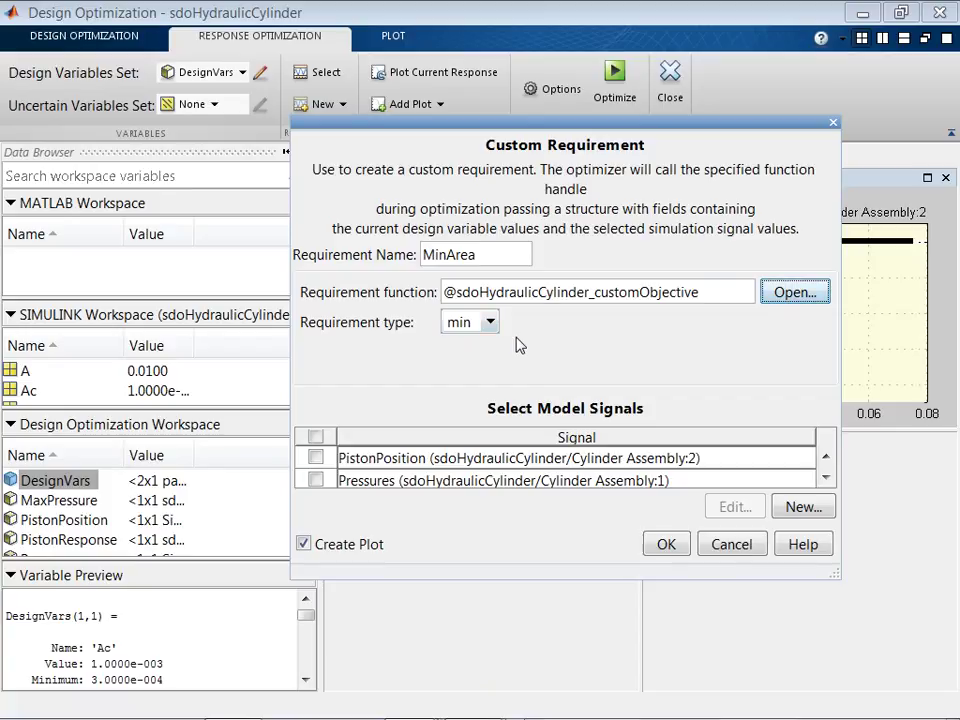
pyautogui.click(666, 546)
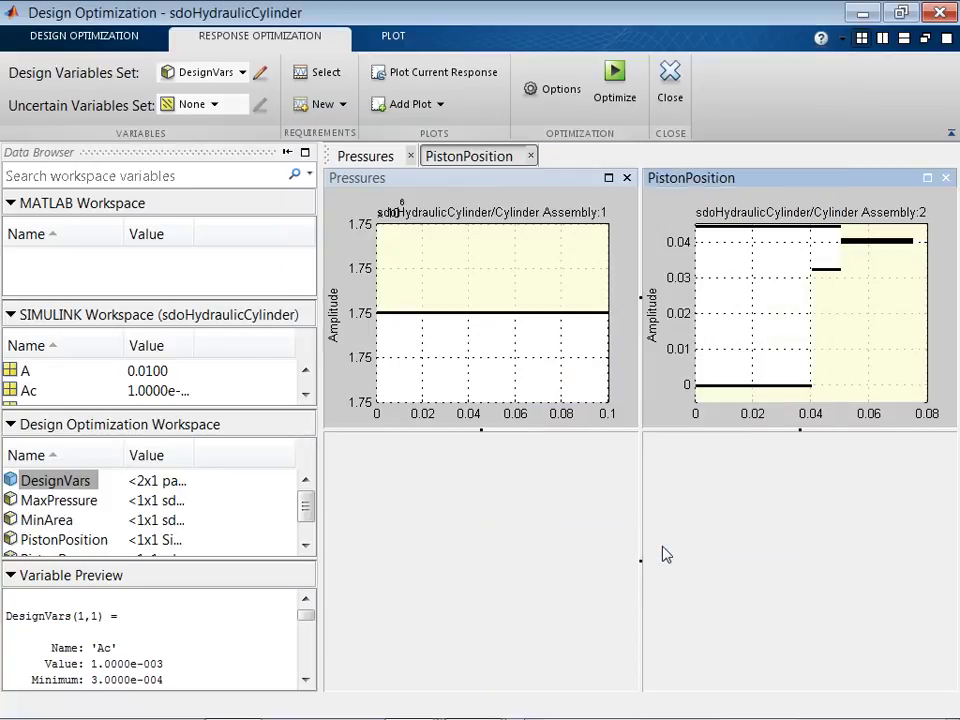
# Step: Add a DesignVars plot showing scaled values and plot the model's current response against the requirements
pyautogui.click(440, 105)
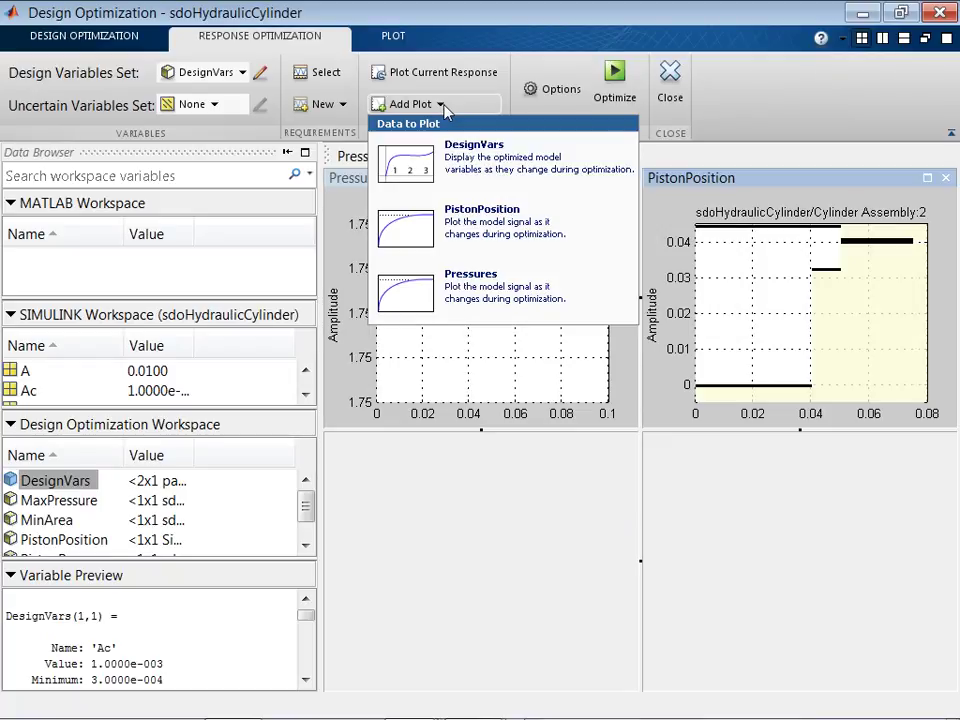
pyautogui.click(451, 162)
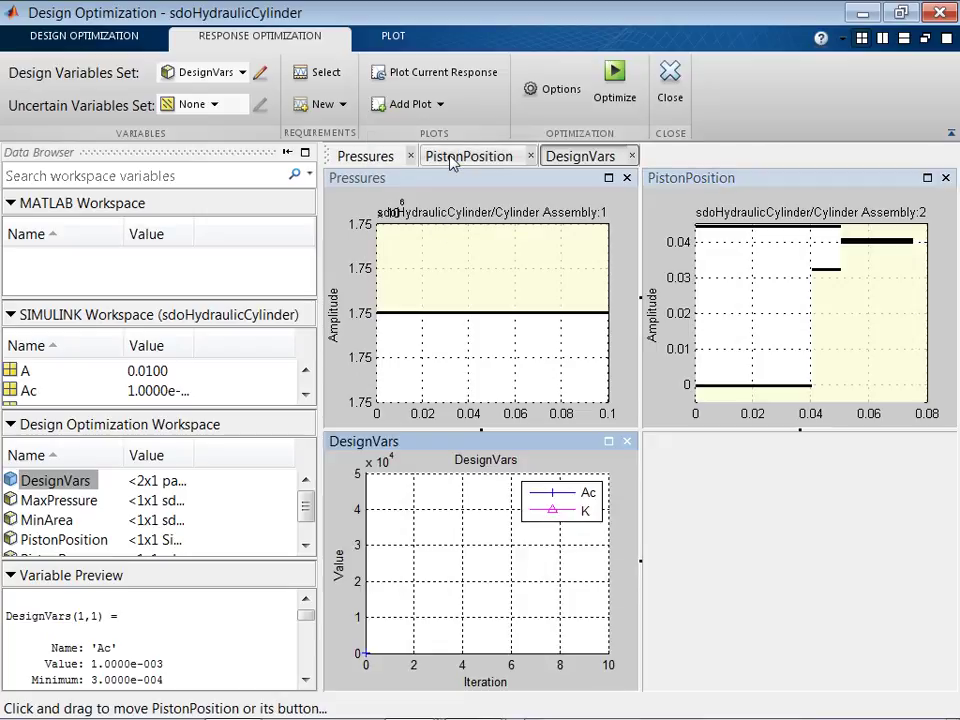
pyautogui.rightClick(447, 515)
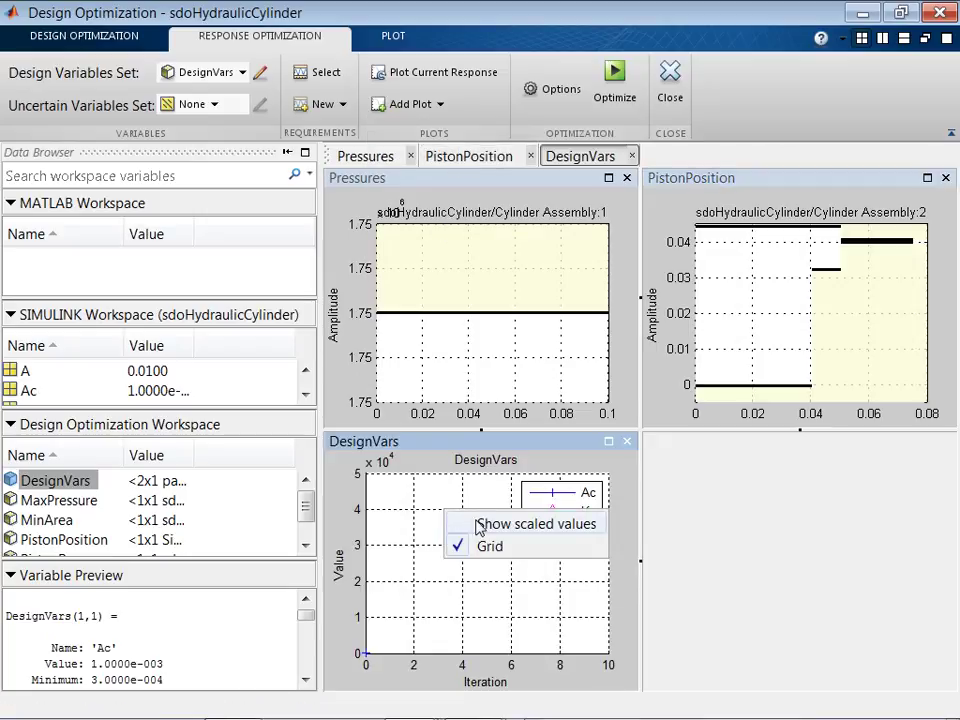
pyautogui.click(480, 524)
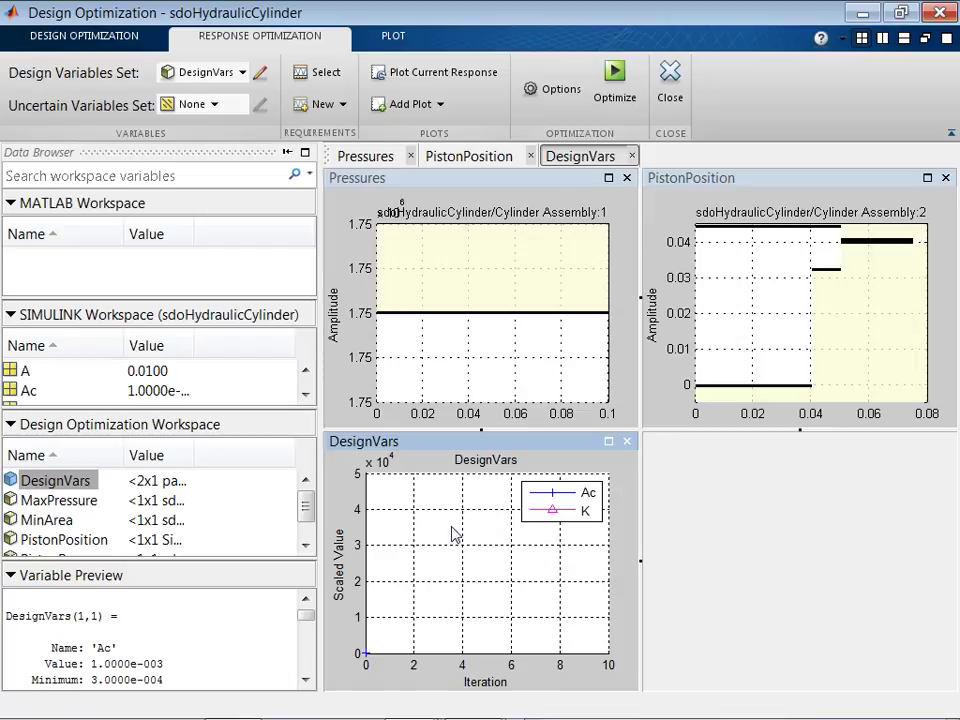
pyautogui.click(437, 80)
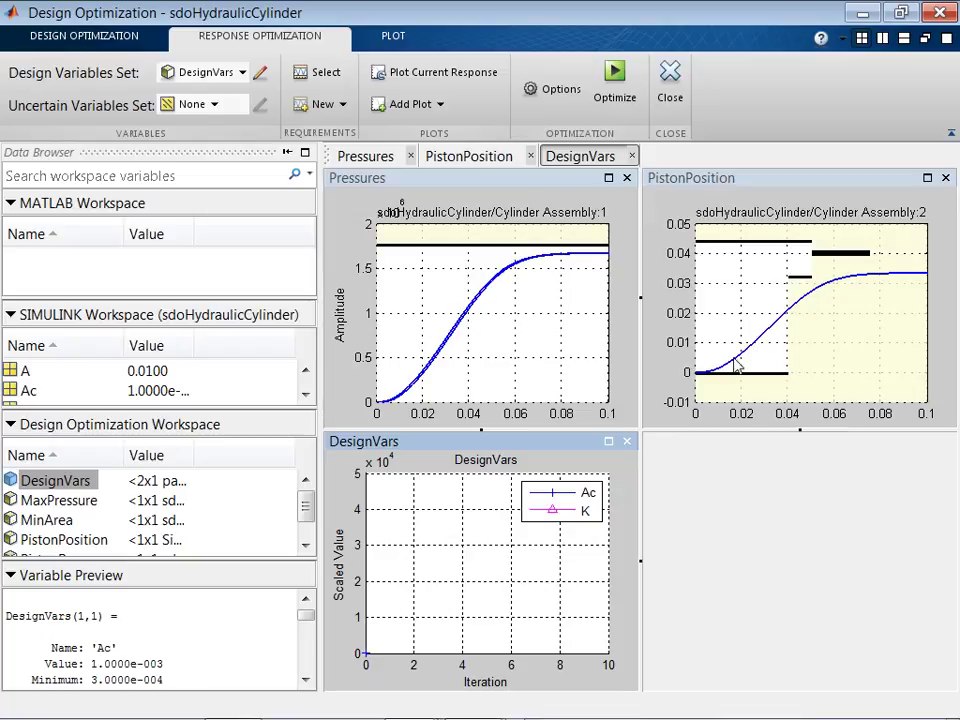
# Step: Collapse the Data Browser to enlarge the plots and run the hydraulic cylinder optimization
pyautogui.click(612, 80)
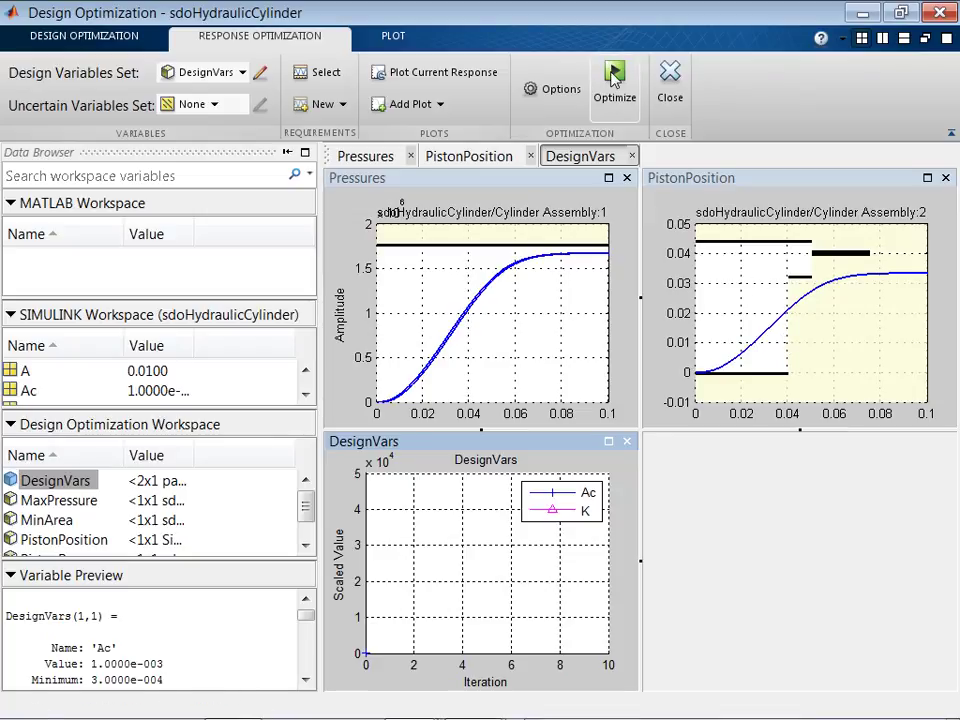
pyautogui.click(289, 155)
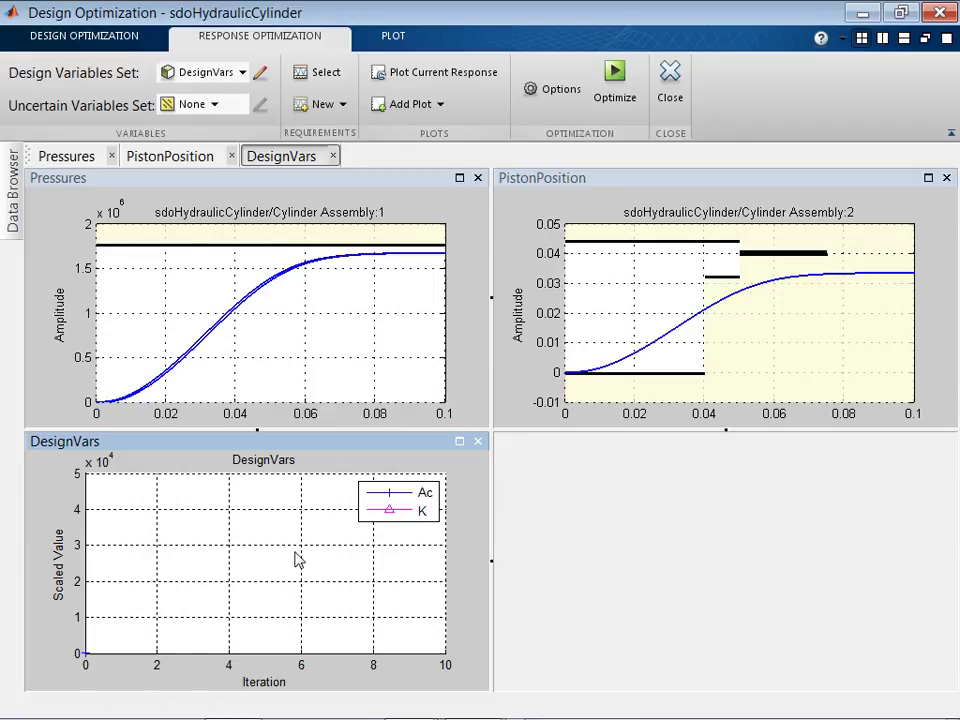
pyautogui.click(618, 72)
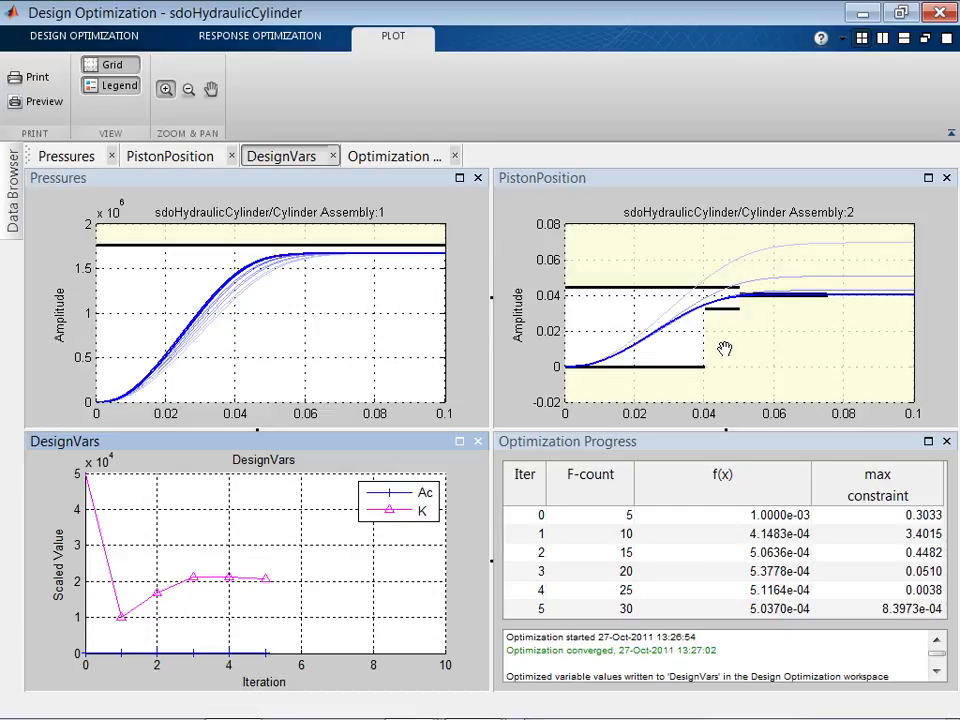
# Step: Close the optimization session without saving, and close the sdoHydraulicCylinder model, discarding its workspace contents
pyautogui.click(932, 16)
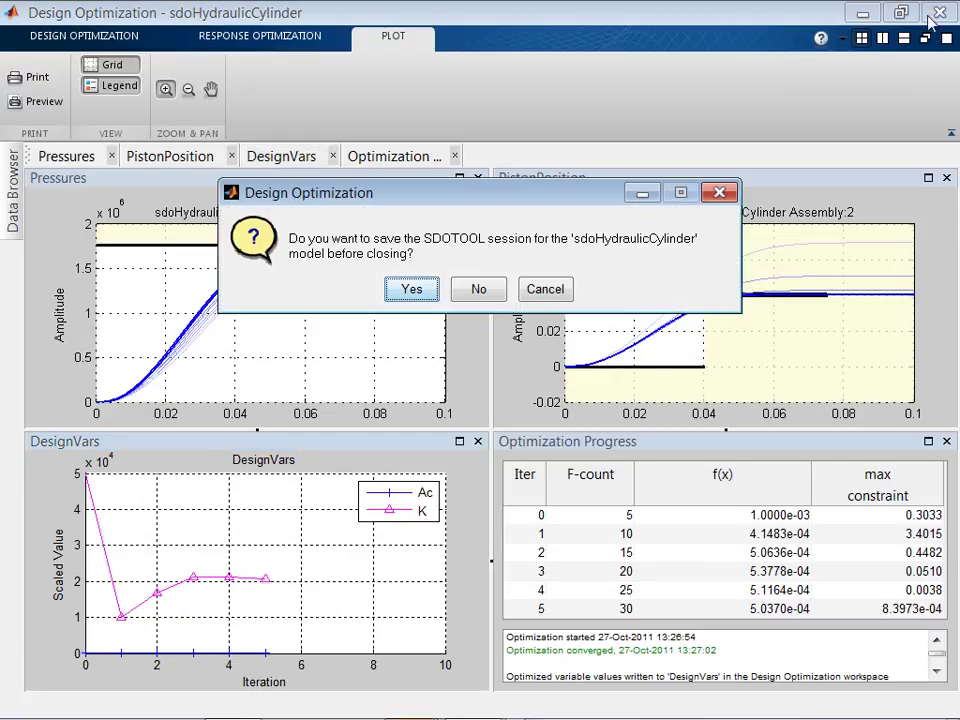
pyautogui.click(479, 289)
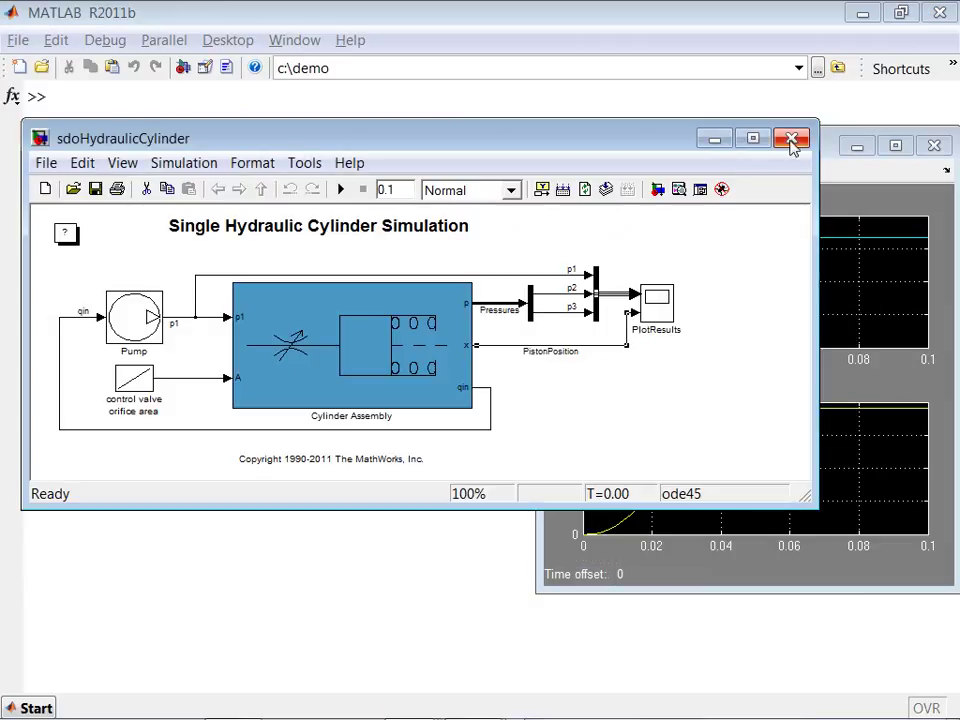
pyautogui.click(791, 140)
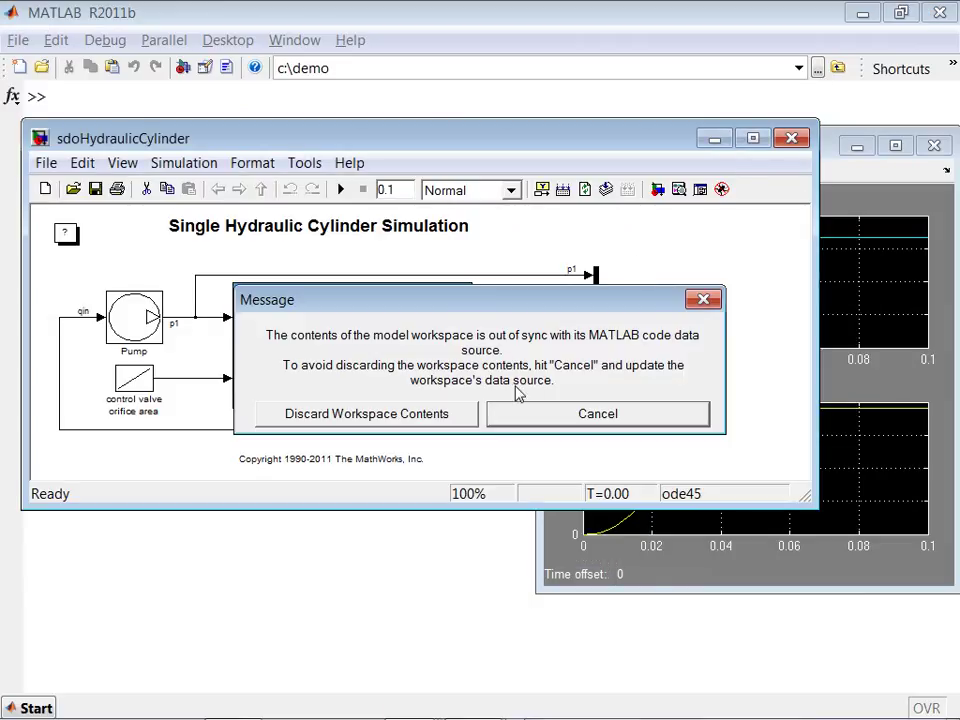
pyautogui.click(454, 416)
# Step: Switch to the PowerPoint presentation and advance to the slide on custom constraints and cost functions for response optimization
pyautogui.hotkey('alt', 'Tab')
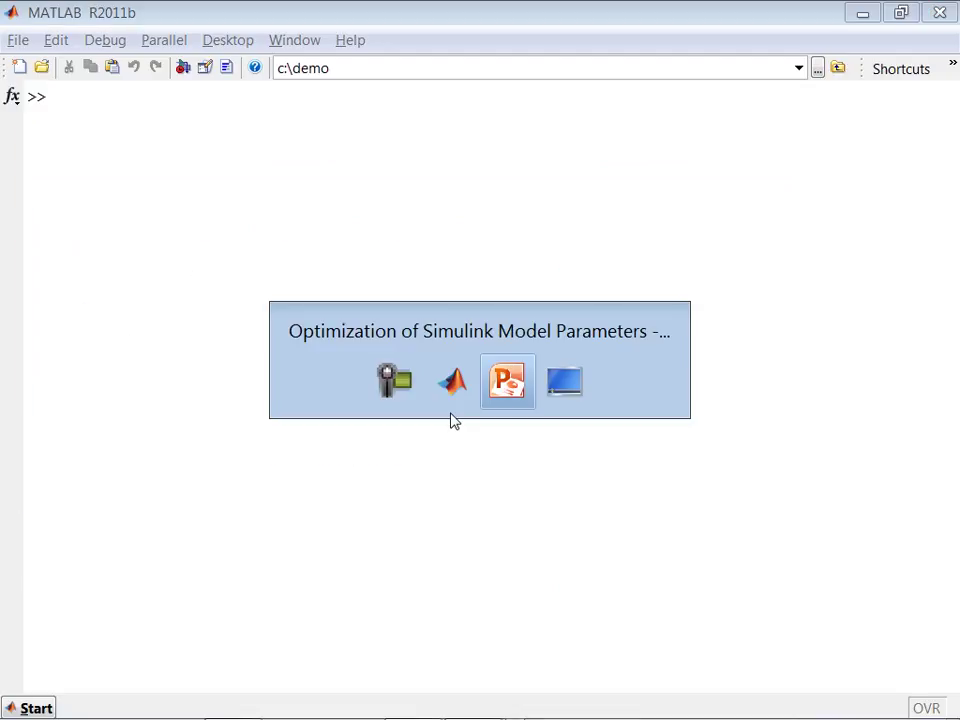
pyautogui.press('Right')
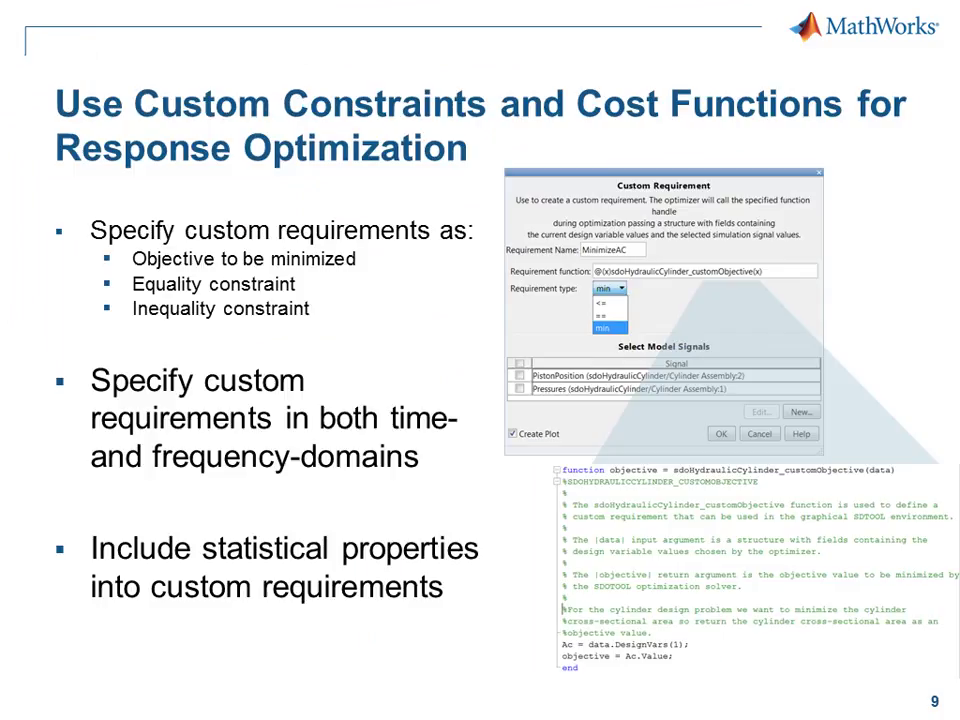
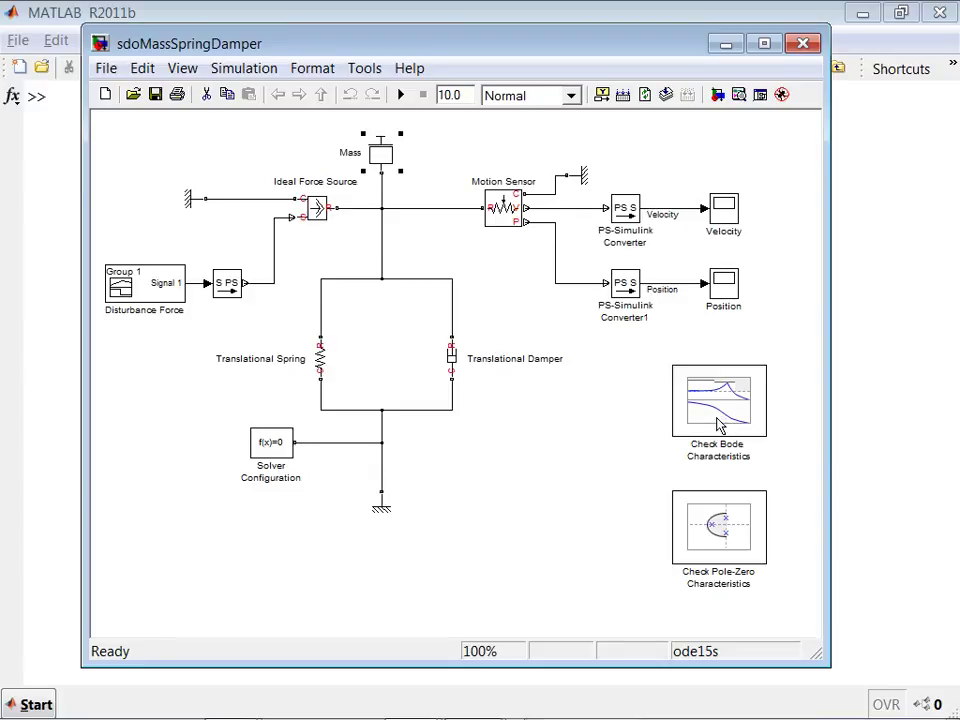
# Step: Examine the percent overshoot bound of the Check Pole-Zero Characteristics block in sdoMassSpringDamper and accept its parameters
pyautogui.click(703, 518)
pyautogui.doubleClick(703, 518)
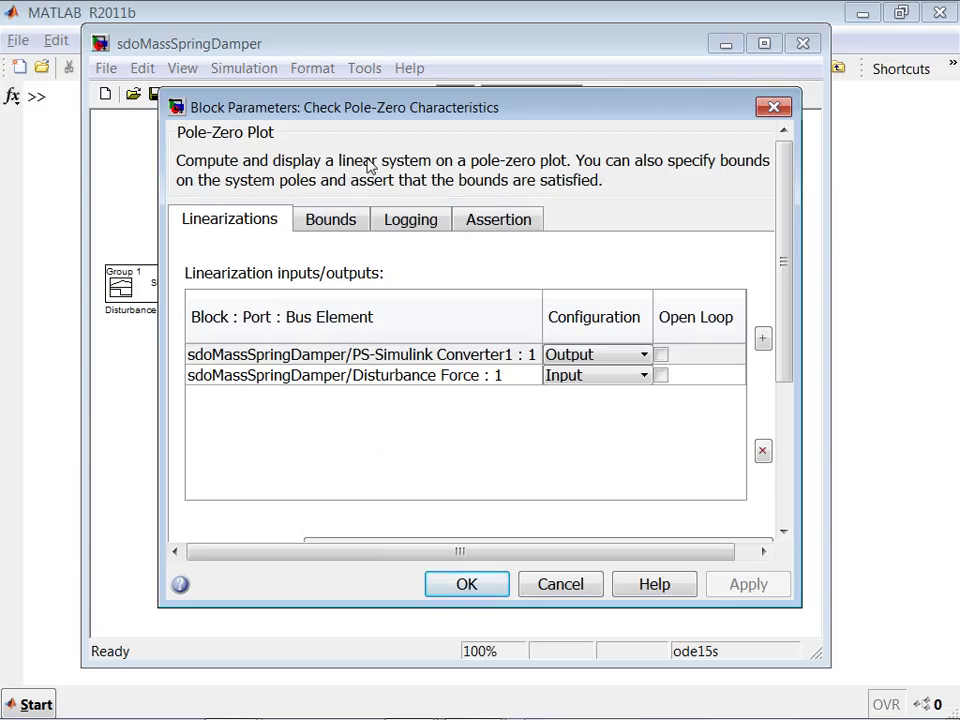
pyautogui.click(341, 222)
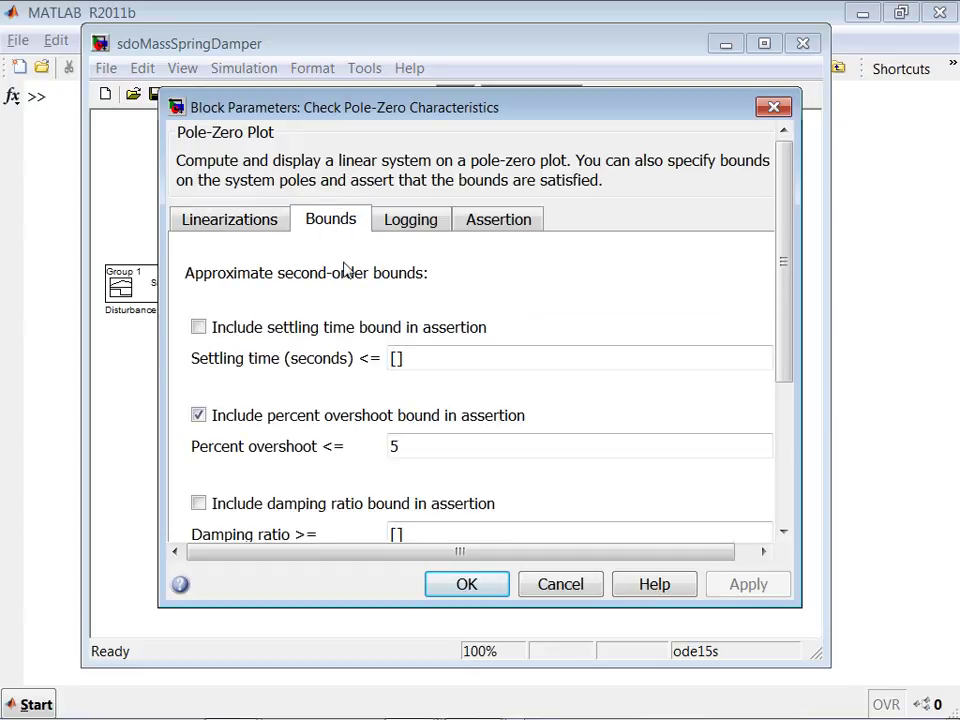
pyautogui.click(390, 445)
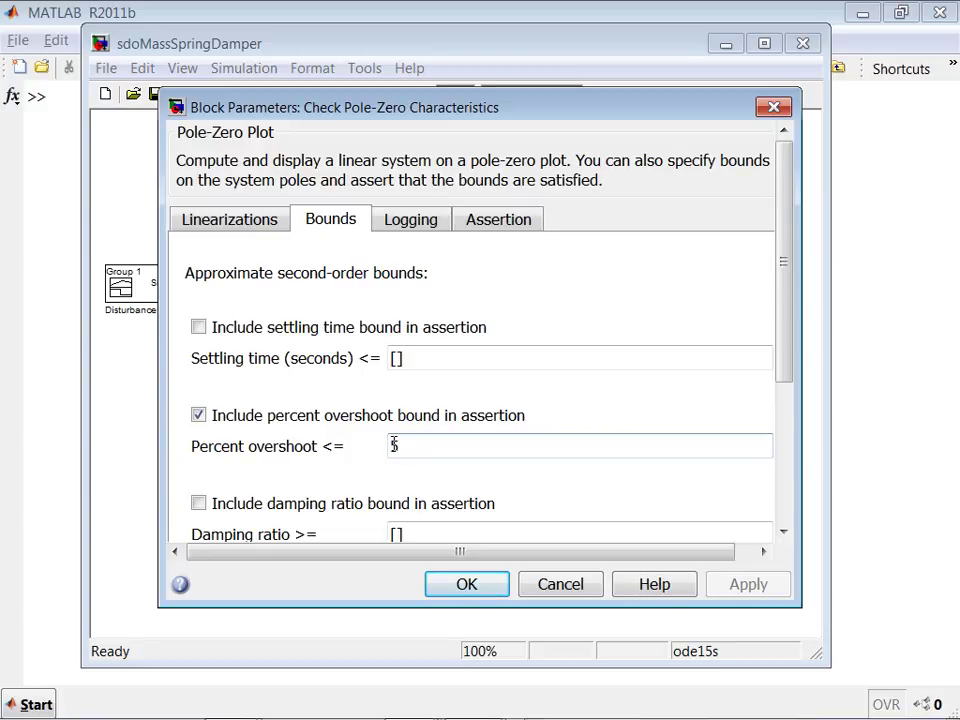
pyautogui.click(452, 584)
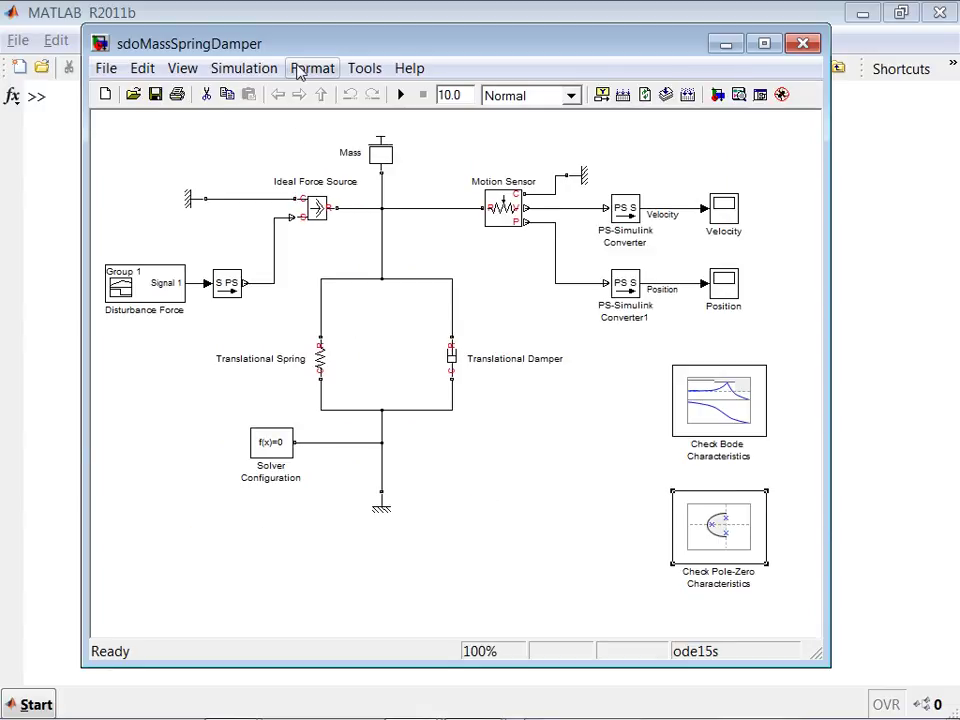
# Step: Start Response Optimization for sdoMassSpringDamper in a maximized window and look through the Bode and pole-zero requirement plots
pyautogui.click(362, 72)
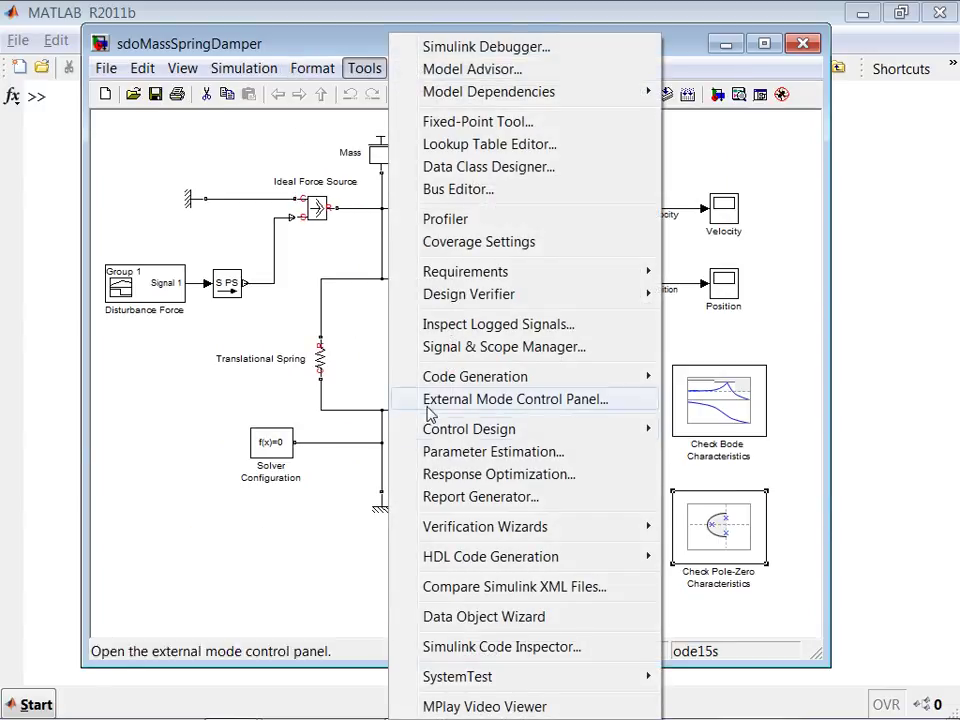
pyautogui.click(400, 476)
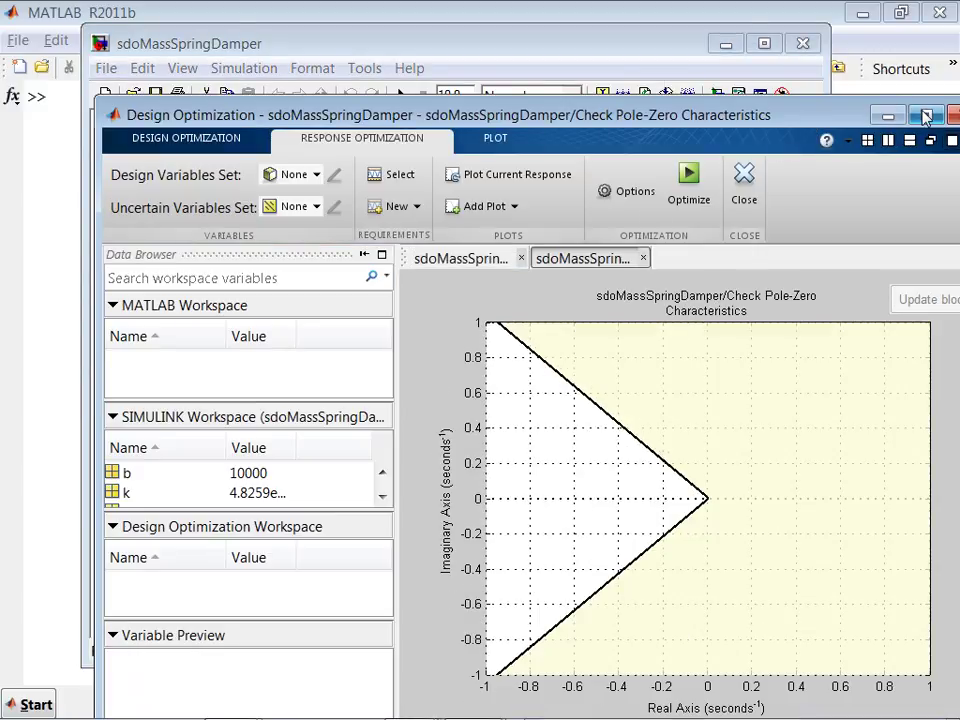
pyautogui.click(926, 117)
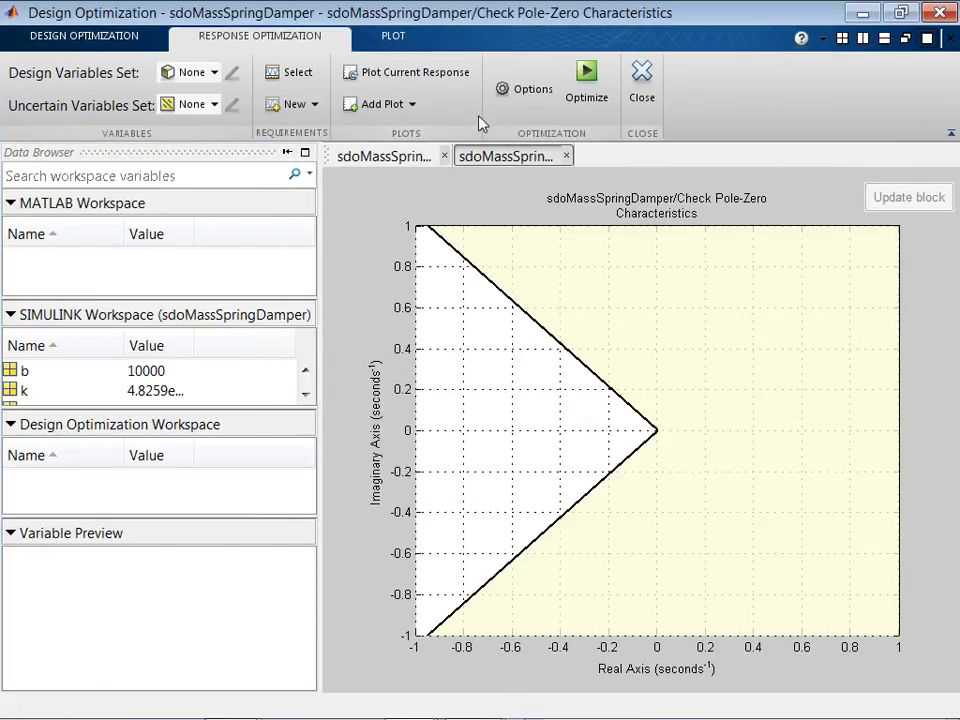
pyautogui.click(396, 157)
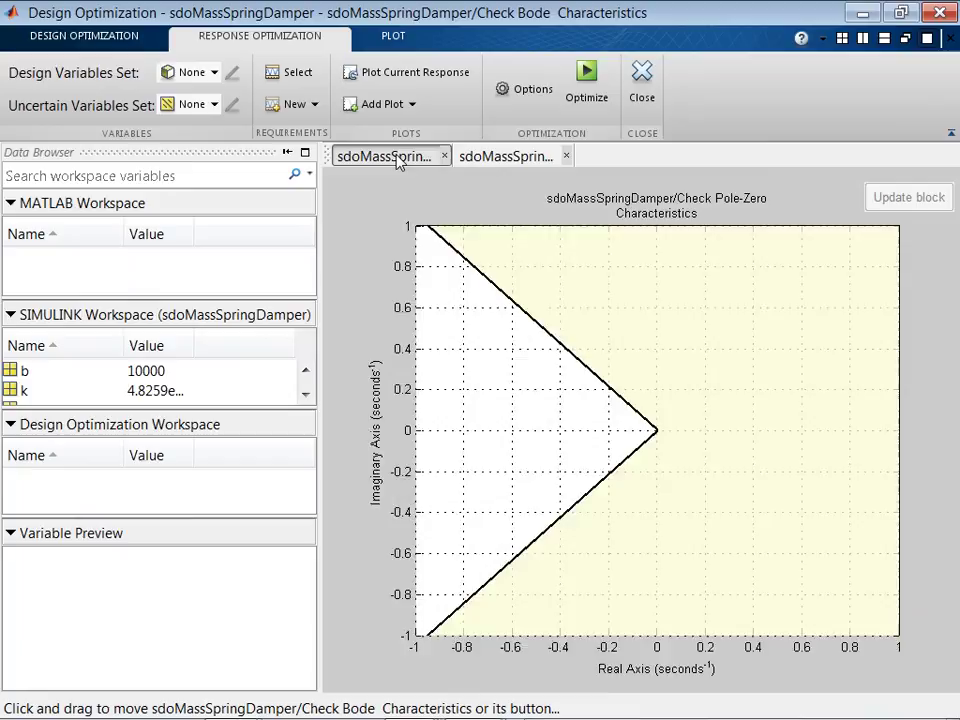
pyautogui.click(489, 157)
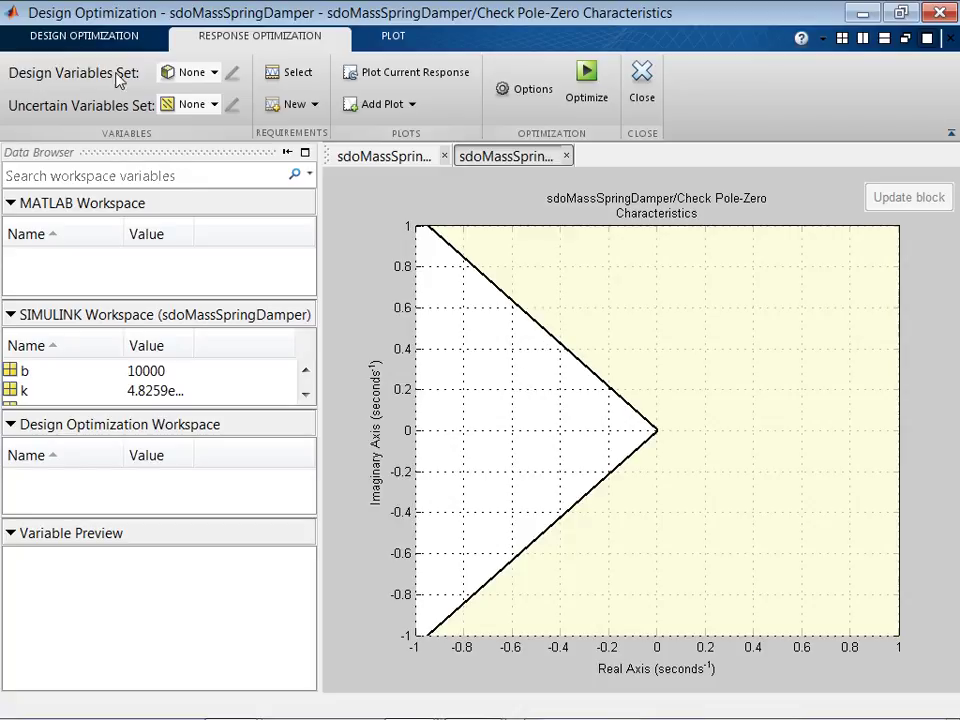
# Step: Load the sdoMassSpringDamper_sdosession session from the model workspace and tile the plots in a 2-by-2 grid
pyautogui.click(55, 35)
pyautogui.click(66, 78)
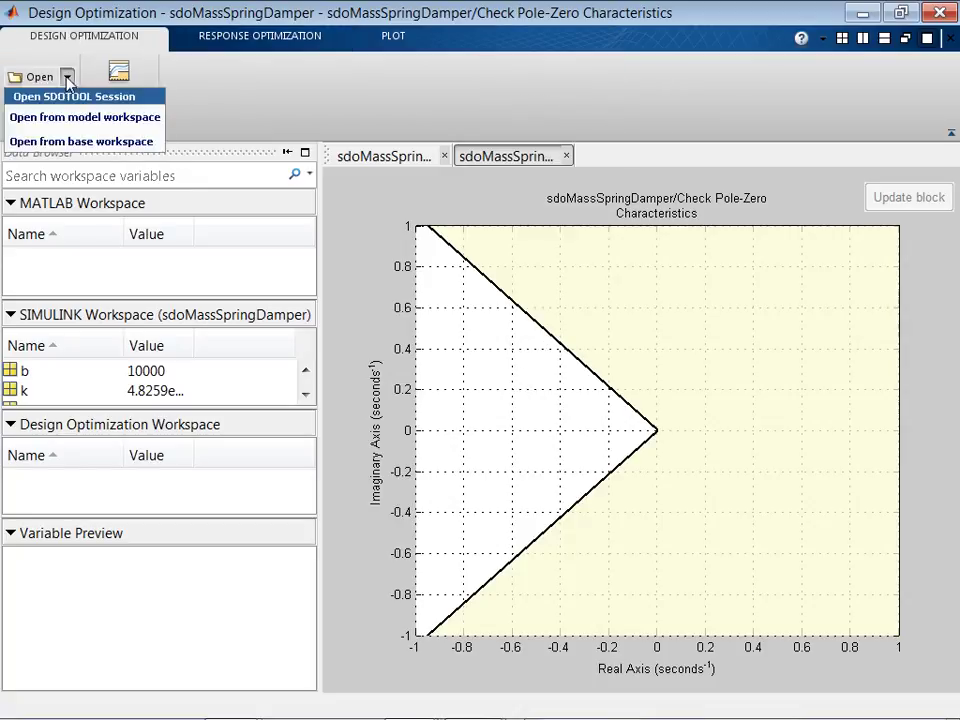
pyautogui.click(70, 118)
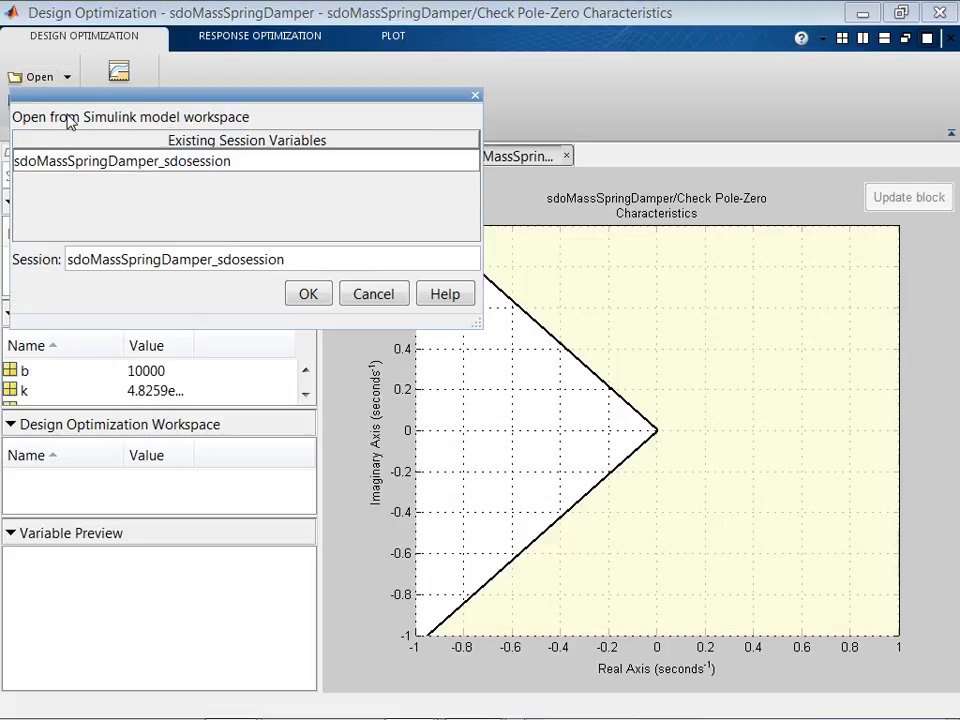
pyautogui.click(182, 163)
pyautogui.click(310, 295)
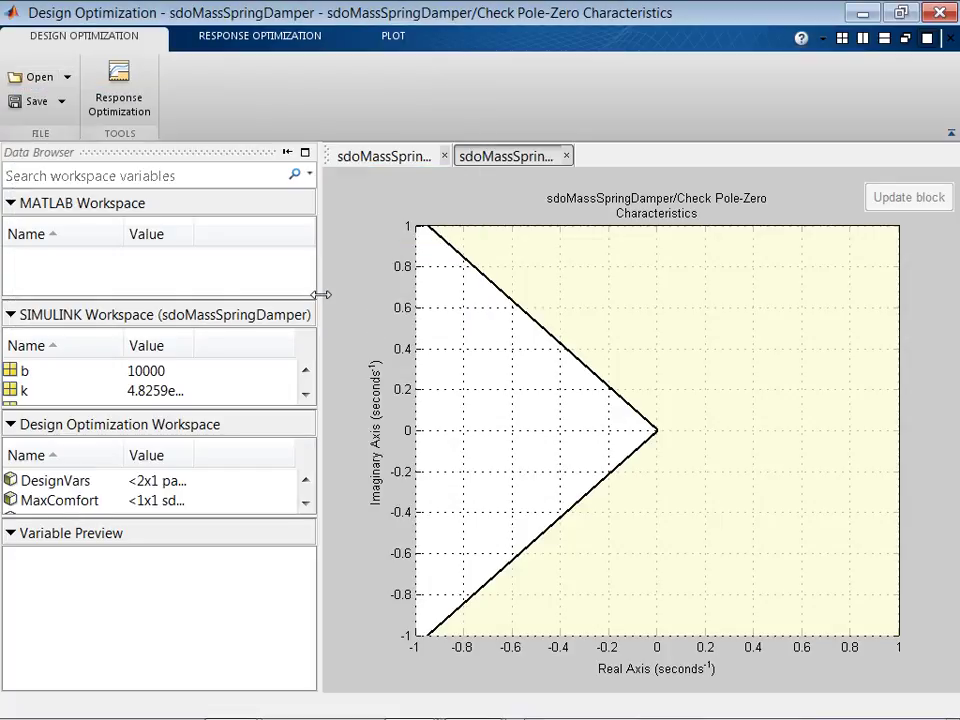
pyautogui.click(841, 37)
pyautogui.click(875, 95)
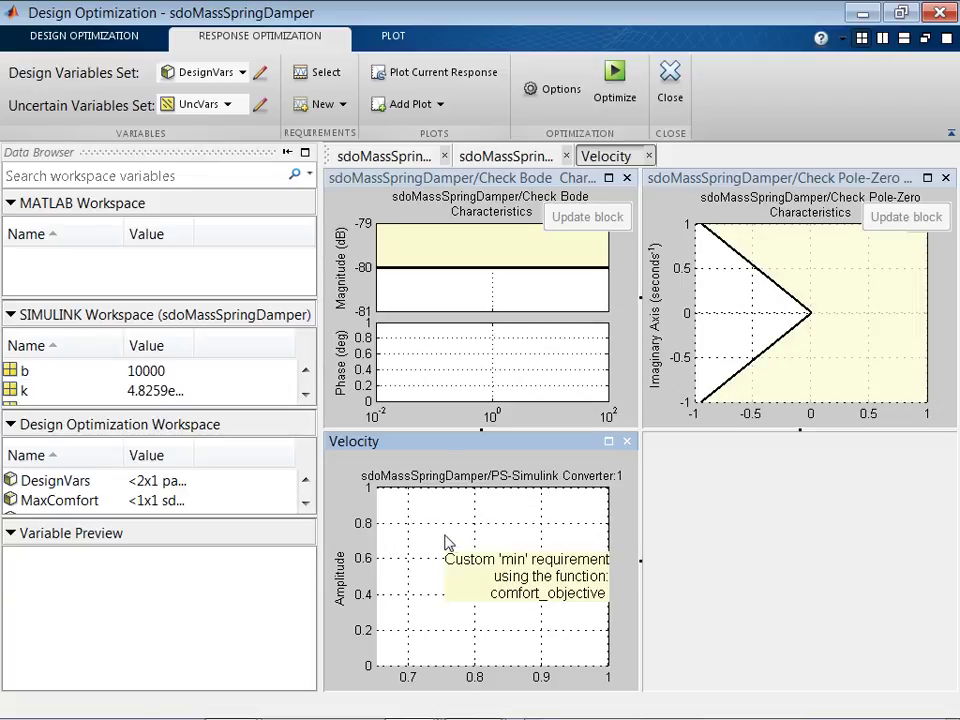
# Step: Review the b and k settings in DesignVars and the mLoad uncertain values and sampling method in UncVars
pyautogui.click(259, 77)
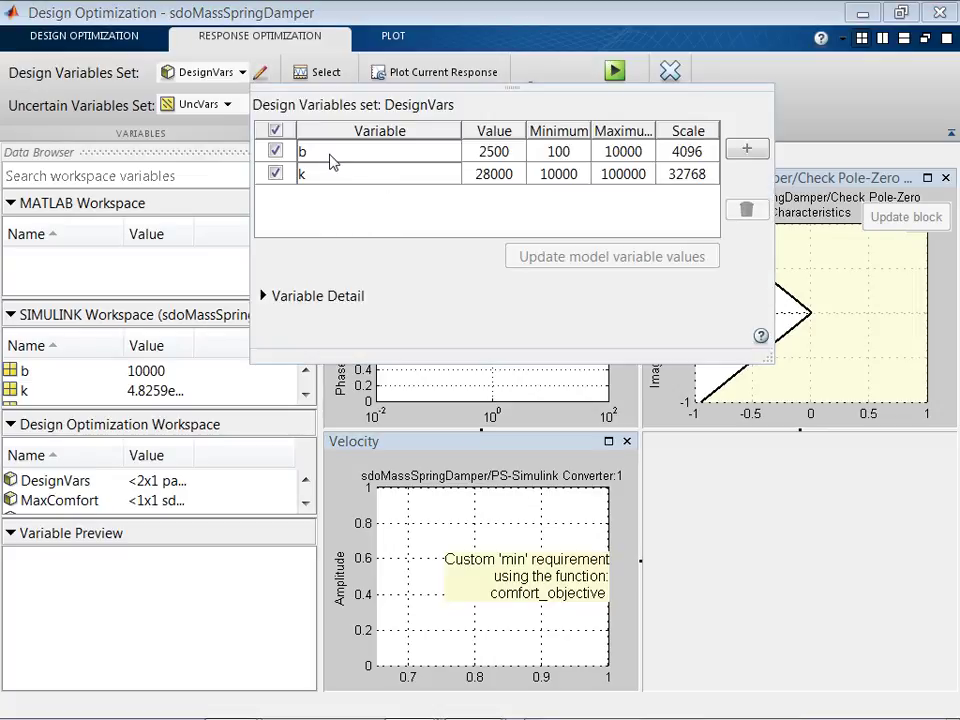
pyautogui.click(768, 91)
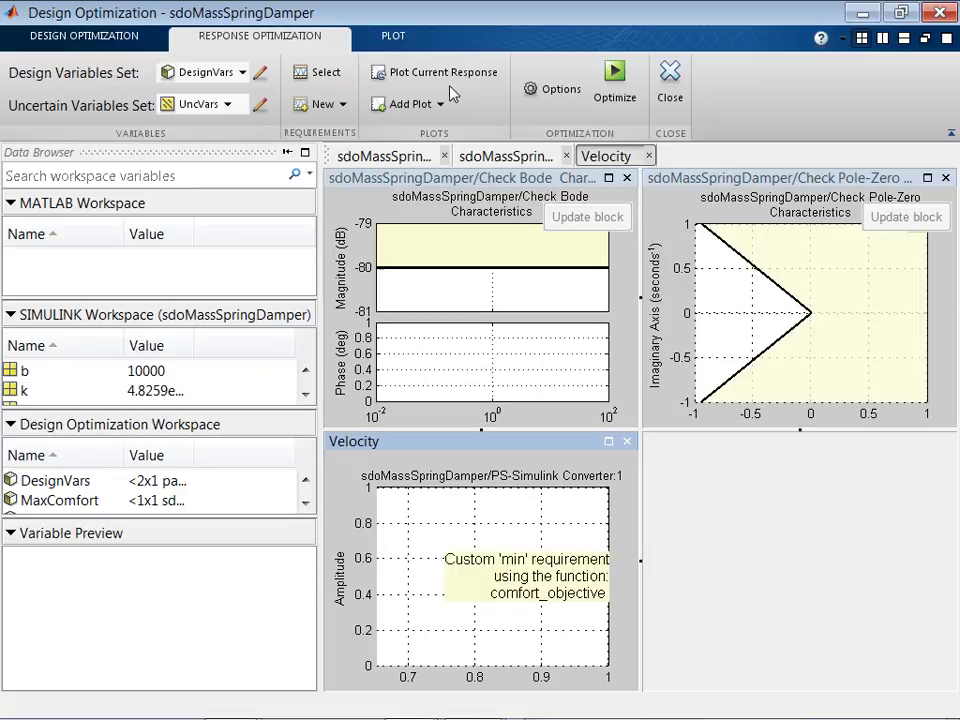
pyautogui.click(258, 106)
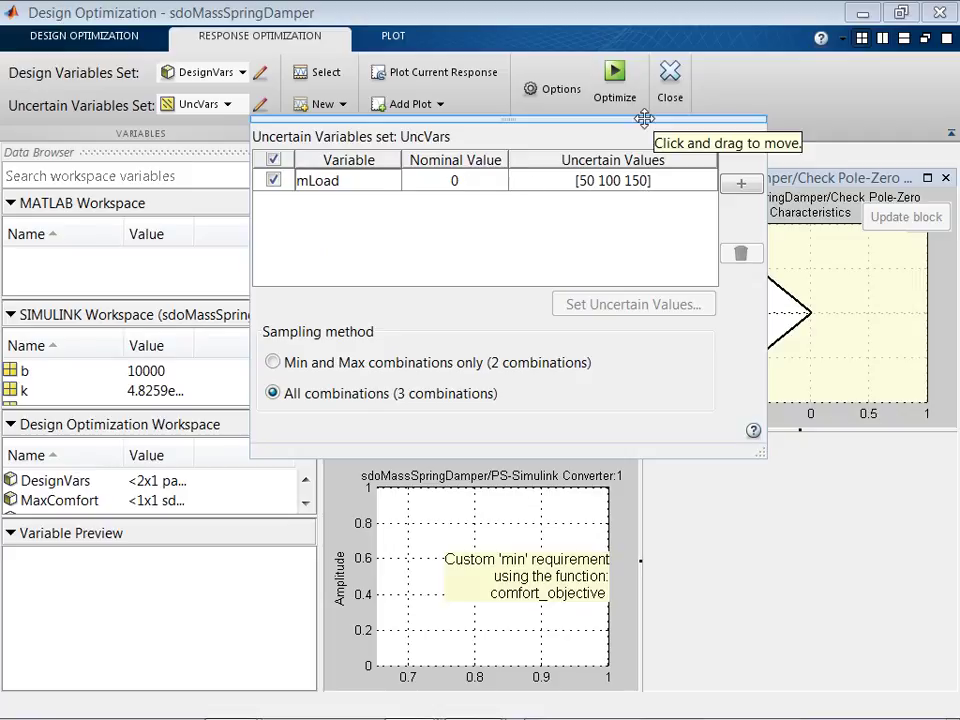
pyautogui.moveTo(644, 118); pyautogui.dragTo(645, 126)
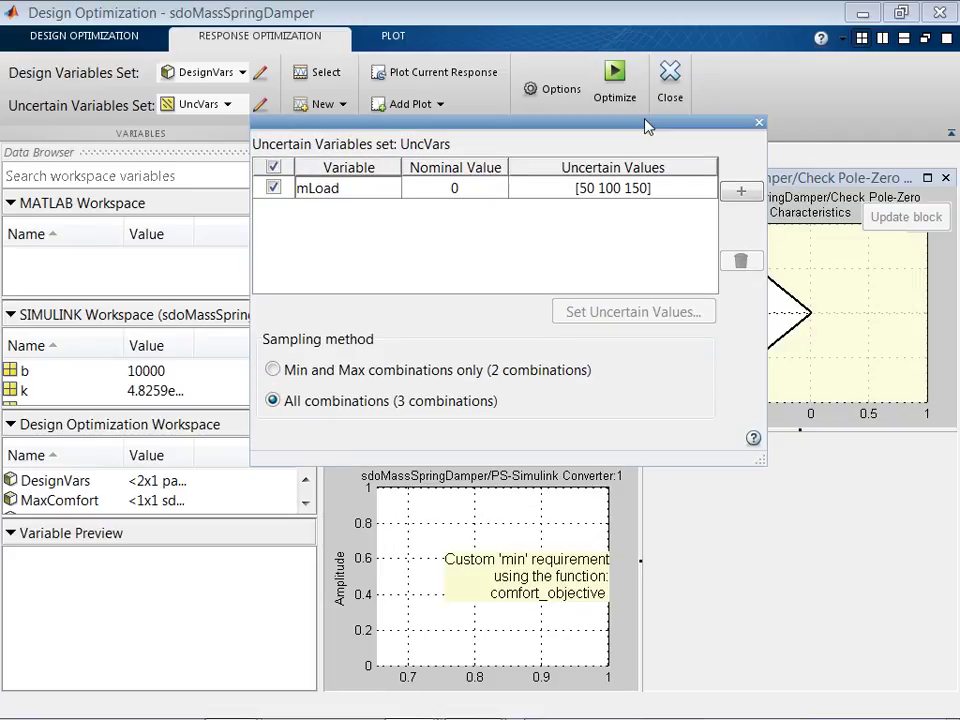
pyautogui.click(759, 126)
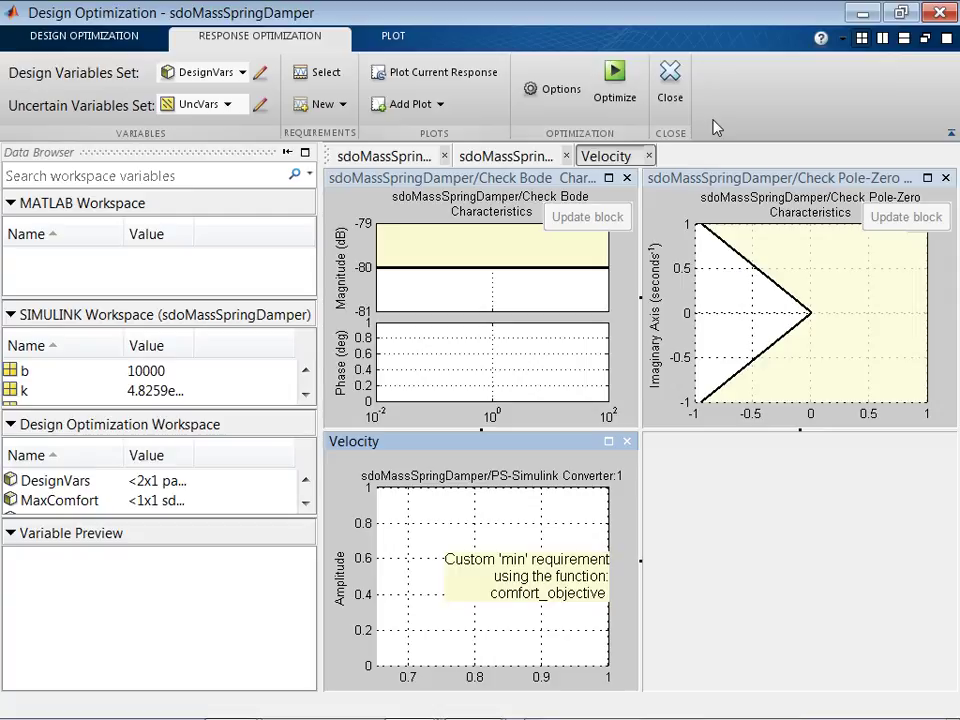
# Step: Review the enlarged list of design requirements to optimize and open the MaxComfort custom requirement for editing
pyautogui.click(312, 74)
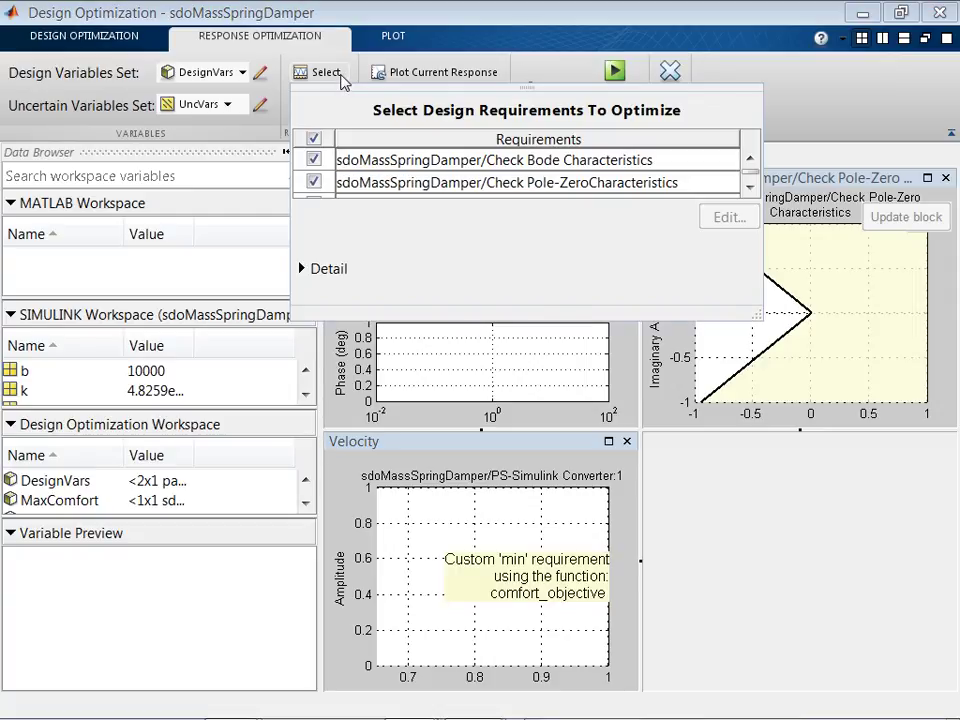
pyautogui.moveTo(752, 316); pyautogui.dragTo(879, 428)
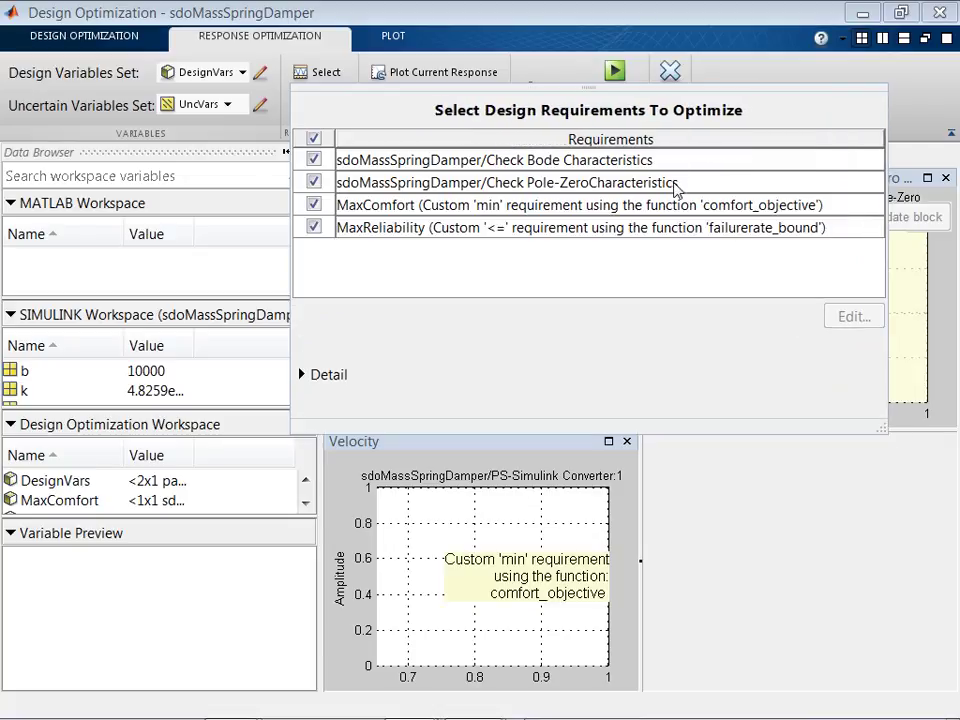
pyautogui.click(540, 232)
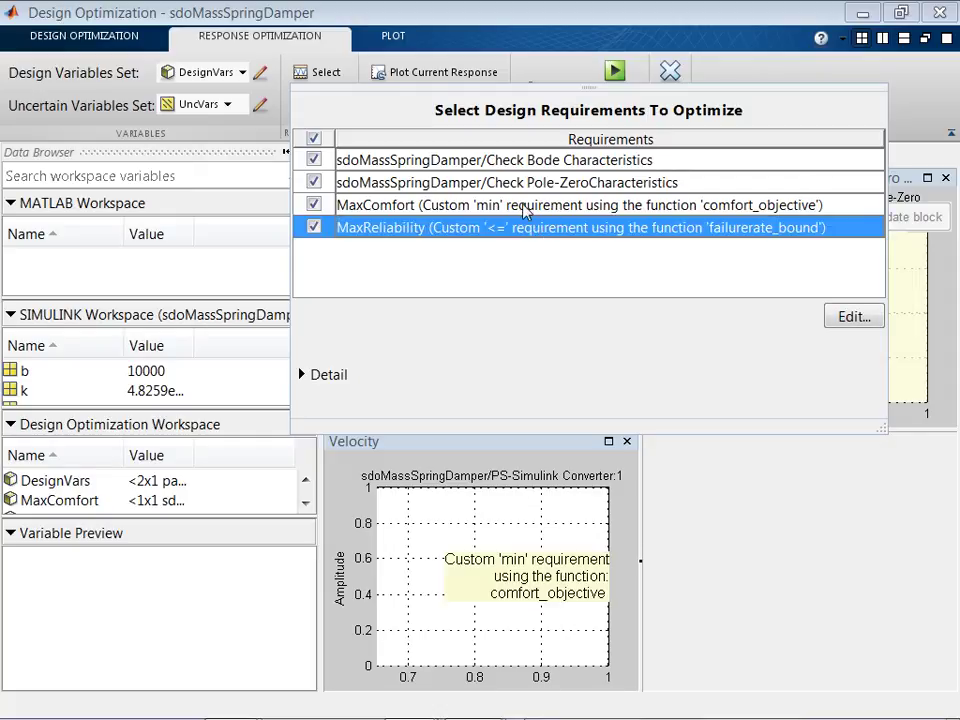
pyautogui.click(518, 207)
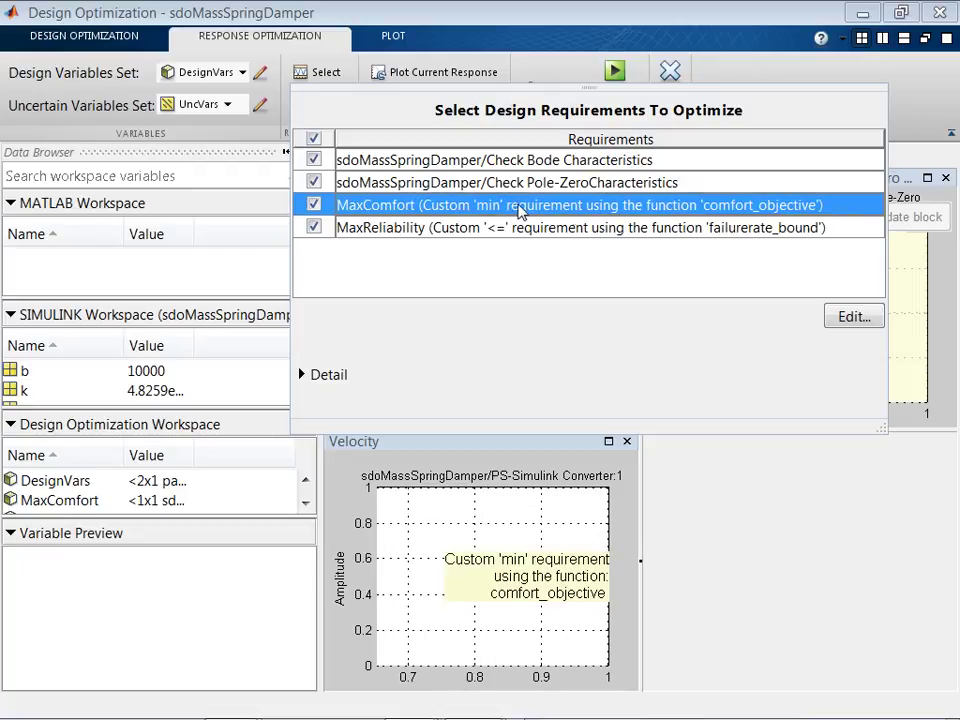
pyautogui.click(853, 316)
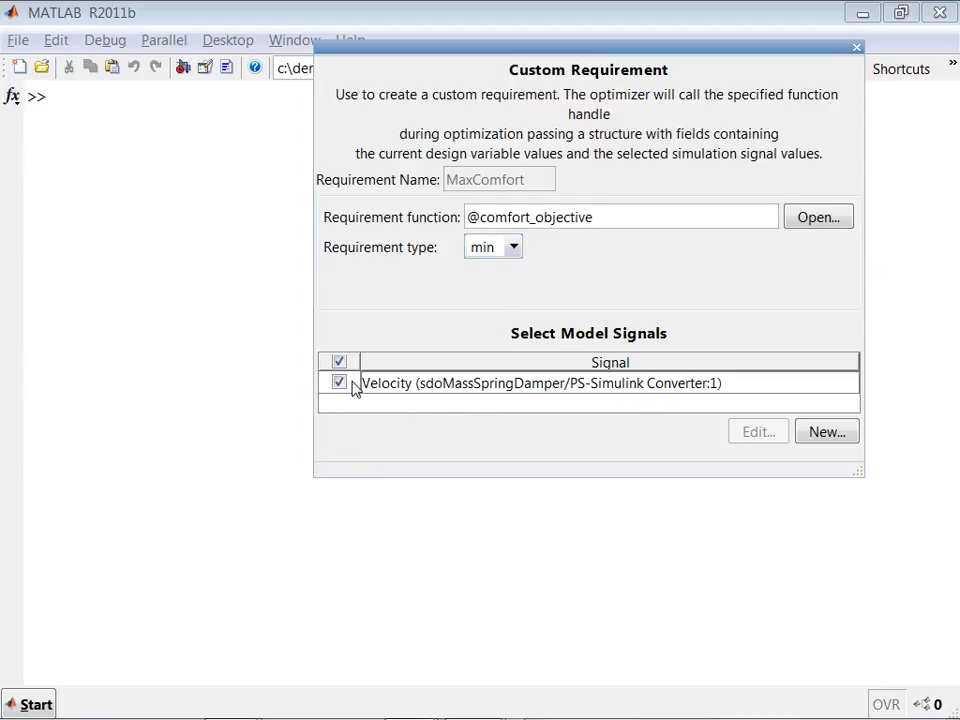
# Step: Review the comfort_objective function code down to the mean velocity and acceleration terms, and close it along with the MaxComfort requirement
pyautogui.click(809, 218)
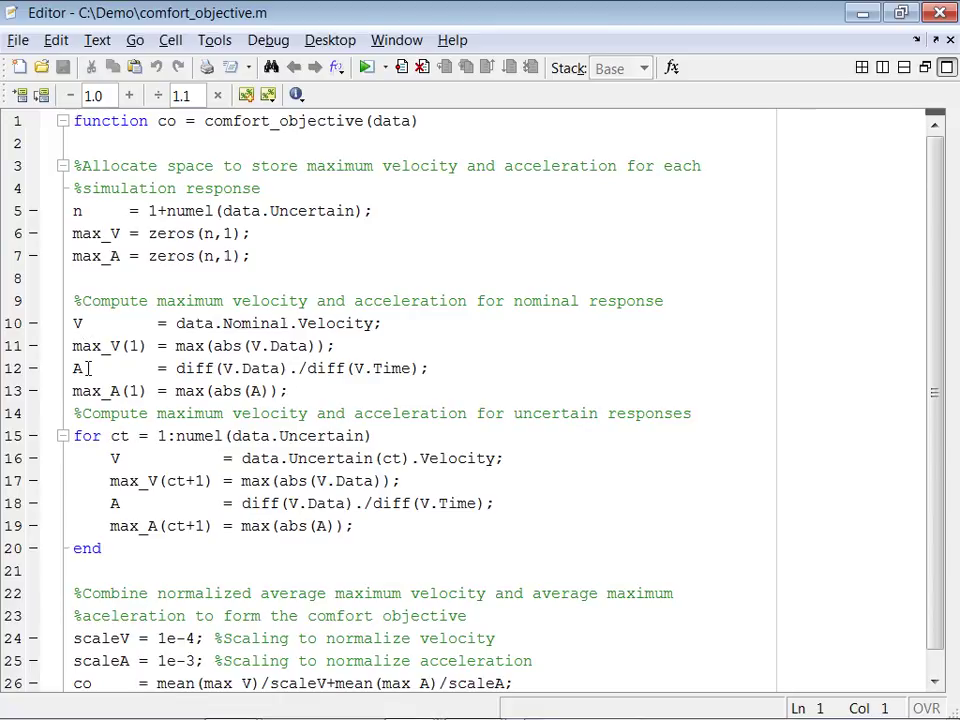
pyautogui.scroll(-1, 88, 368)
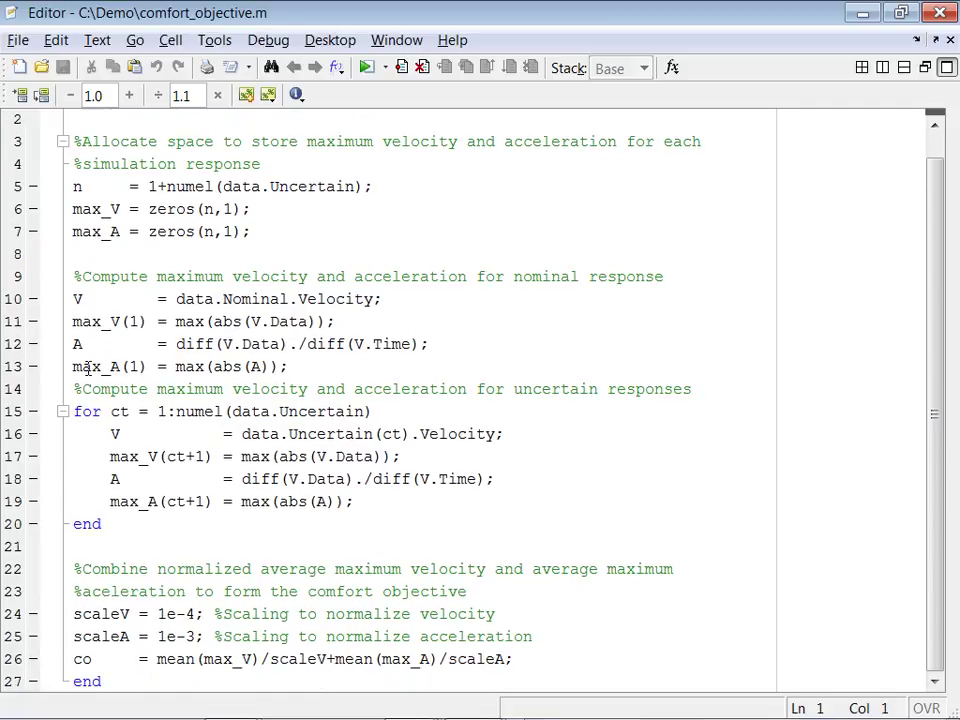
pyautogui.doubleClick(160, 659)
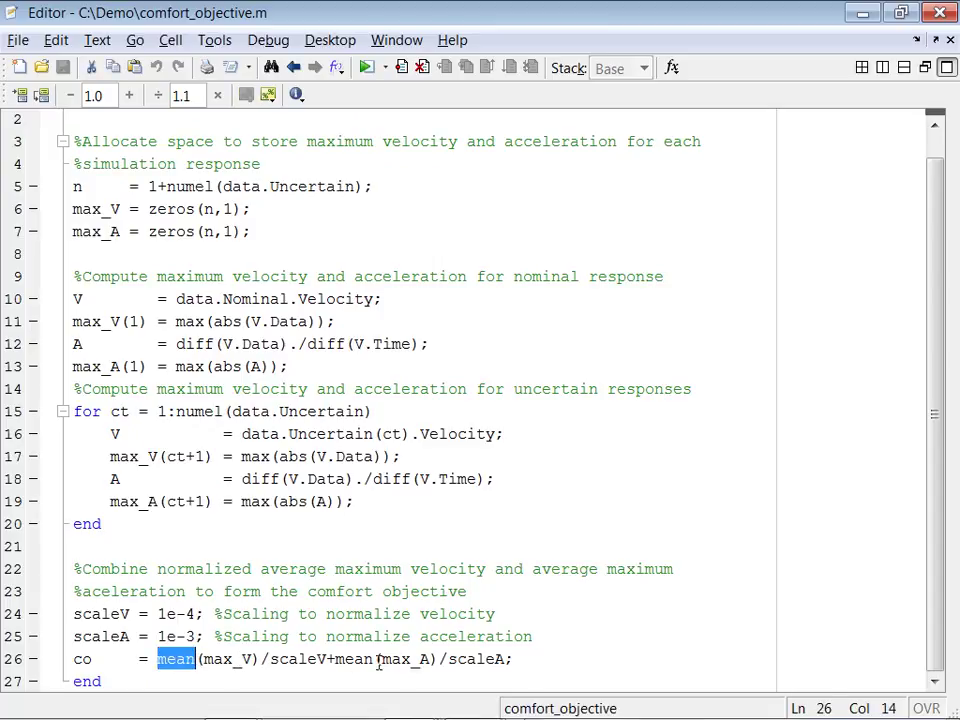
pyautogui.moveTo(346, 659); pyautogui.dragTo(428, 660)
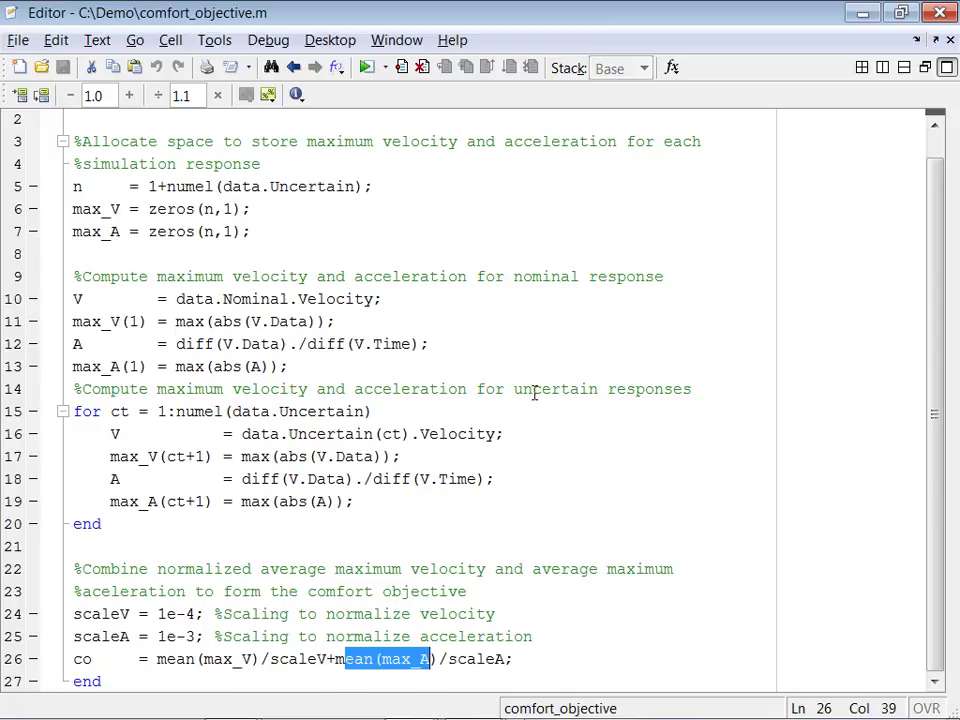
pyautogui.click(940, 12)
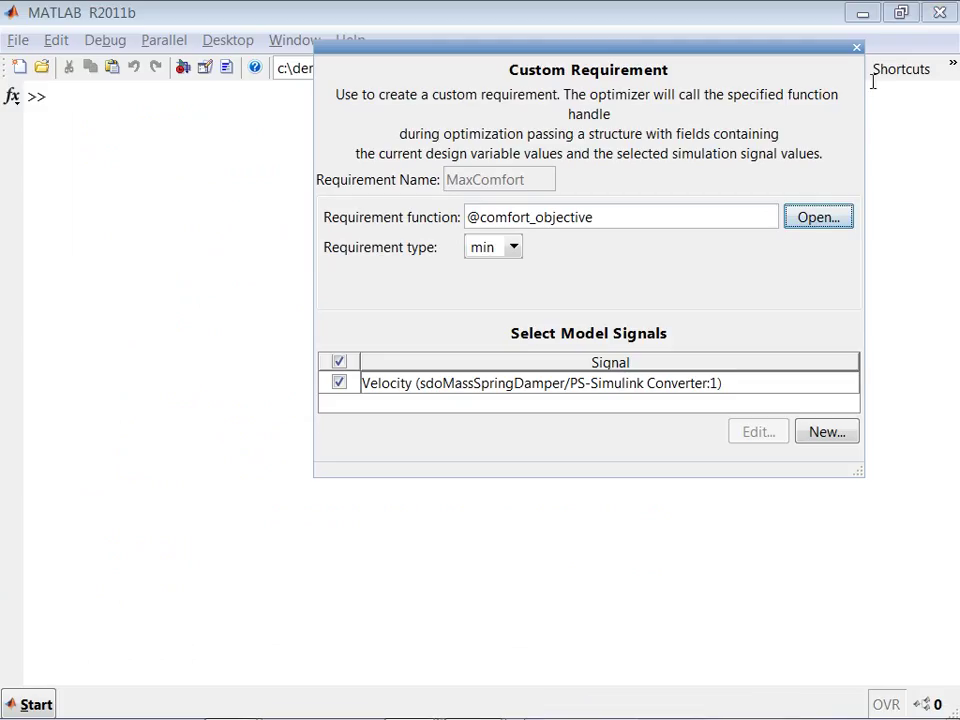
pyautogui.click(857, 48)
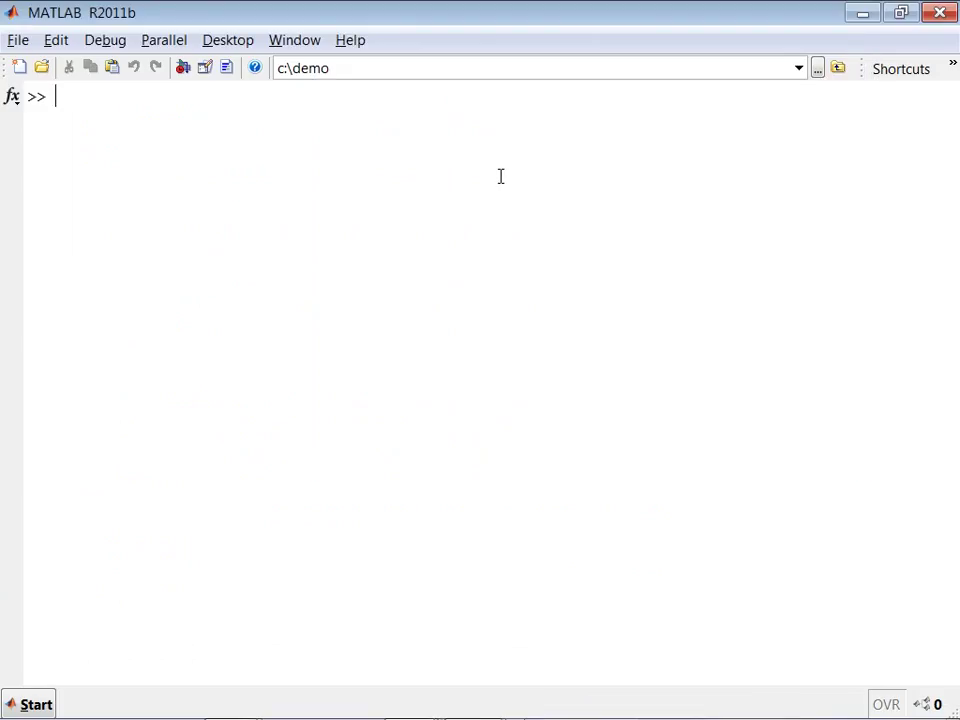
# Step: Start a pool of parallel workers with matlabpool and enable its use during optimization for sdoMassSpringDamper
pyautogui.write('matlabpool')
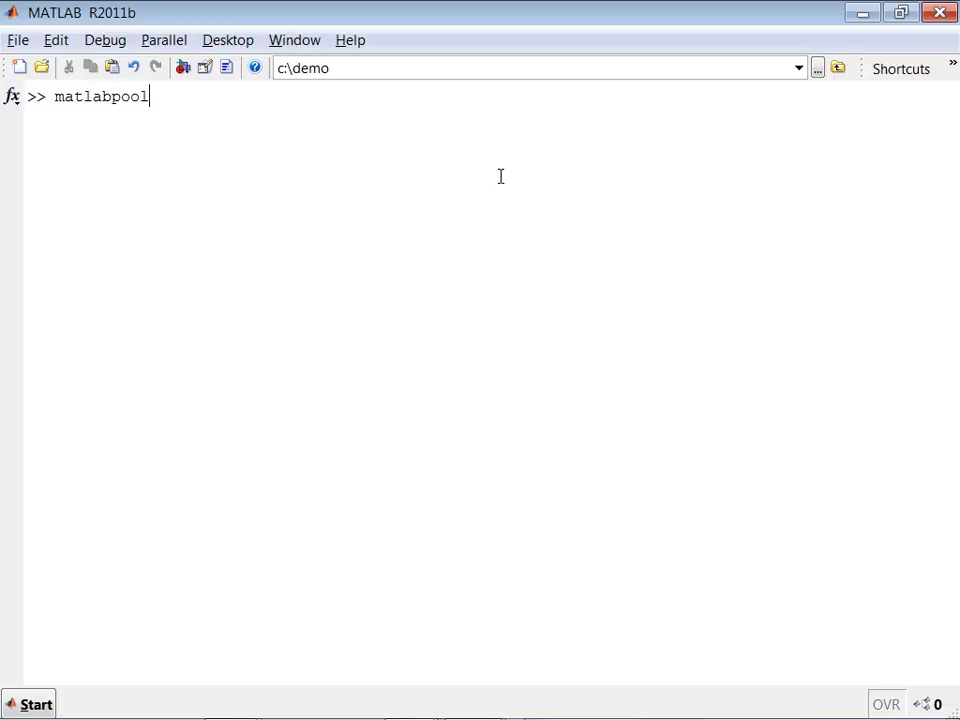
pyautogui.press('Return')
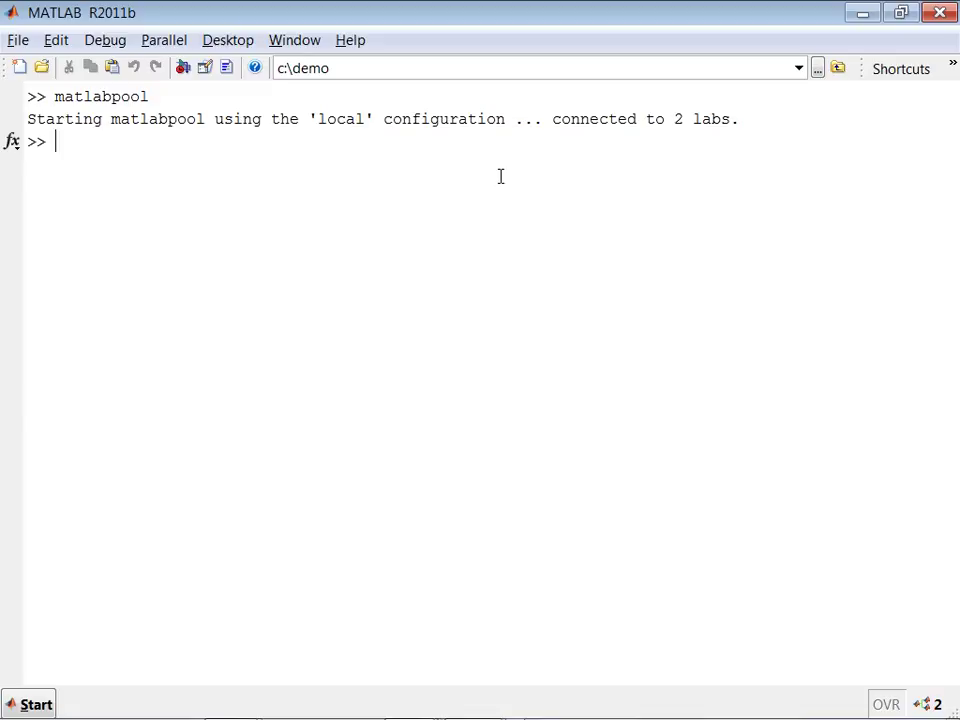
pyautogui.hotkey('alt', 'Tab')
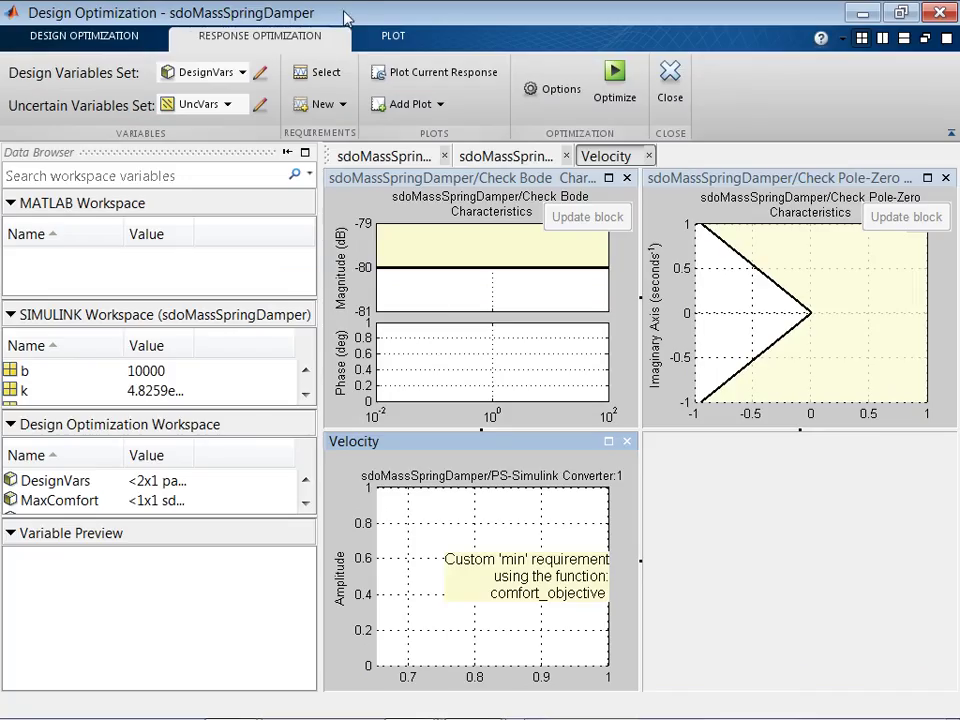
pyautogui.click(566, 96)
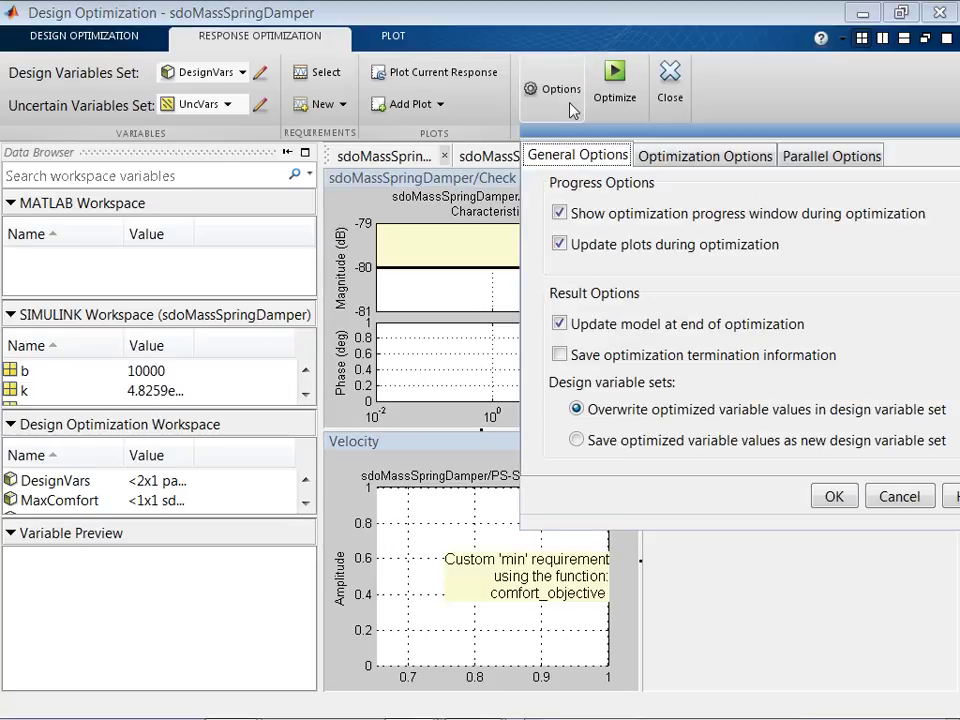
pyautogui.click(840, 155)
pyautogui.click(540, 185)
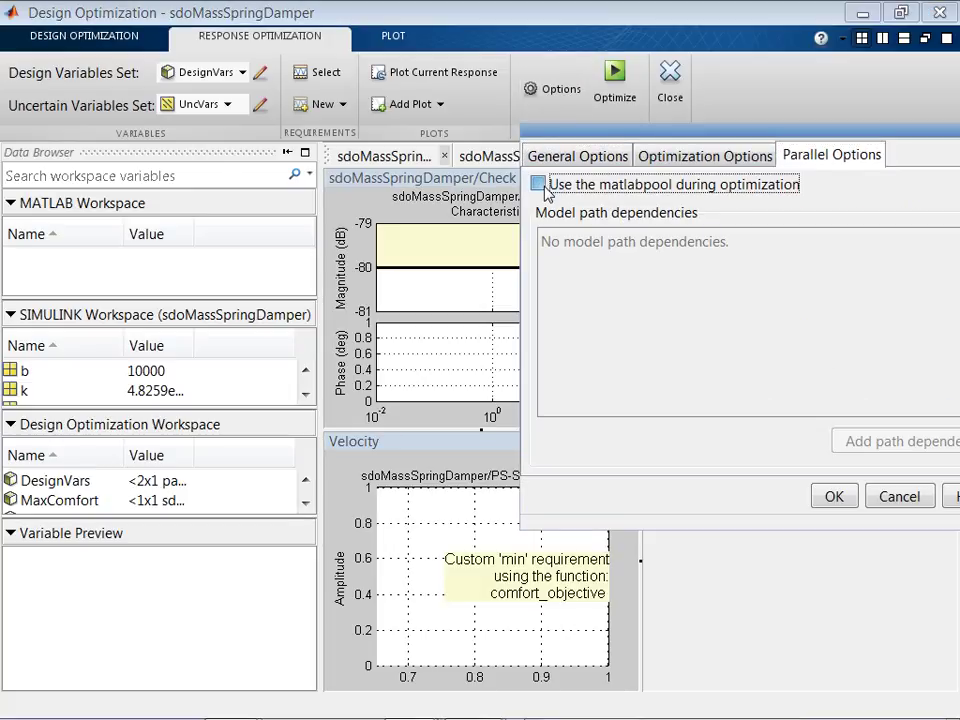
pyautogui.click(836, 497)
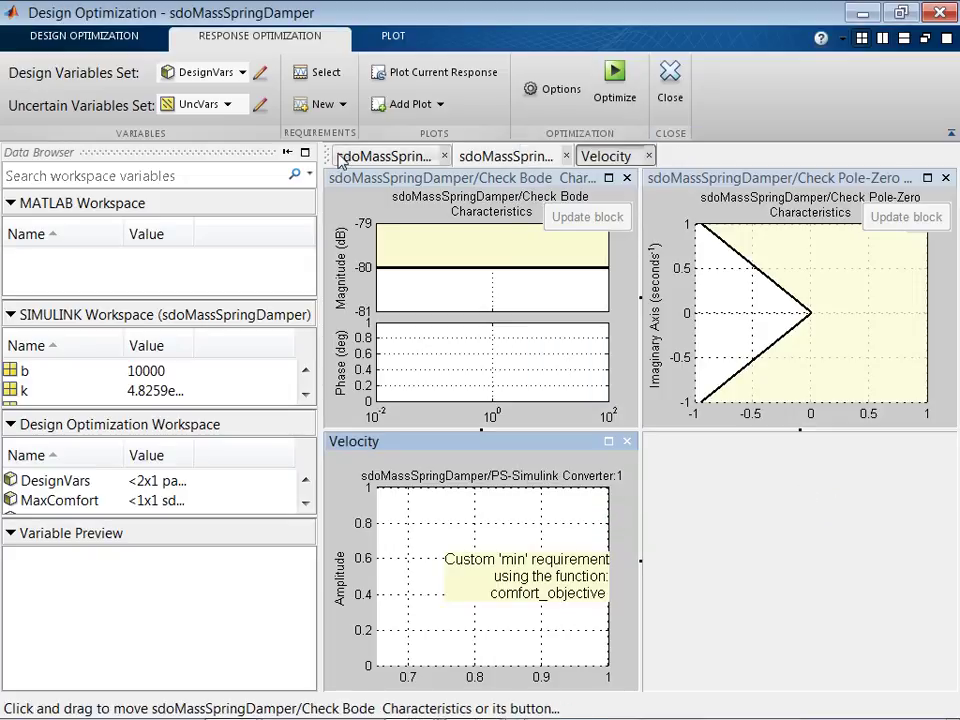
# Step: Collapse the Data Browser and run the optimization, moving the progress window away from the requirement plots
pyautogui.click(287, 154)
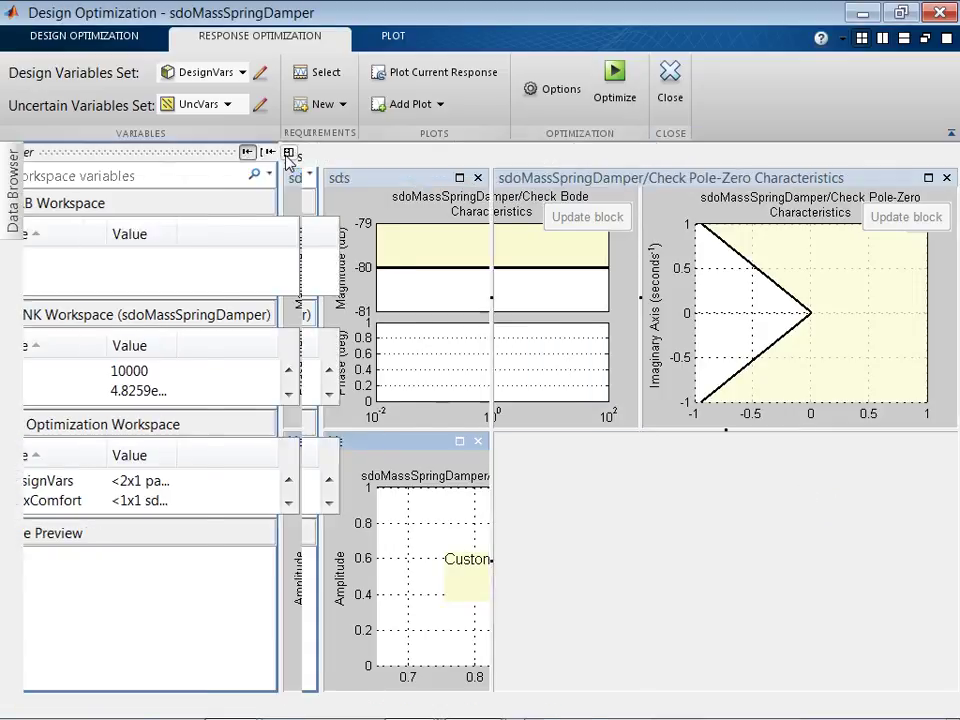
pyautogui.click(620, 80)
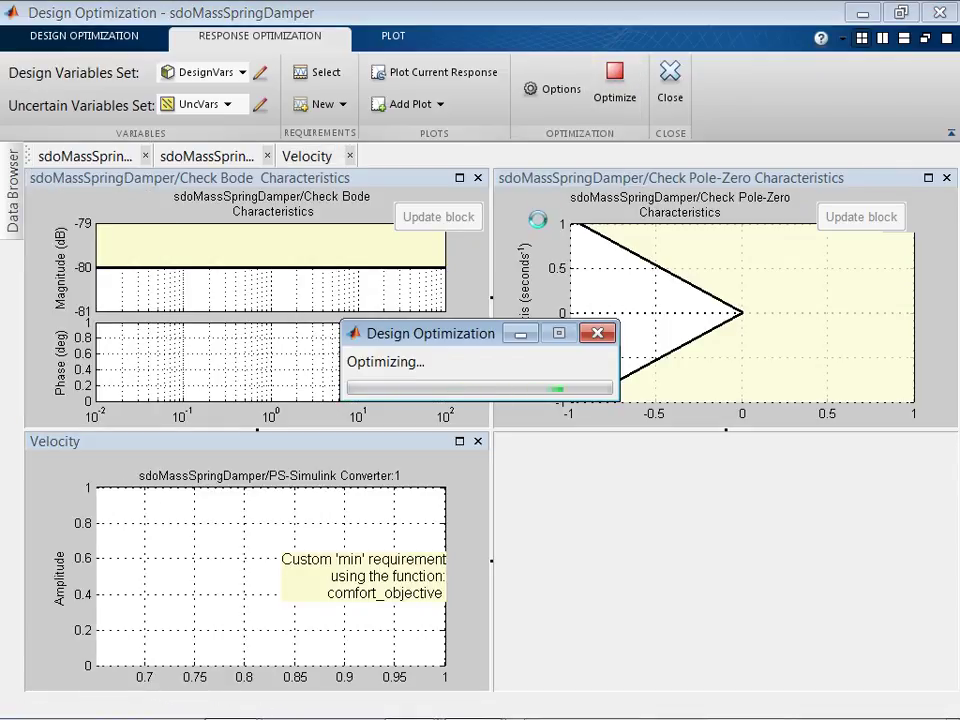
pyautogui.moveTo(483, 343); pyautogui.dragTo(640, 628)
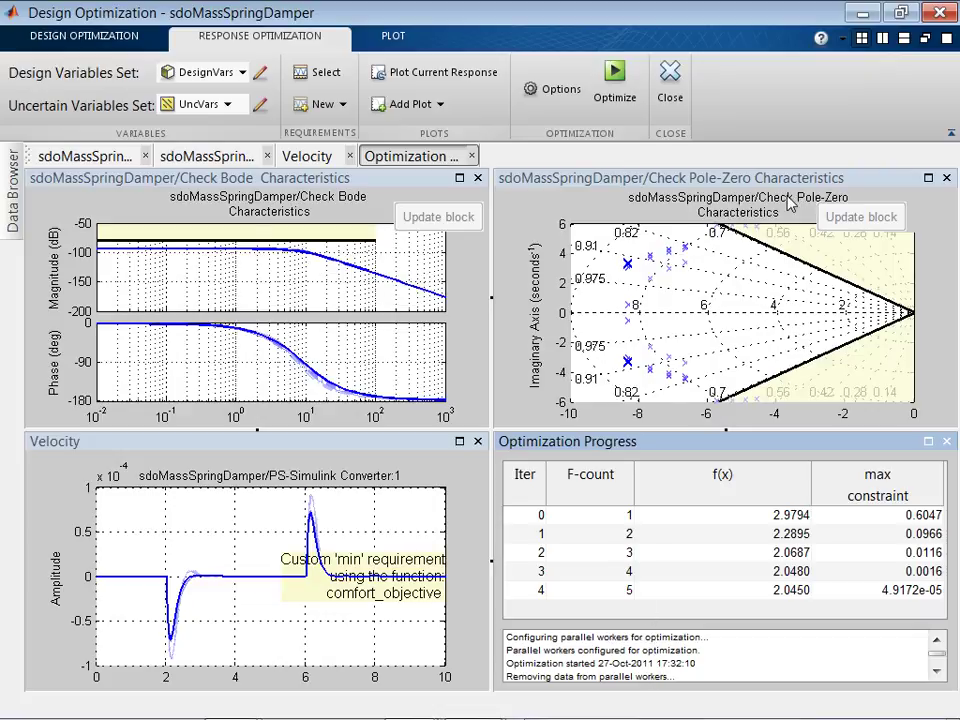
# Step: Switch to the presentation slide show and advance to the Robust Design Optimization slide
pyautogui.hotkey('alt', 'Tab')
pyautogui.hotkey('alt', 'Tab')
pyautogui.hotkey('alt', 'Tab')
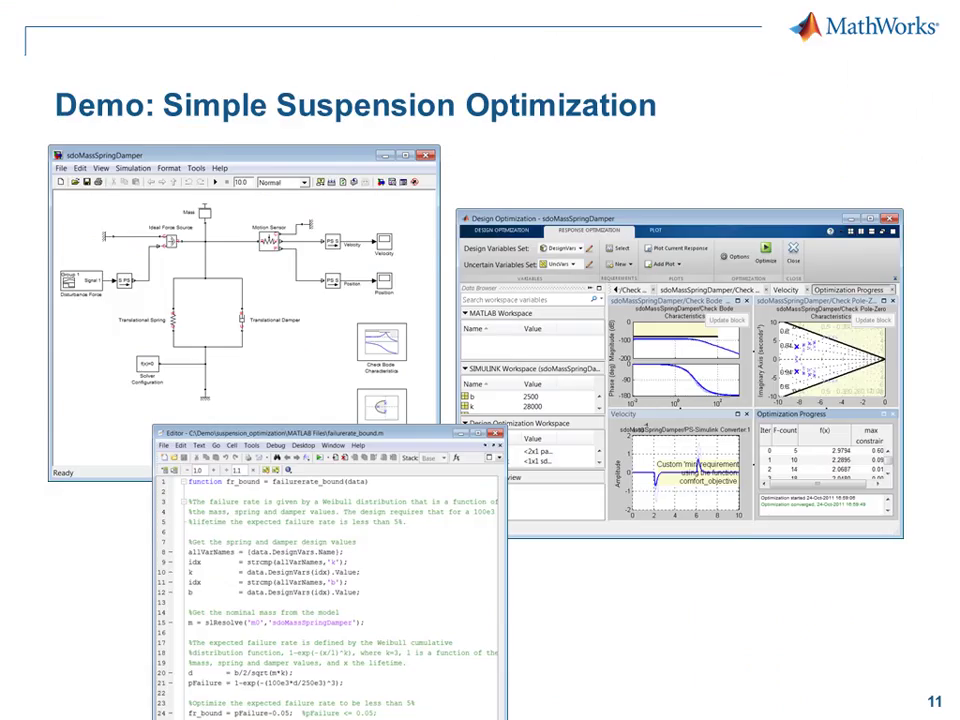
pyautogui.press('Right')
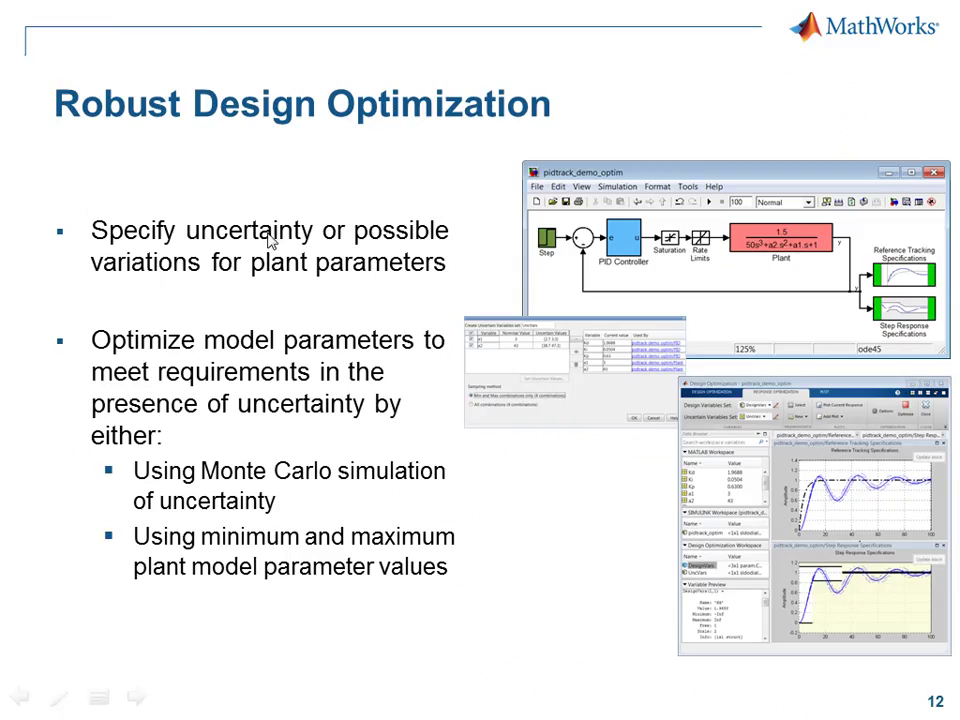